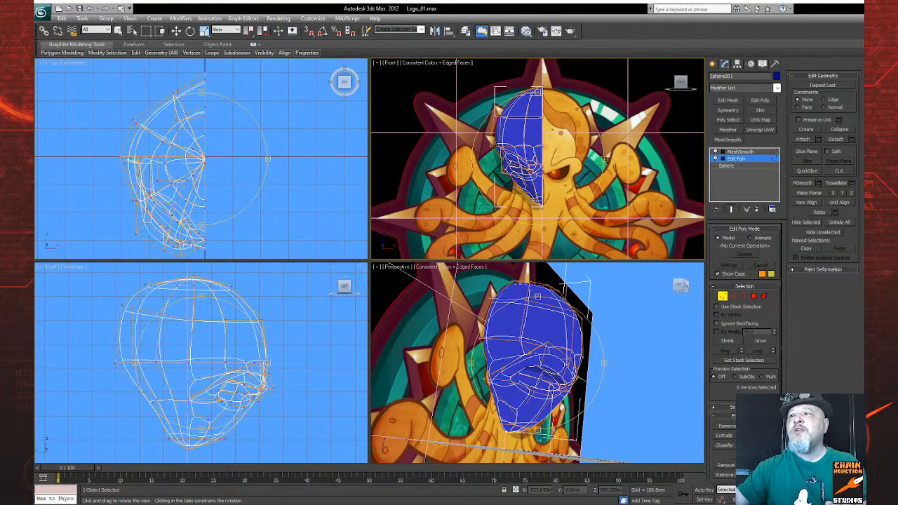
# Step: Switch the half-head to its MeshSmooth level and compare the smoothed surface in the front view without and with edged faces
pyautogui.scroll(5, 527, 154)
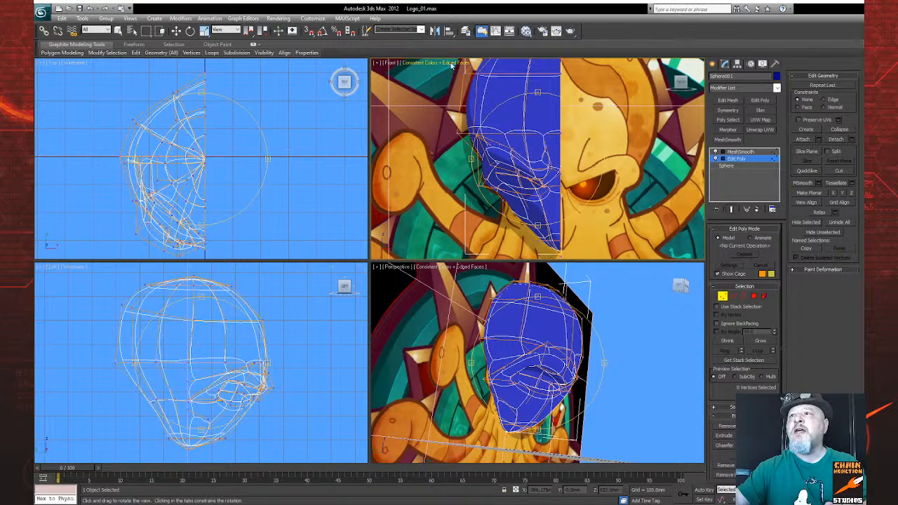
pyautogui.press('F4')
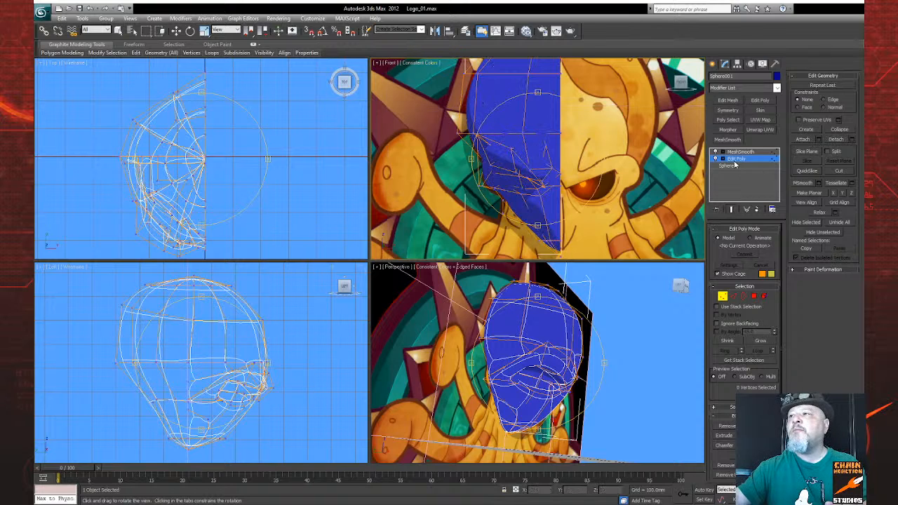
pyautogui.click(741, 152)
pyautogui.press('w')
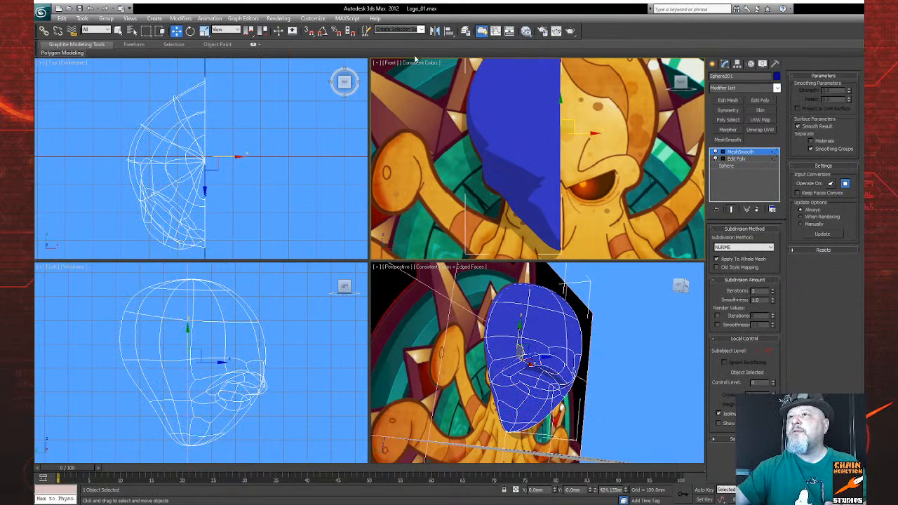
pyautogui.press('F4')
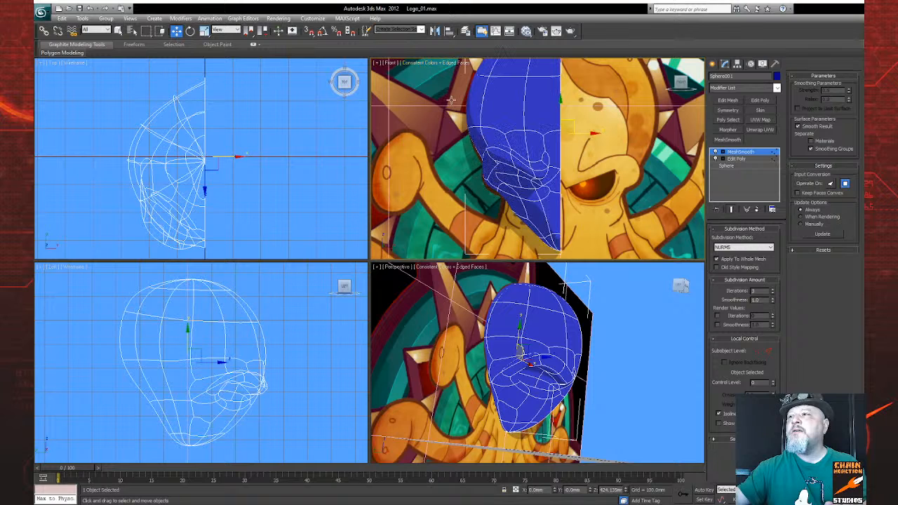
# Step: Examine the smoothed half-head's brow, eye socket and chin from several angles against the octopus artwork
pyautogui.click(848, 500)
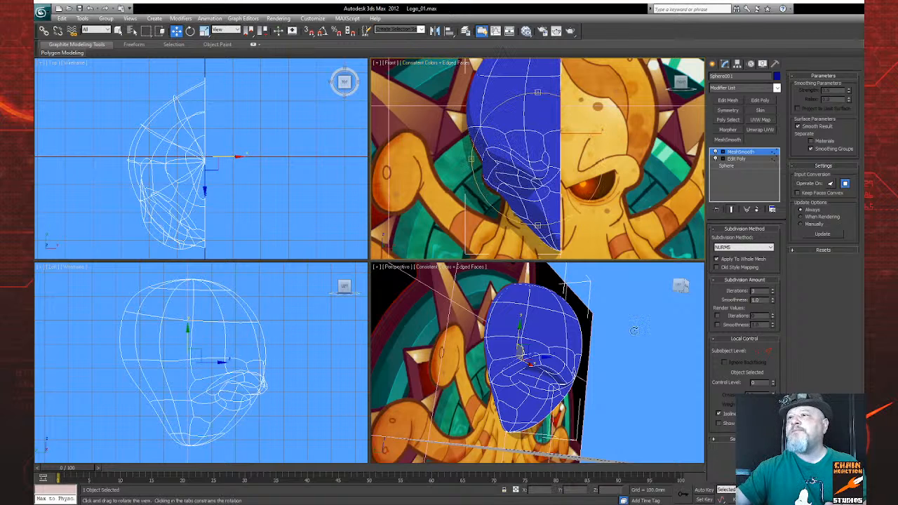
pyautogui.moveTo(488, 189); pyautogui.dragTo(532, 143)
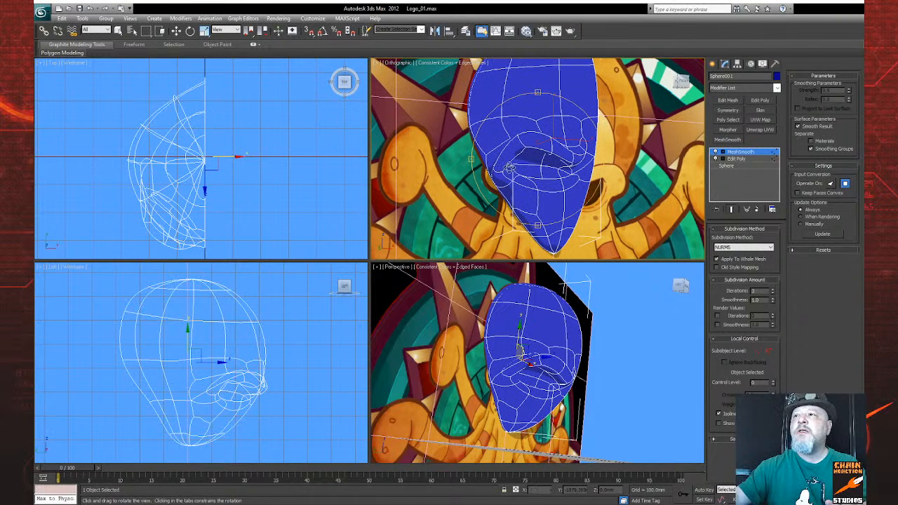
pyautogui.moveTo(553, 183); pyautogui.dragTo(569, 193)
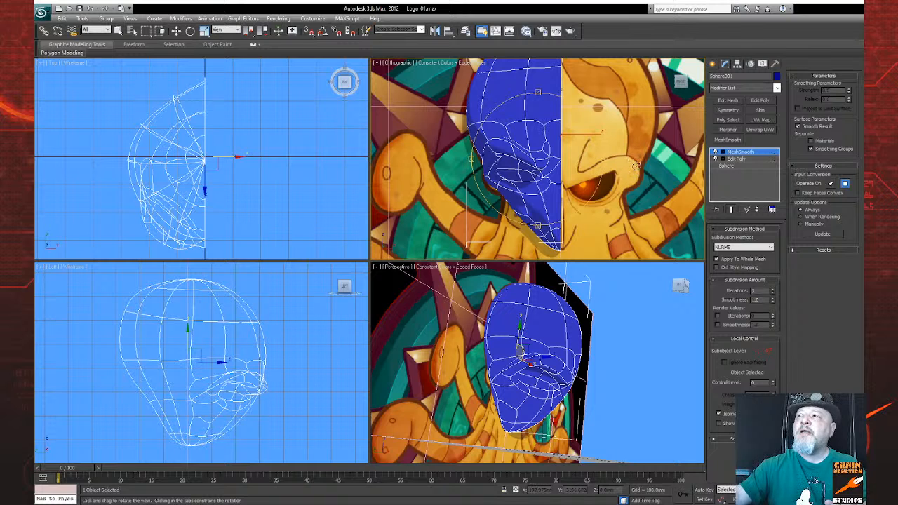
pyautogui.moveTo(602, 181)
pyautogui.mouseDown()
pyautogui.moveTo(599, 205)
pyautogui.moveTo(616, 191)
pyautogui.mouseUp()
pyautogui.moveTo(561, 179)
pyautogui.mouseDown()
pyautogui.moveTo(551, 177)
pyautogui.moveTo(586, 174)
pyautogui.moveTo(545, 178)
pyautogui.mouseUp()
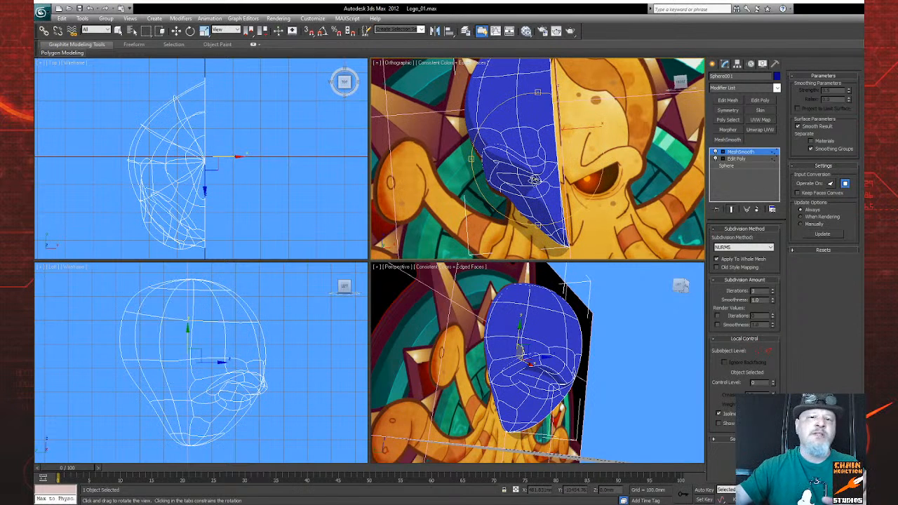
pyautogui.moveTo(535, 181); pyautogui.dragTo(571, 168)
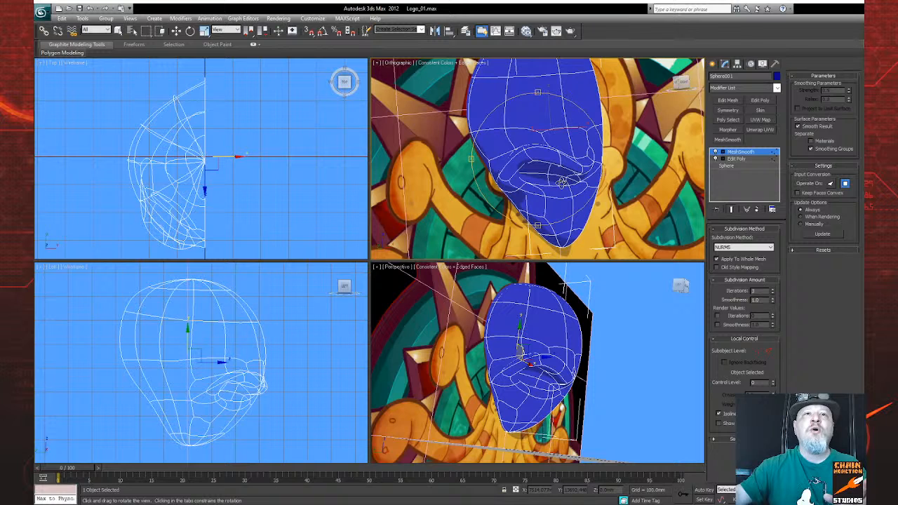
pyautogui.moveTo(563, 182); pyautogui.dragTo(574, 208)
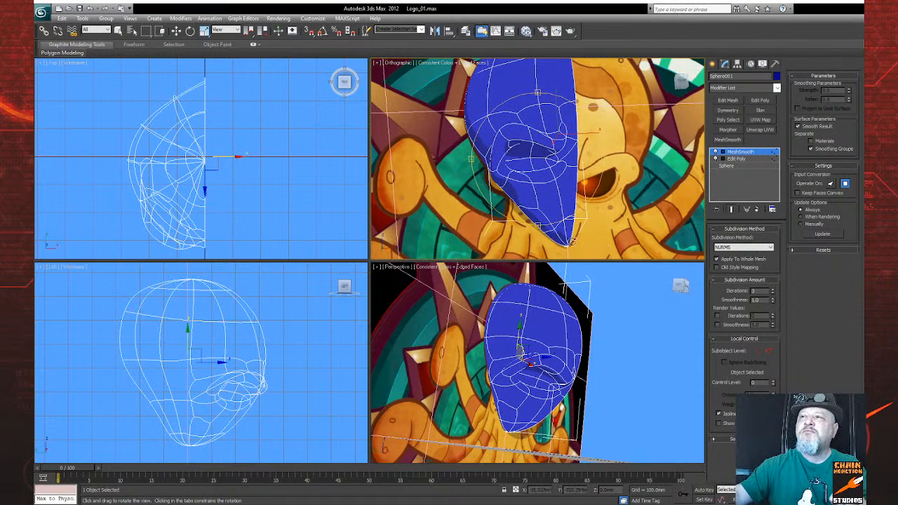
pyautogui.moveTo(571, 190); pyautogui.dragTo(591, 203)
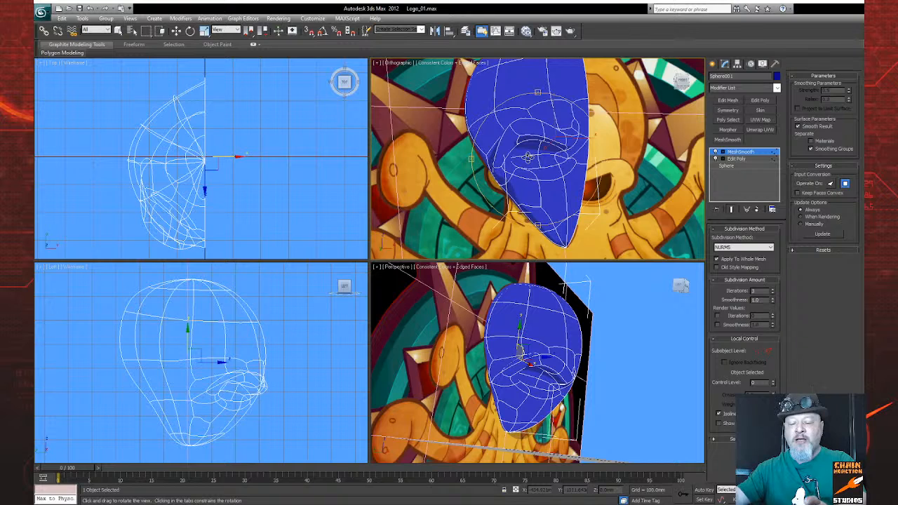
# Step: Compare the smoothed half-head with the reference artwork from the front, checking the eye area from a slight angle as well
pyautogui.press('f')
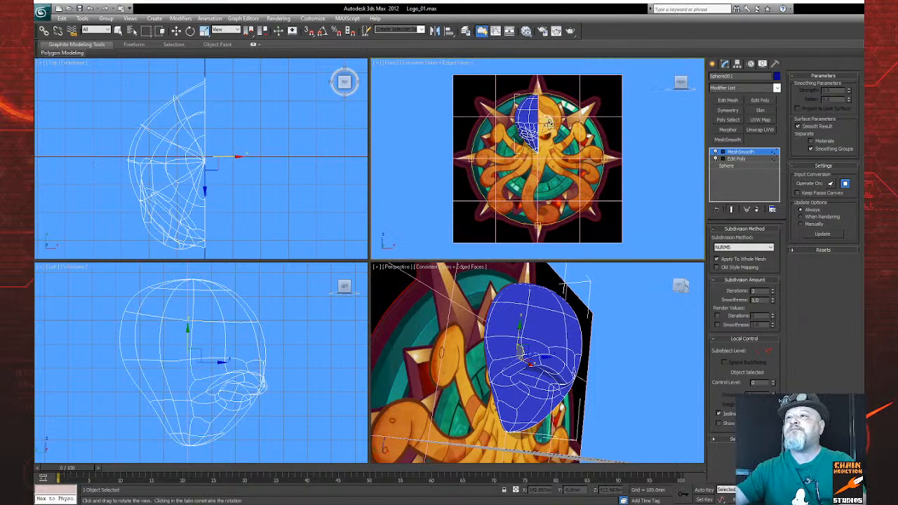
pyautogui.scroll(5, 559, 157)
pyautogui.moveTo(559, 157); pyautogui.dragTo(571, 204, button='middle')
pyautogui.scroll(5, 570, 204)
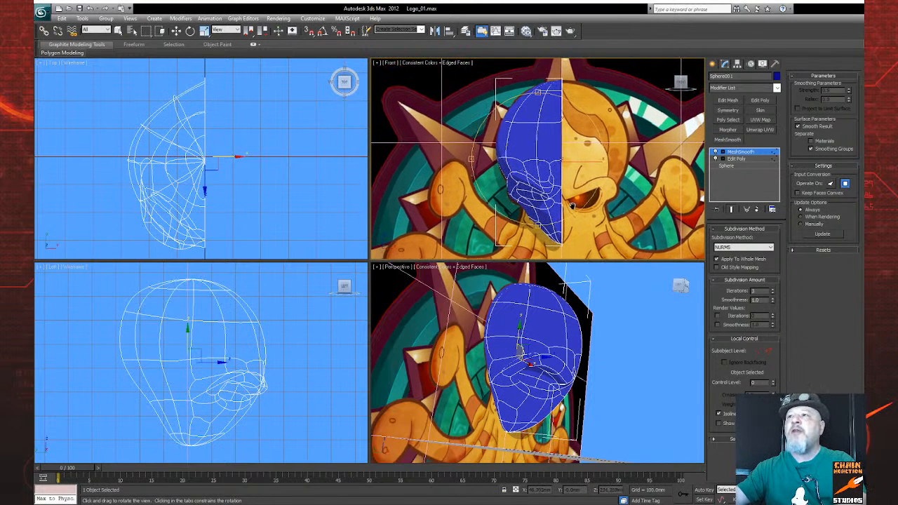
pyautogui.scroll(-2, 563, 187)
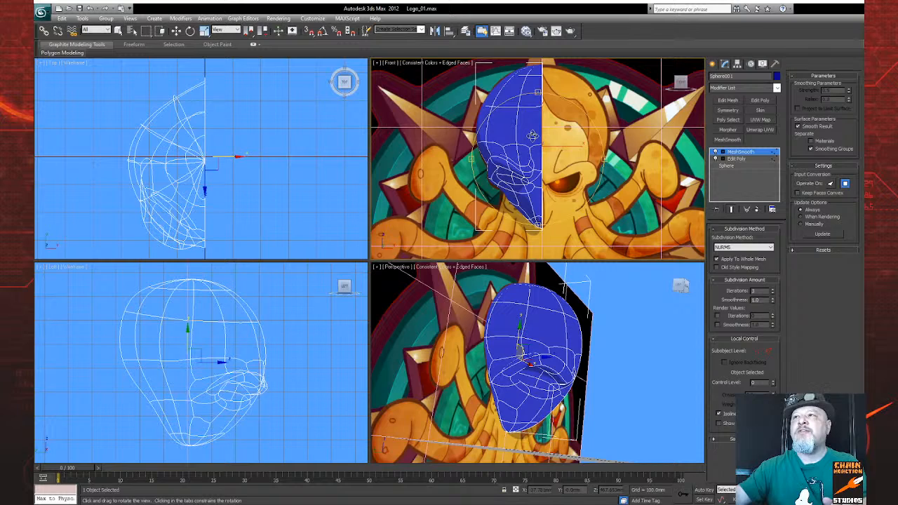
pyautogui.moveTo(551, 154)
pyautogui.mouseDown()
pyautogui.moveTo(541, 160)
pyautogui.moveTo(538, 149)
pyautogui.mouseUp()
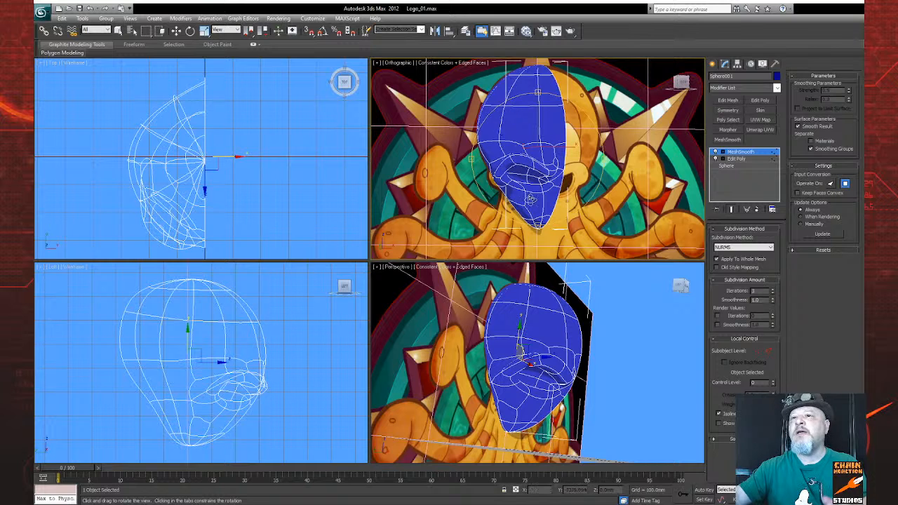
pyautogui.moveTo(574, 170); pyautogui.dragTo(560, 174)
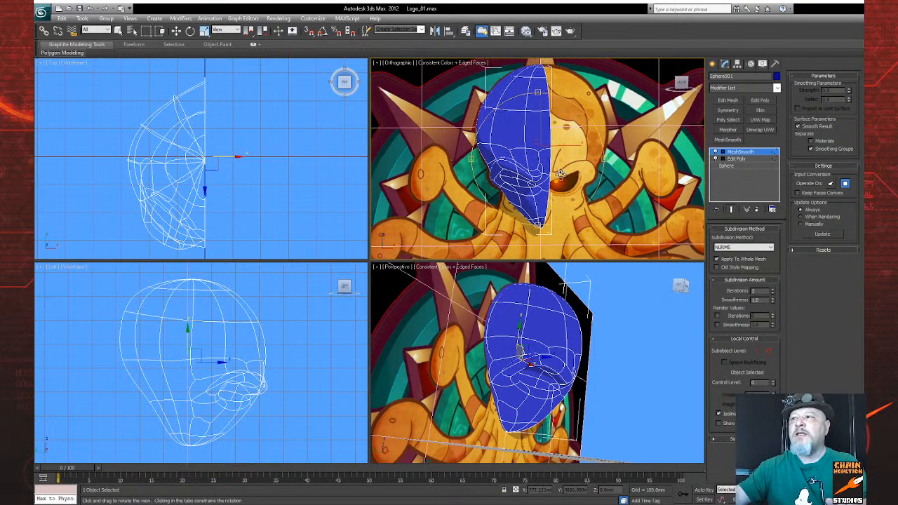
pyautogui.press('f')
pyautogui.scroll(5, 549, 143)
pyautogui.moveTo(549, 145); pyautogui.dragTo(565, 256, button='middle')
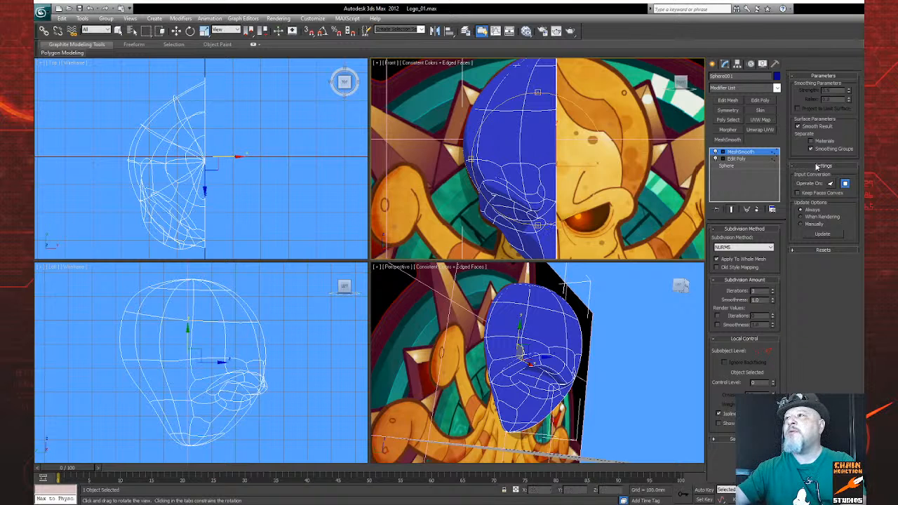
# Step: Return to the Edit Poly level, turn off the end-result display, and inspect the low-poly cage around the brow and eye socket
pyautogui.click(737, 158)
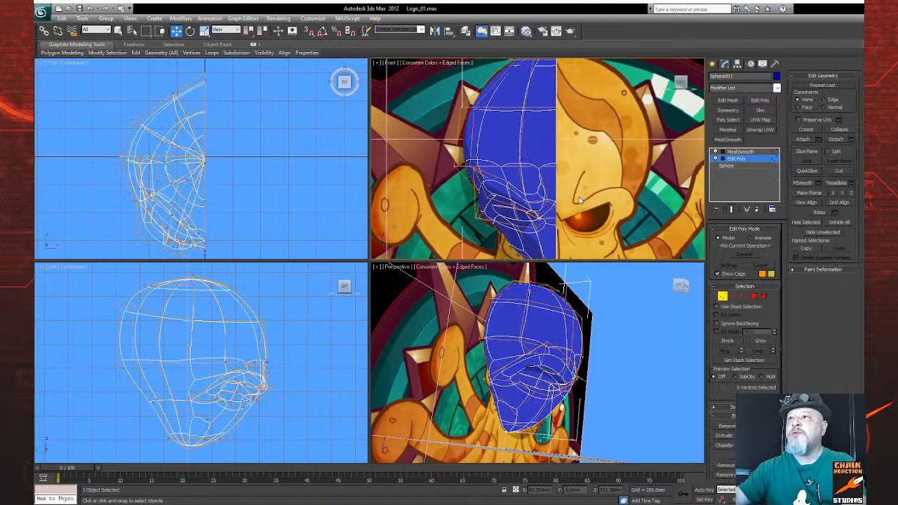
pyautogui.click(733, 209)
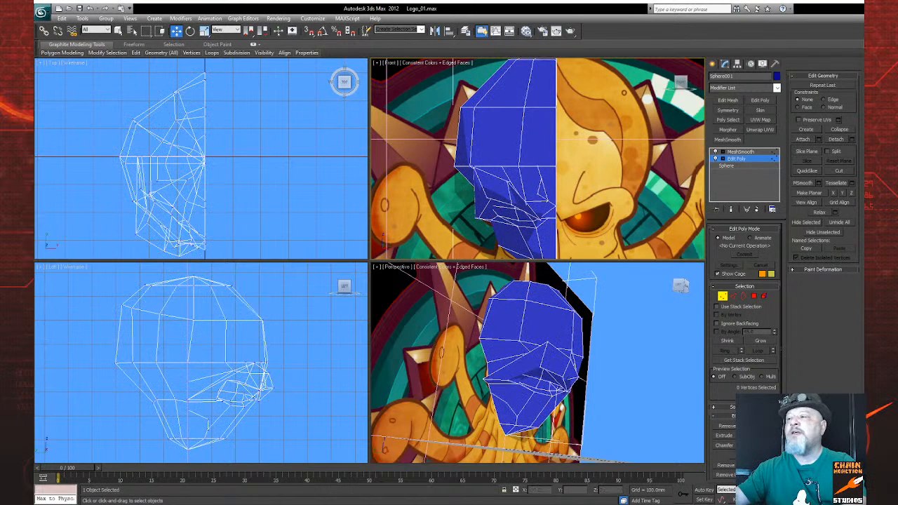
pyautogui.click(847, 499)
pyautogui.moveTo(520, 208); pyautogui.dragTo(585, 204)
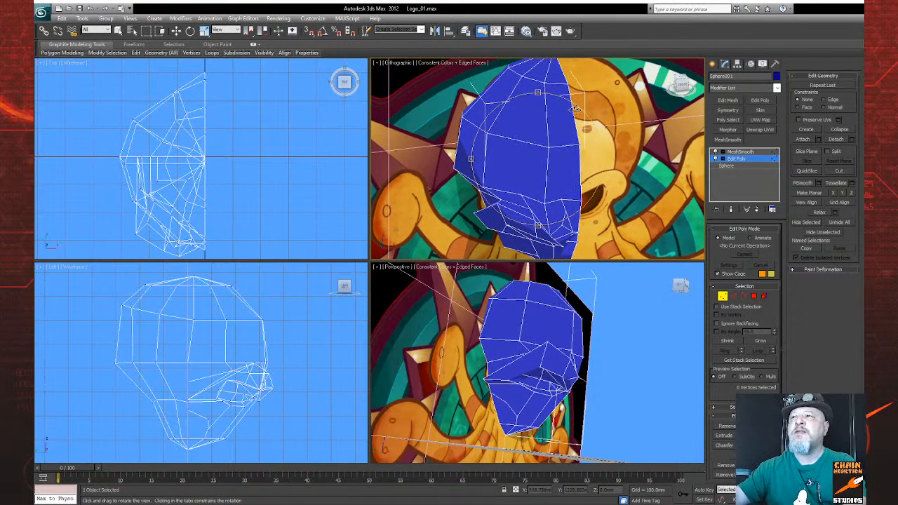
pyautogui.moveTo(554, 194); pyautogui.dragTo(535, 161)
pyautogui.scroll(5, 534, 162)
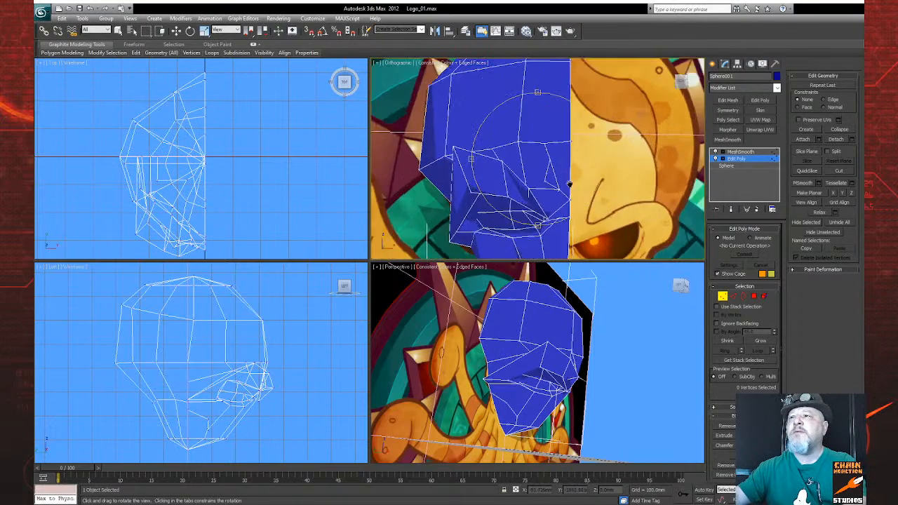
pyautogui.moveTo(557, 201); pyautogui.dragTo(537, 186)
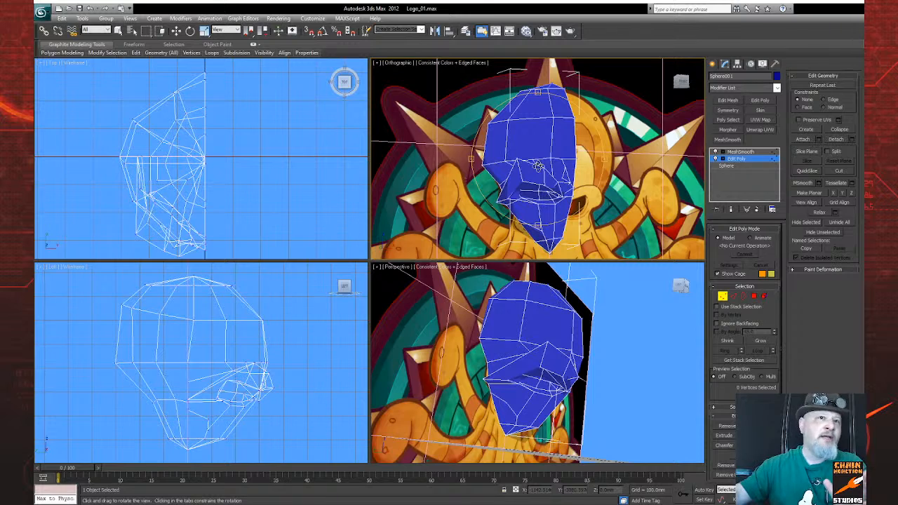
pyautogui.press('f')
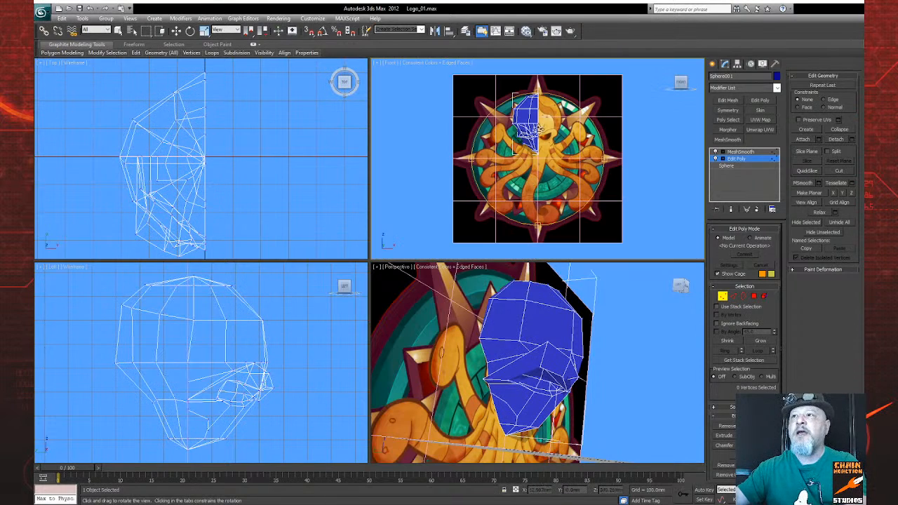
pyautogui.scroll(8, 532, 182)
pyautogui.moveTo(578, 227); pyautogui.dragTo(602, 229, button='middle')
pyautogui.scroll(-3, 602, 228)
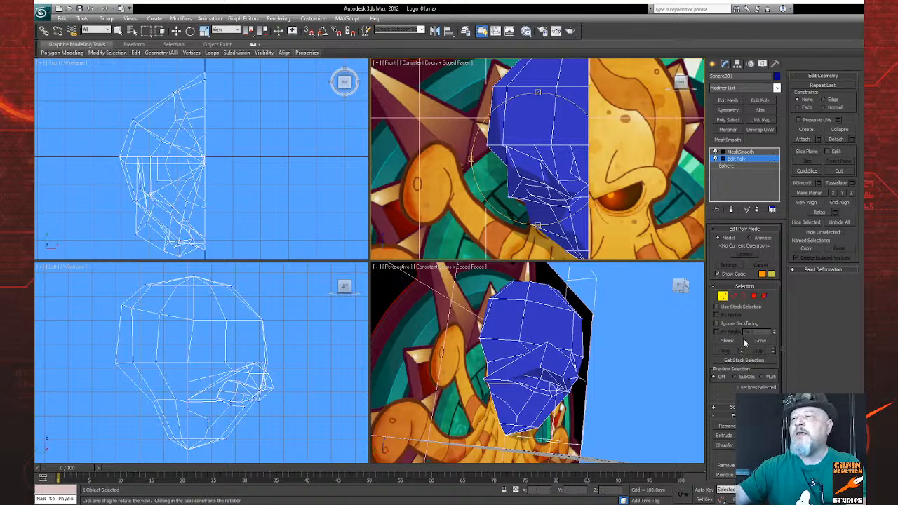
# Step: Select the brow vertex above the inner eye corner in the perspective view and show the smoothed end result with the cage
pyautogui.moveTo(537, 355); pyautogui.dragTo(482, 361)
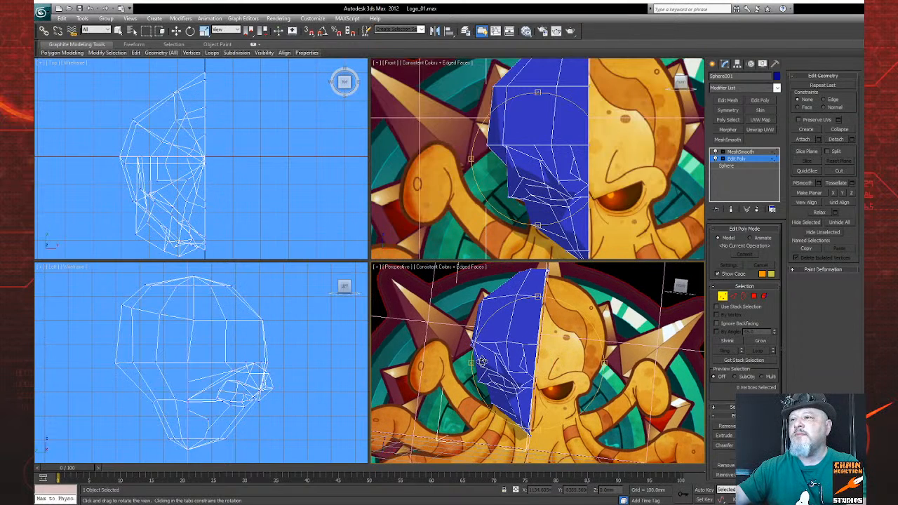
pyautogui.press('w')
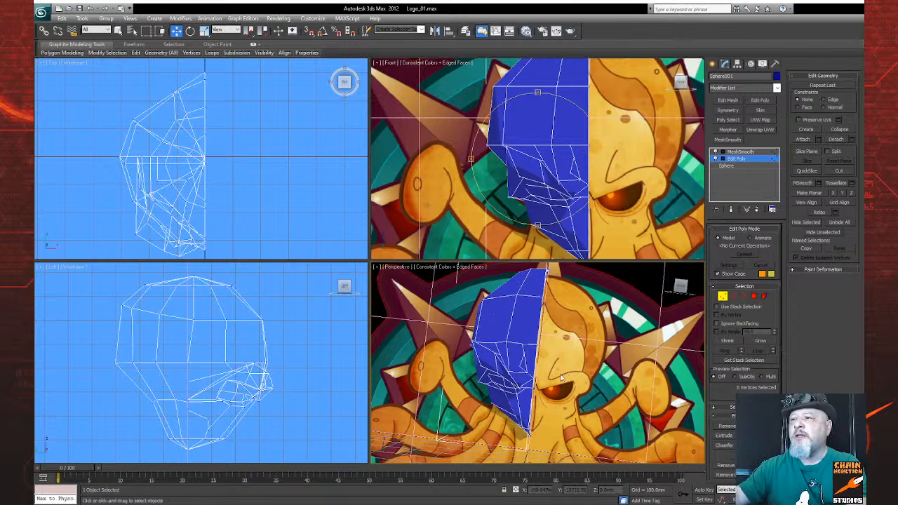
pyautogui.click(519, 365)
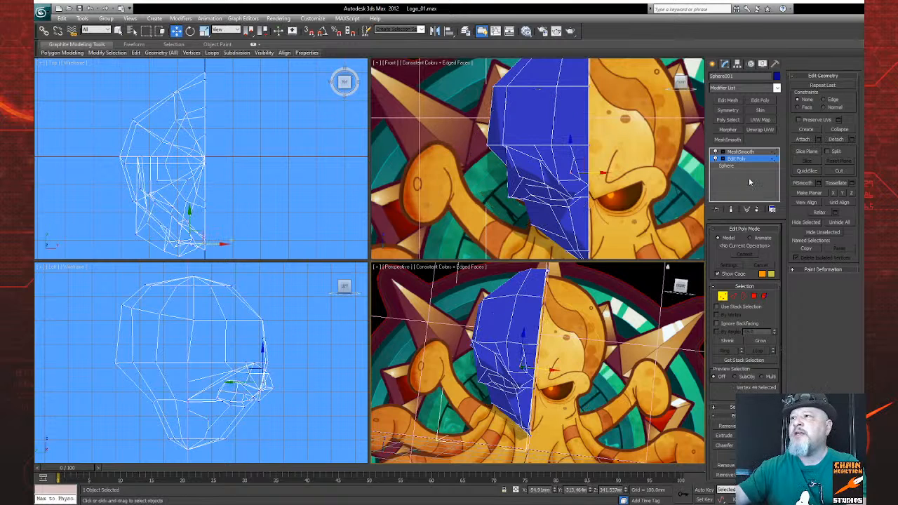
pyautogui.click(730, 209)
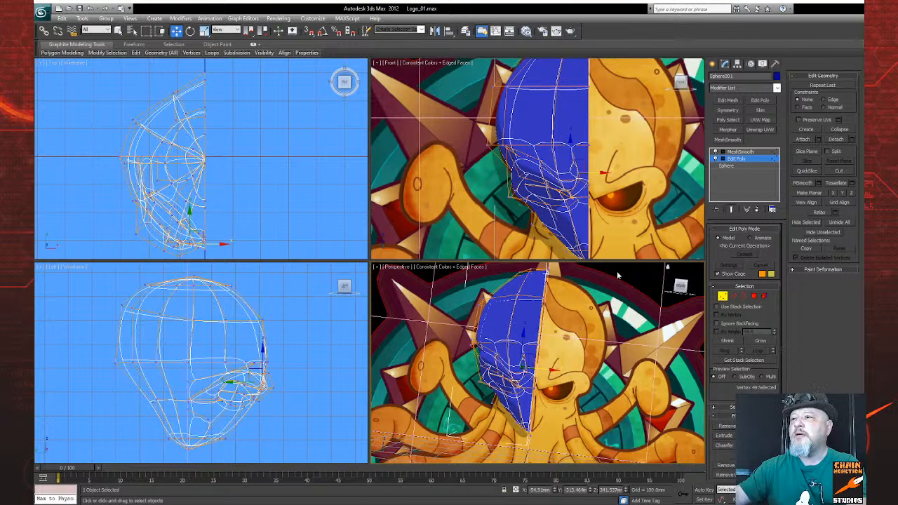
# Step: Try moving the selected brow vertex sideways in the perspective view and forward out of the face in the left view
pyautogui.scroll(6, 511, 312)
pyautogui.scroll(-4, 511, 311)
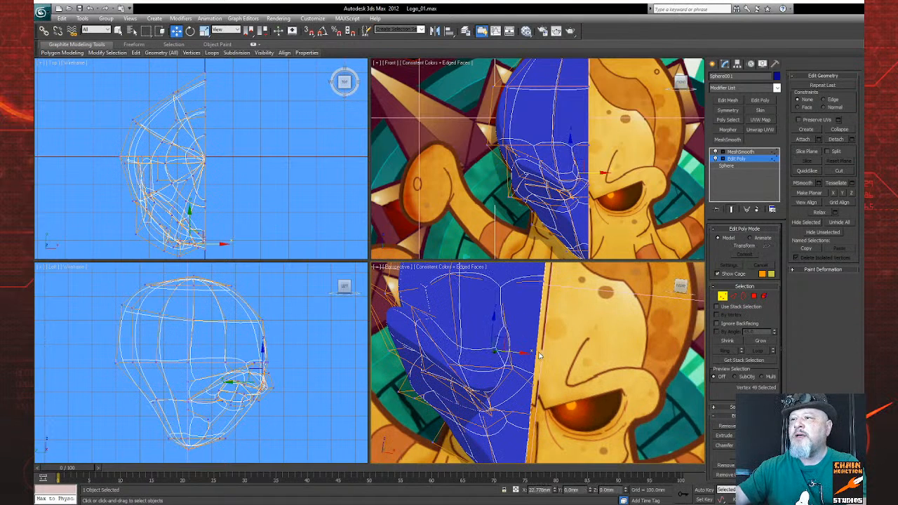
pyautogui.moveTo(520, 351); pyautogui.dragTo(535, 334)
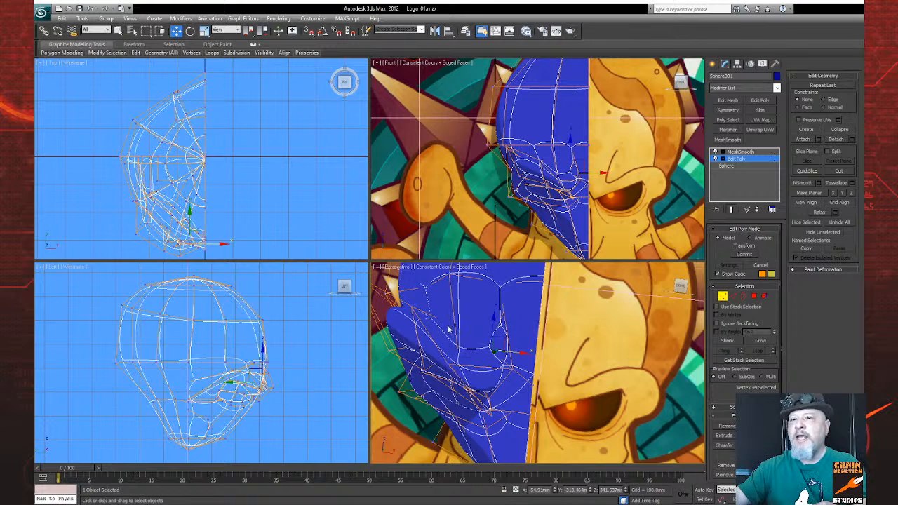
pyautogui.scroll(4, 294, 396)
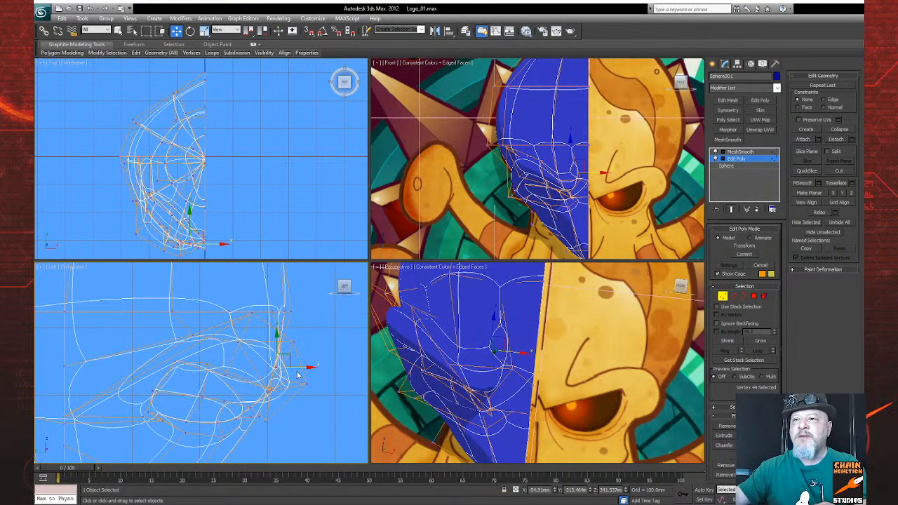
pyautogui.moveTo(295, 365); pyautogui.dragTo(358, 368)
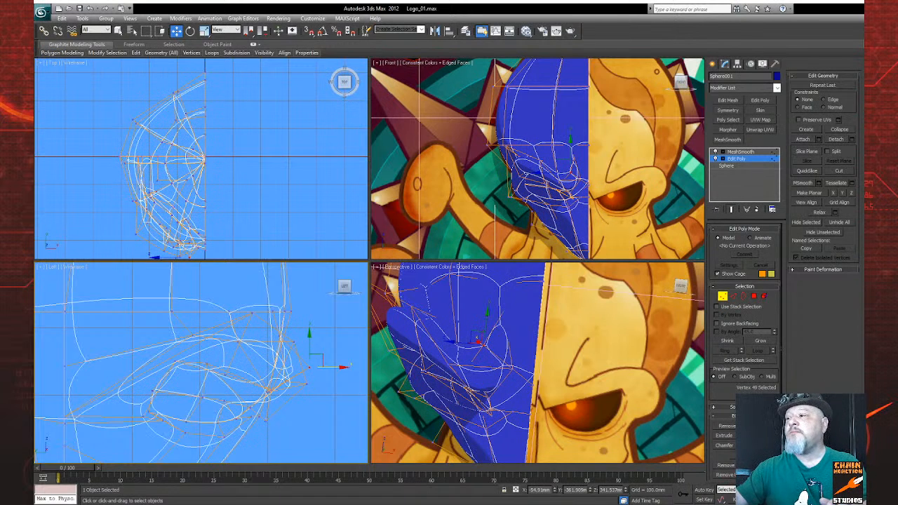
# Step: Turn off the end-result display and select the low-poly brow vertex beside the one just moved
pyautogui.click(846, 500)
pyautogui.moveTo(624, 395); pyautogui.dragTo(481, 356)
pyautogui.rightClick(481, 356)
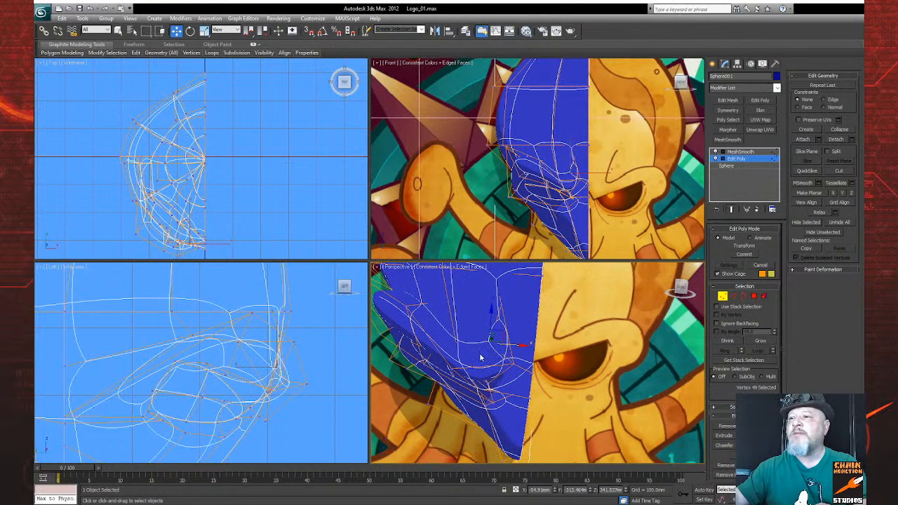
pyautogui.click(732, 209)
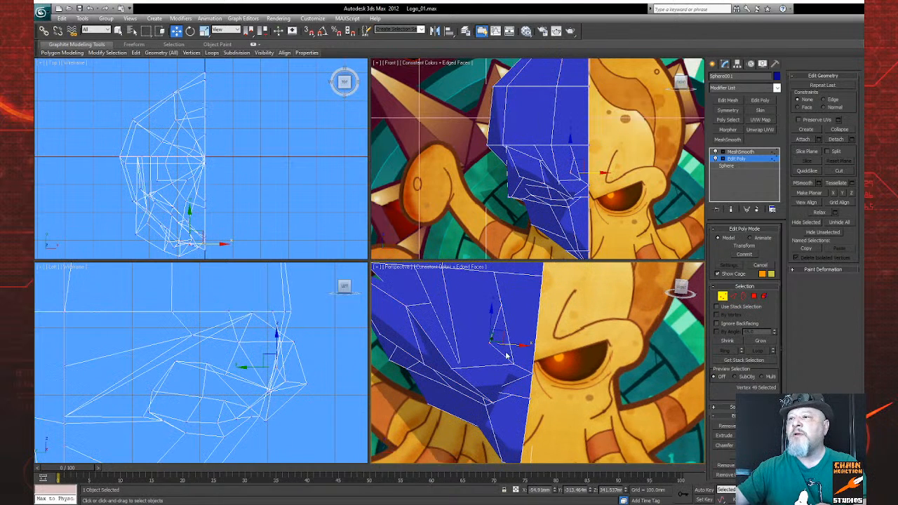
pyautogui.click(457, 367)
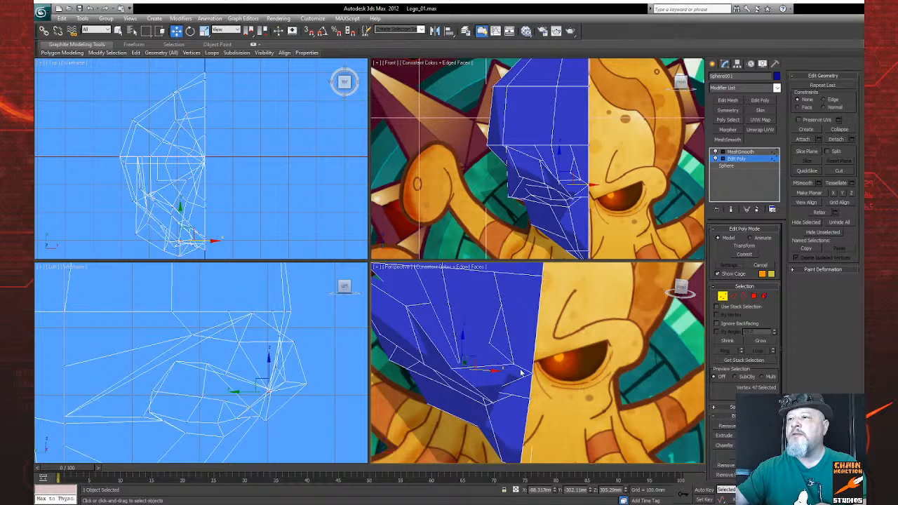
# Step: Check the MeshSmooth result, return to Edit Poly with the end result shown, and raise the selected brow vertex slightly
pyautogui.click(739, 152)
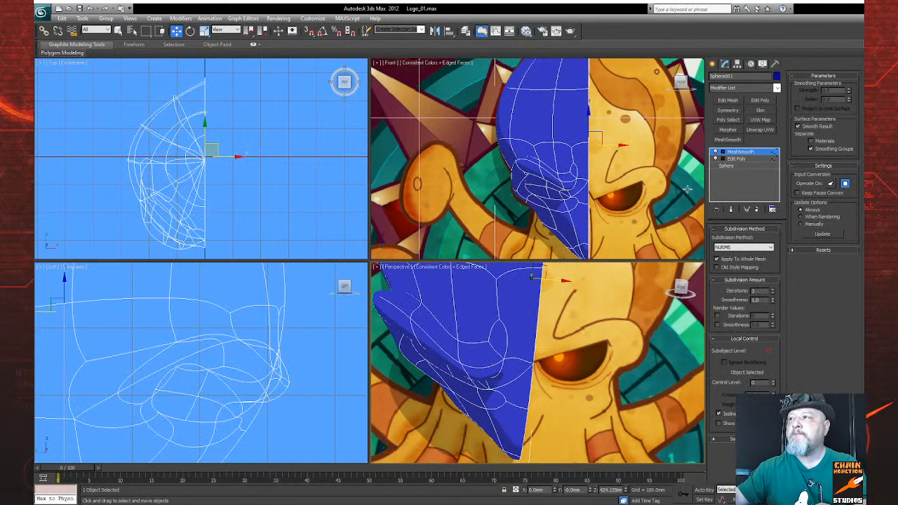
pyautogui.click(735, 159)
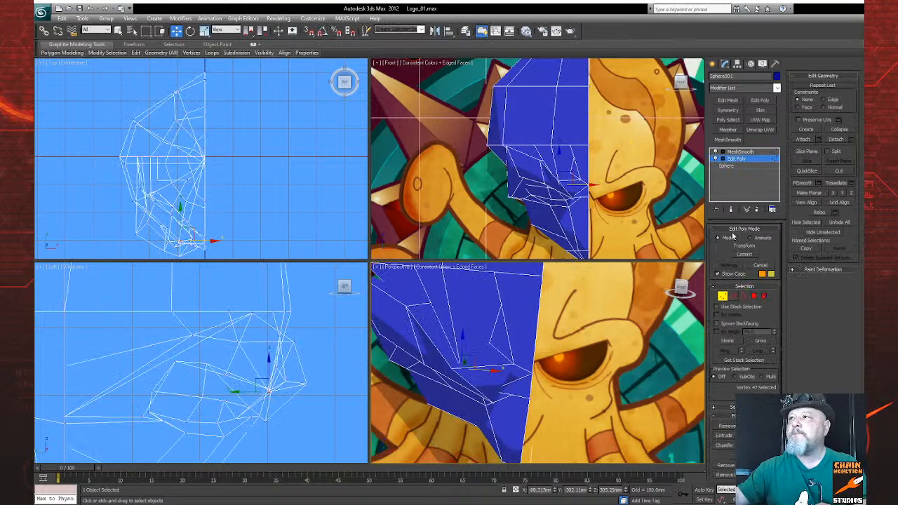
pyautogui.click(732, 209)
pyautogui.keyDown('alt'); pyautogui.moveTo(476, 381); pyautogui.dragTo(487, 390, button='middle'); pyautogui.keyUp('alt')
pyautogui.moveTo(460, 367); pyautogui.dragTo(449, 329)
pyautogui.hotkey('ctrl', 'z')
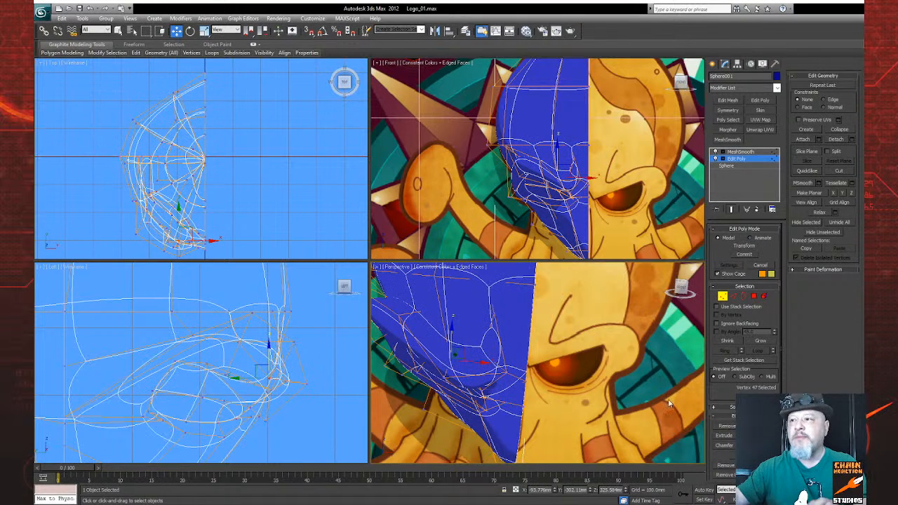
# Step: Examine the smoothed half-head and its brow from the side and the front, comparing its shape with the logo artwork
pyautogui.keyDown('alt'); pyautogui.moveTo(550, 386); pyautogui.dragTo(593, 399, button='middle'); pyautogui.keyUp('alt')
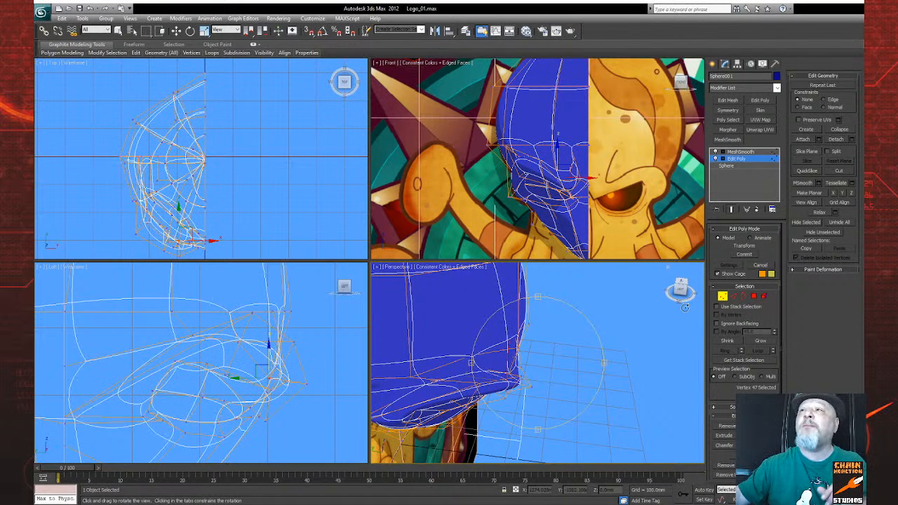
pyautogui.scroll(-2, 507, 199)
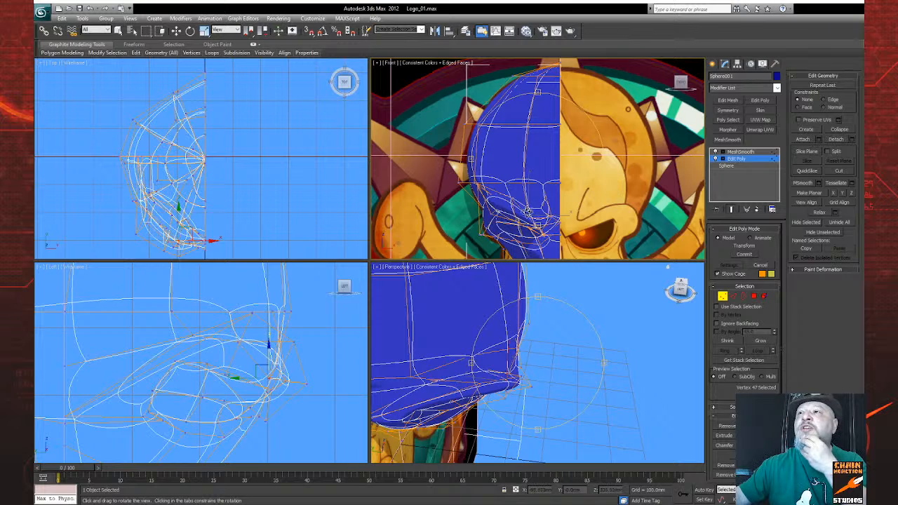
pyautogui.moveTo(523, 198)
pyautogui.mouseDown()
pyautogui.moveTo(534, 184)
pyautogui.moveTo(539, 205)
pyautogui.mouseUp()
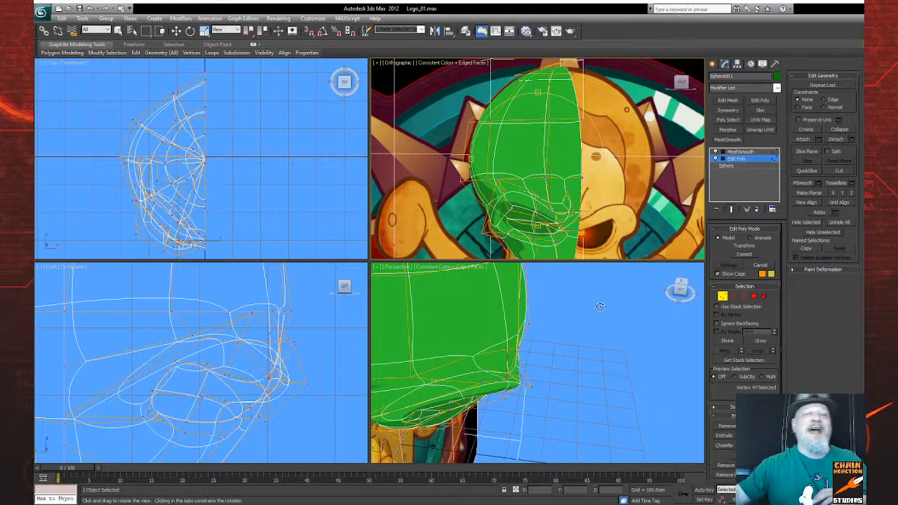
pyautogui.scroll(-3, 600, 172)
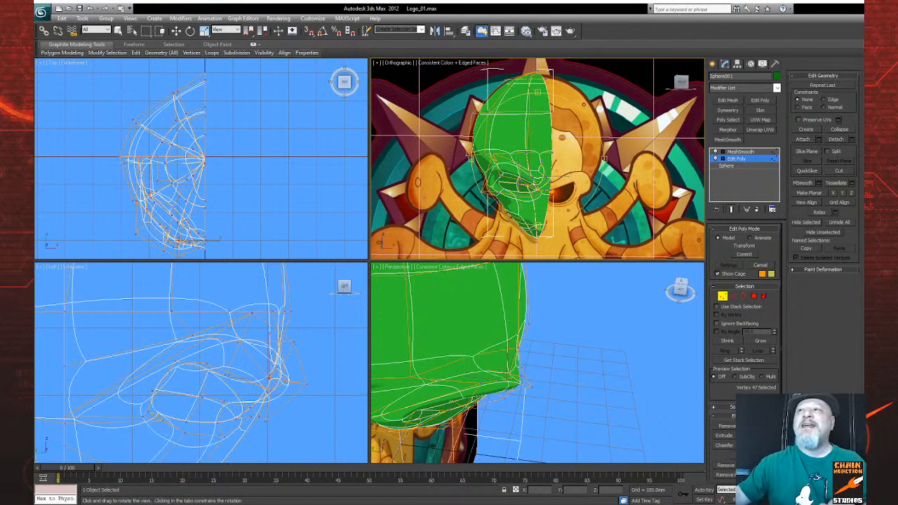
pyautogui.moveTo(514, 211)
pyautogui.mouseDown()
pyautogui.moveTo(561, 206)
pyautogui.moveTo(497, 200)
pyautogui.moveTo(526, 200)
pyautogui.moveTo(516, 200)
pyautogui.mouseUp()
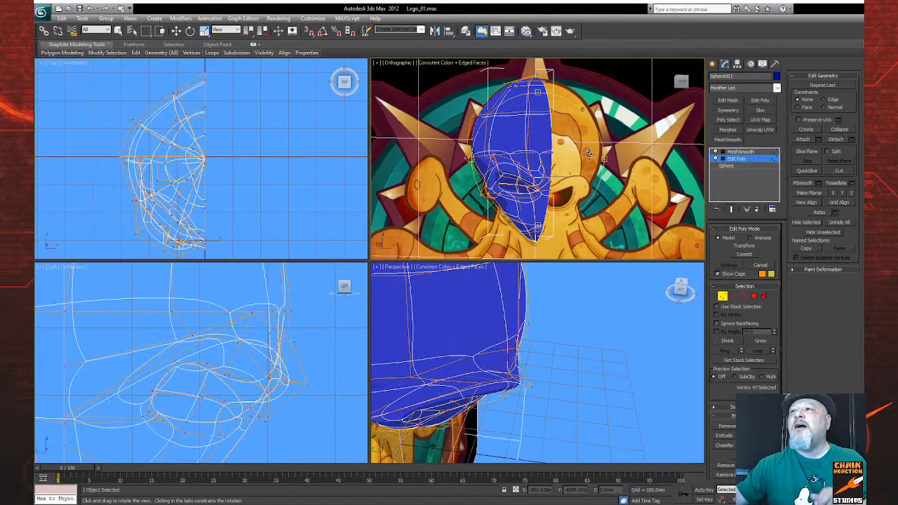
pyautogui.scroll(5, 589, 154)
pyautogui.moveTo(589, 153); pyautogui.dragTo(592, 186, button='middle')
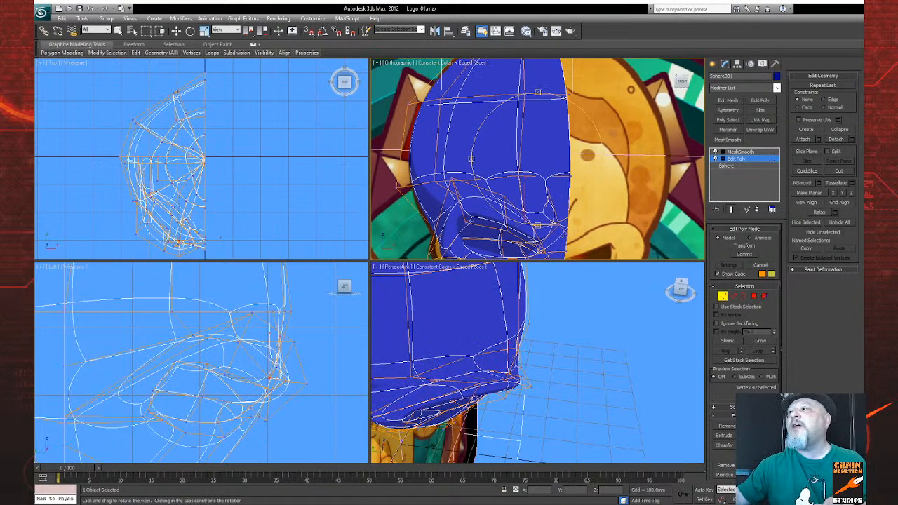
# Step: Turn off the end-result display and inspect how the low-poly edges run across the brow and forehead from several angles
pyautogui.click(734, 211)
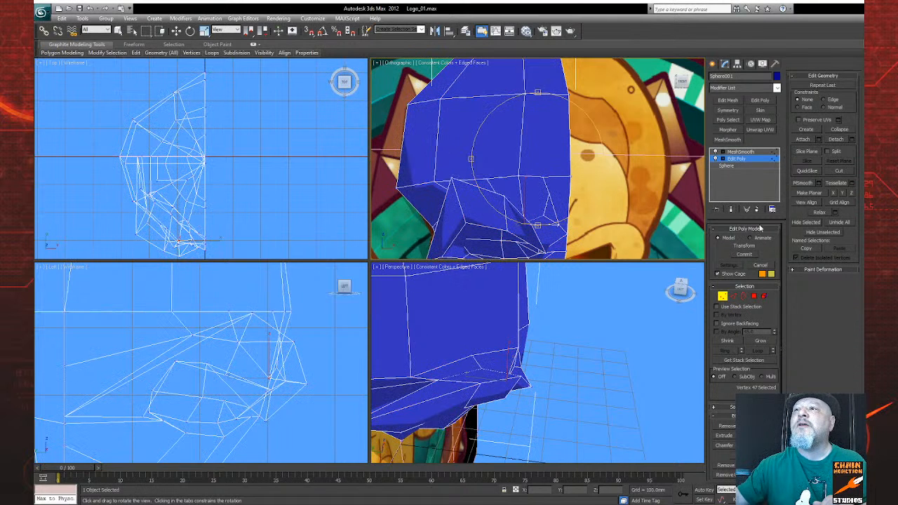
pyautogui.moveTo(513, 209); pyautogui.dragTo(542, 228)
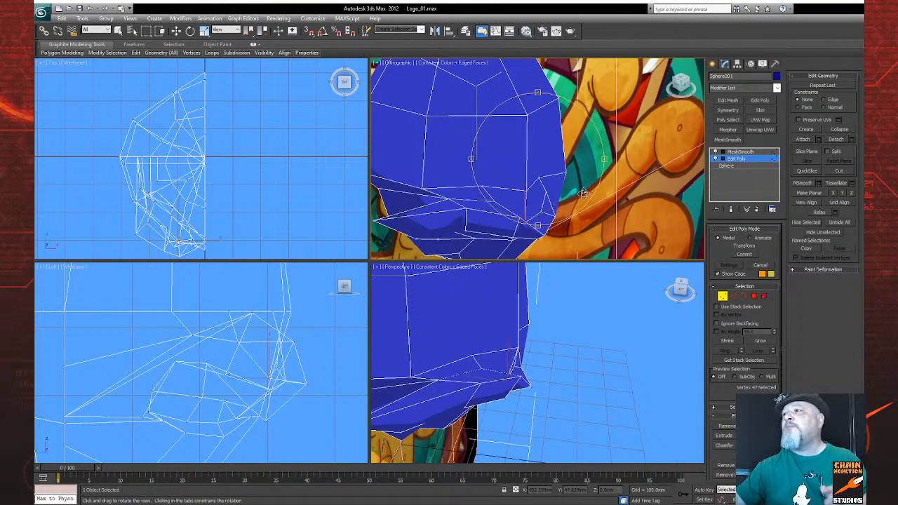
pyautogui.click(846, 172)
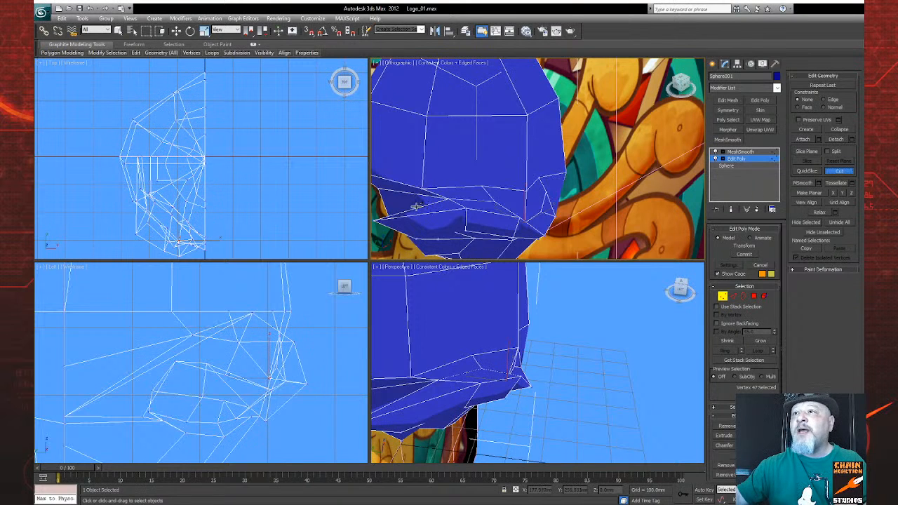
pyautogui.click(848, 500)
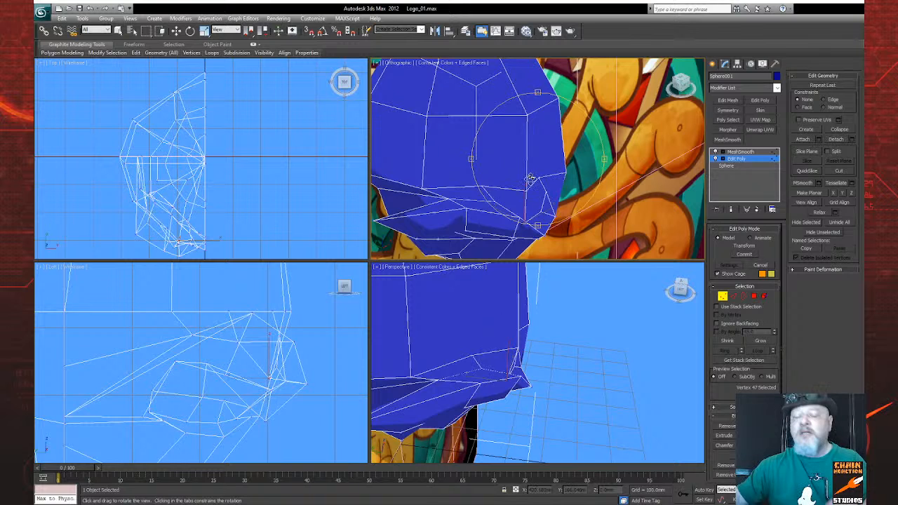
pyautogui.press('f')
pyautogui.scroll(5, 533, 173)
pyautogui.moveTo(534, 174); pyautogui.dragTo(543, 246, button='middle')
pyautogui.moveTo(490, 356); pyautogui.dragTo(557, 378, button='middle')
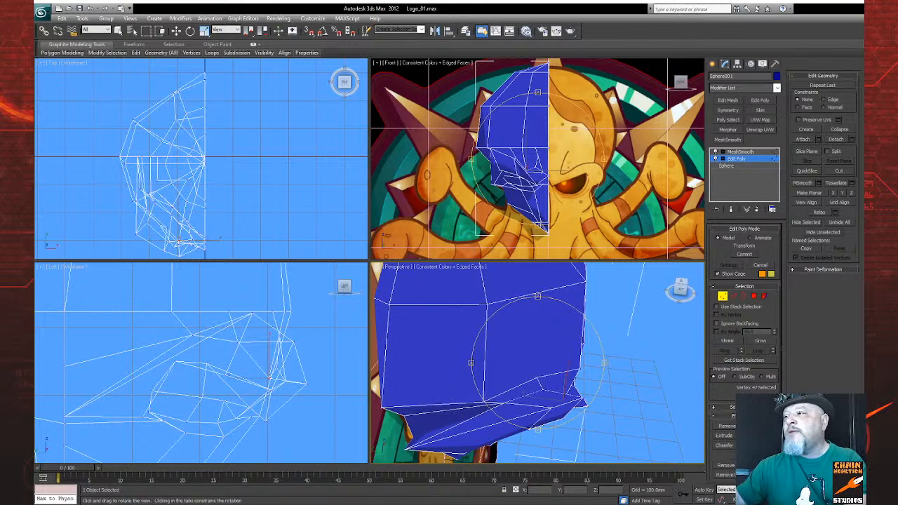
pyautogui.moveTo(504, 375); pyautogui.dragTo(489, 360)
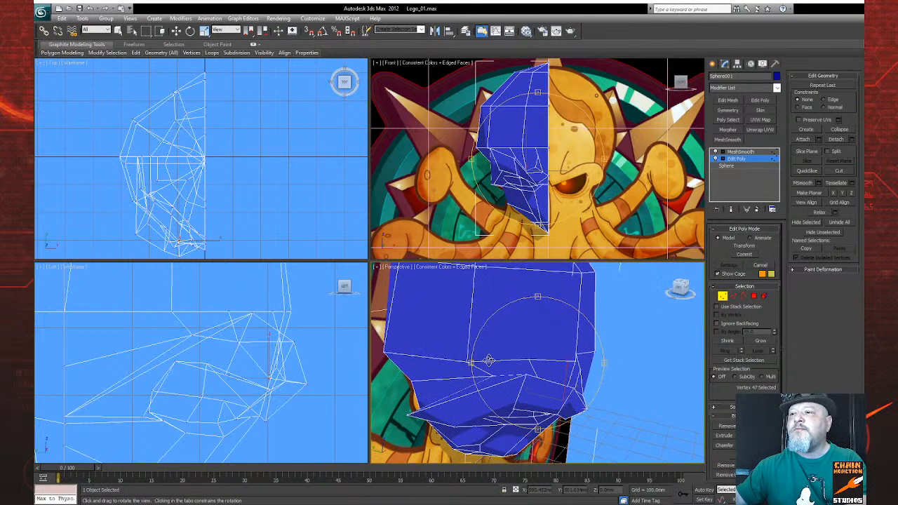
# Step: Cut a short edge from the brow to the forehead's lower edge and undo the extension up the forehead
pyautogui.hotkey('alt', 'c')
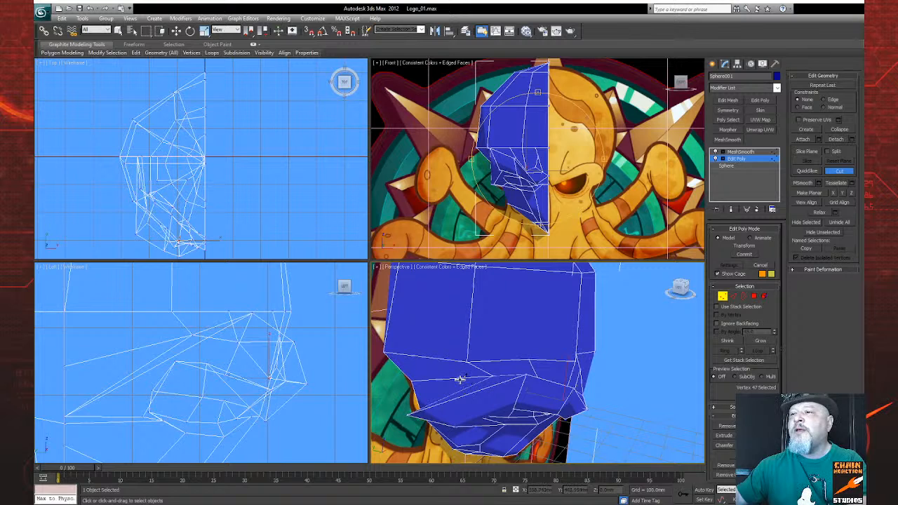
pyautogui.click(464, 388)
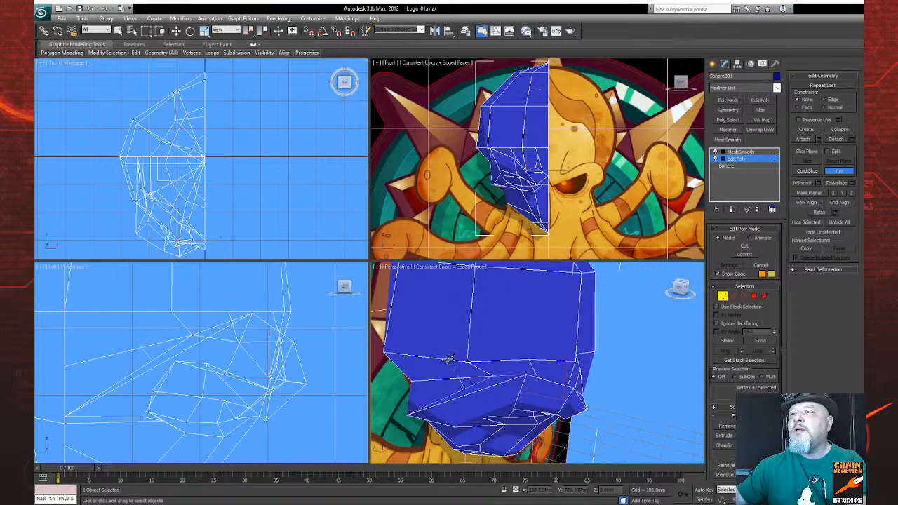
pyautogui.click(438, 288)
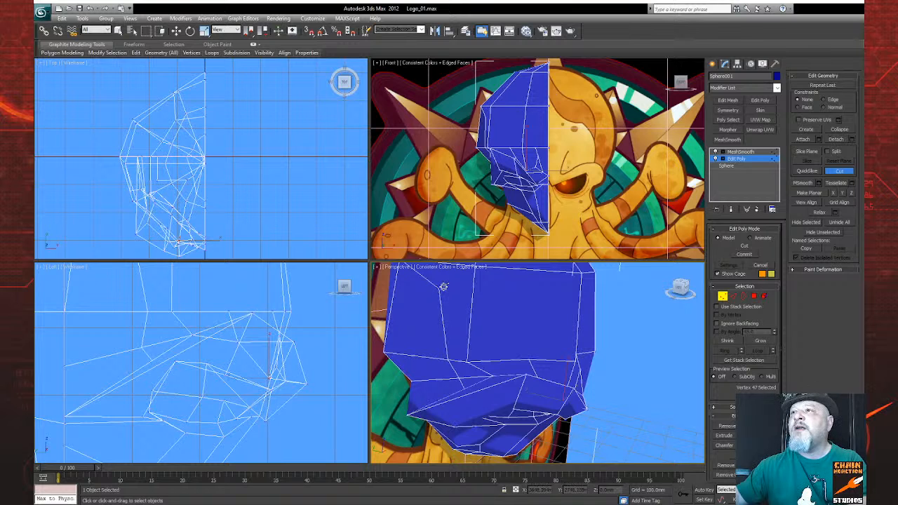
pyautogui.hotkey('ctrl', 'z')
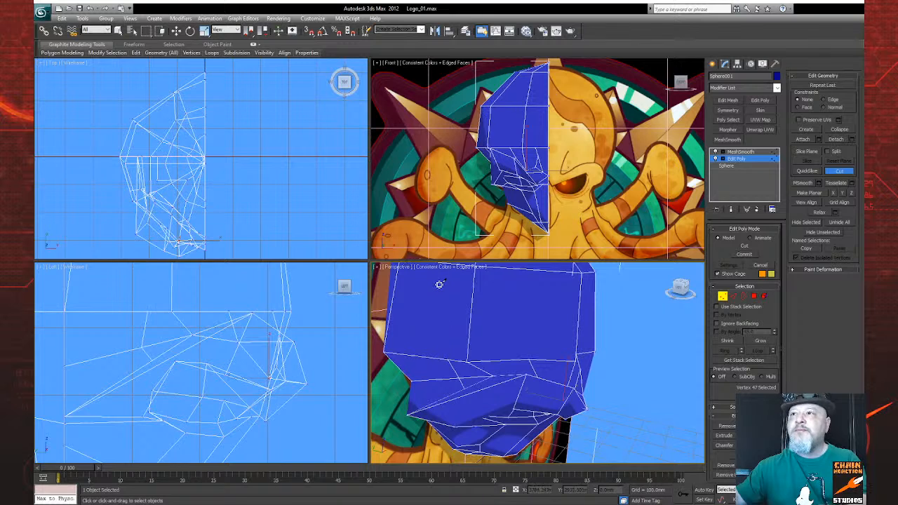
pyautogui.rightClick(440, 285)
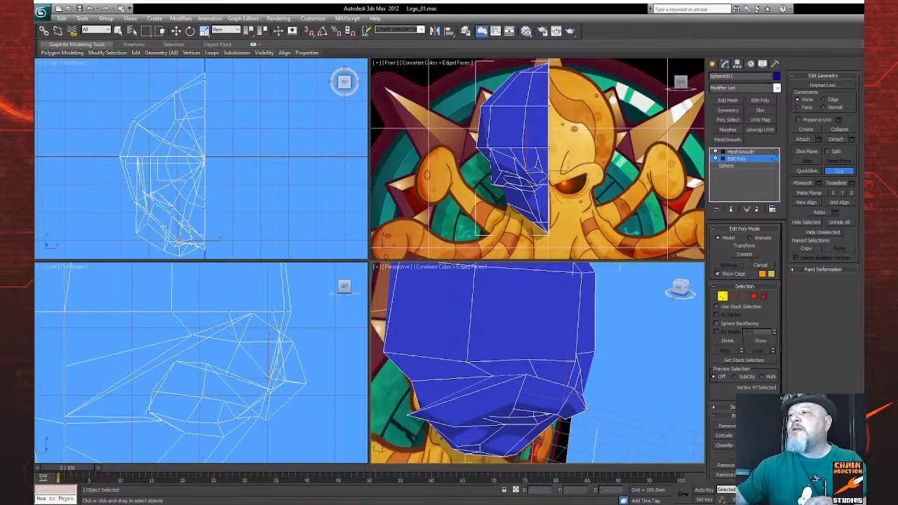
# Step: Cut a new edge line from the forehead's lower edge up the forehead and around toward its upper horizontal edge
pyautogui.keyDown('alt'); pyautogui.moveTo(542, 388); pyautogui.dragTo(516, 386, button='middle'); pyautogui.keyUp('alt')
pyautogui.hotkey('alt', 'c')
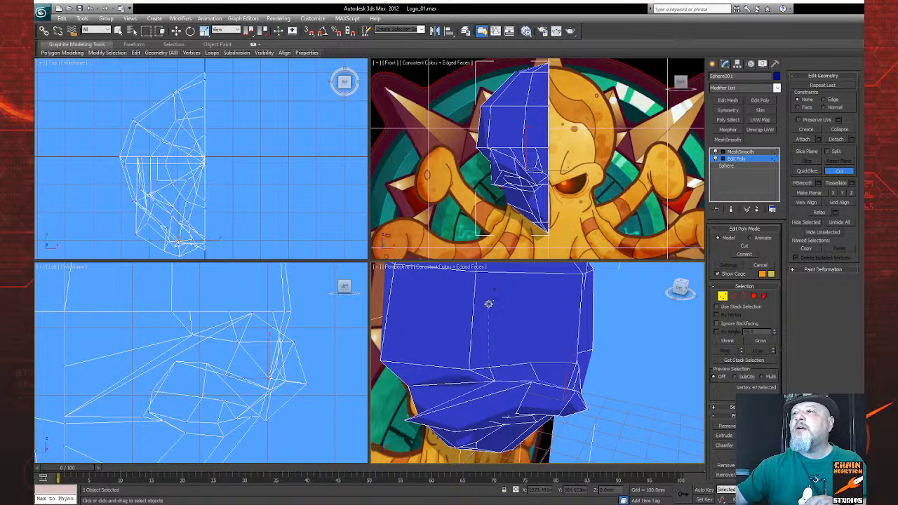
pyautogui.click(488, 307)
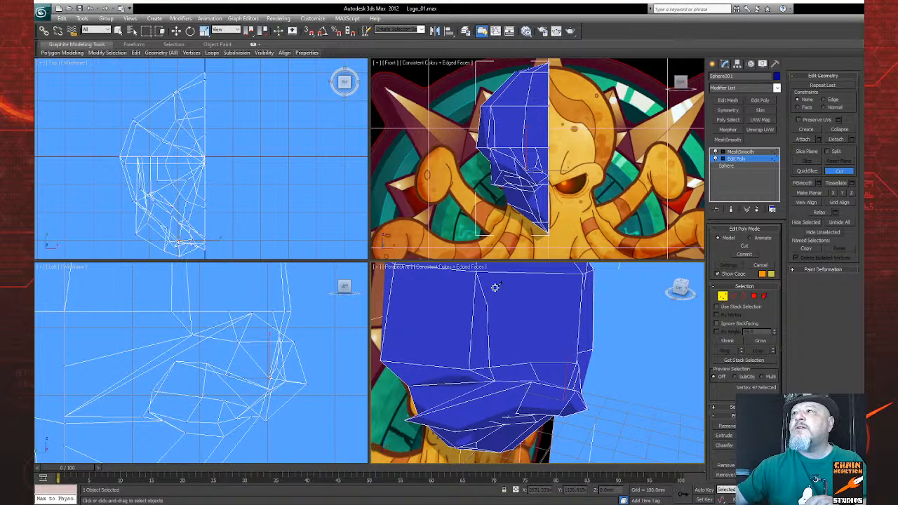
pyautogui.click(501, 279)
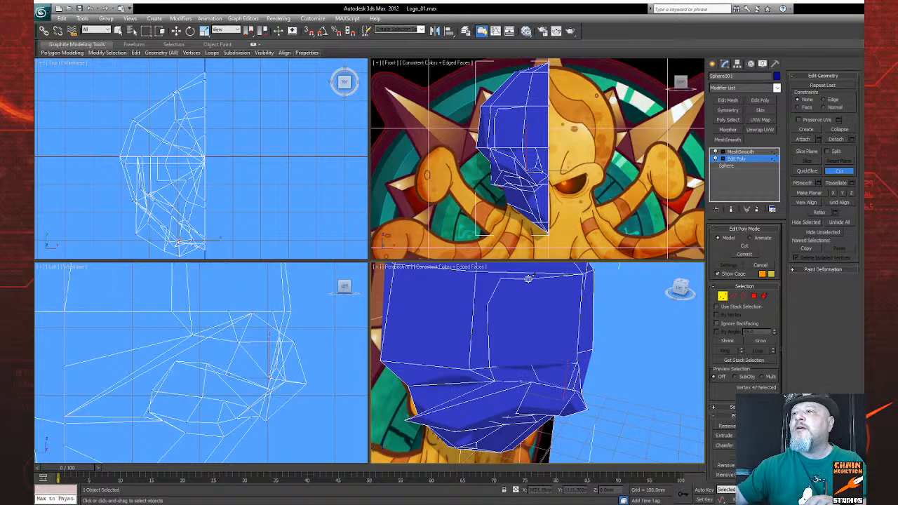
pyautogui.click(534, 272)
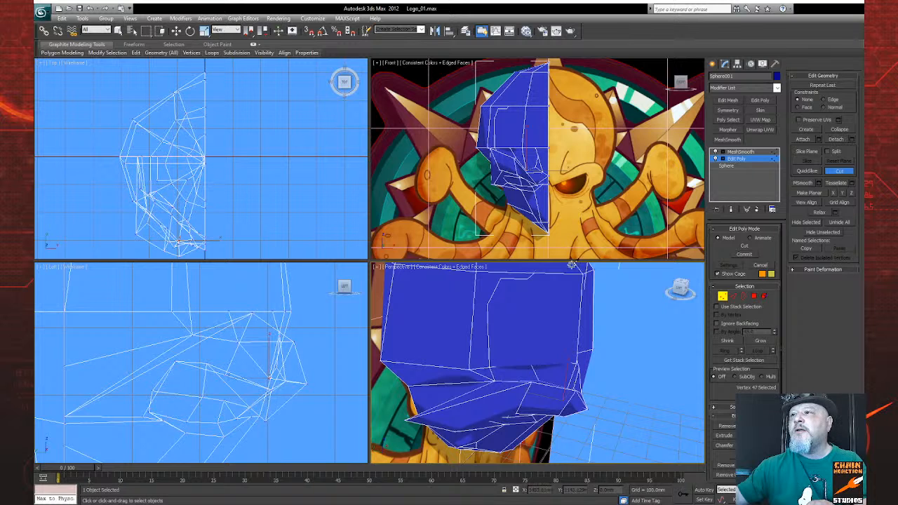
# Step: Cut an edge across the upper forehead between the head's centre line and the end of the previous cut
pyautogui.click(846, 500)
pyautogui.moveTo(560, 380); pyautogui.dragTo(546, 429)
pyautogui.moveTo(527, 389); pyautogui.dragTo(478, 380)
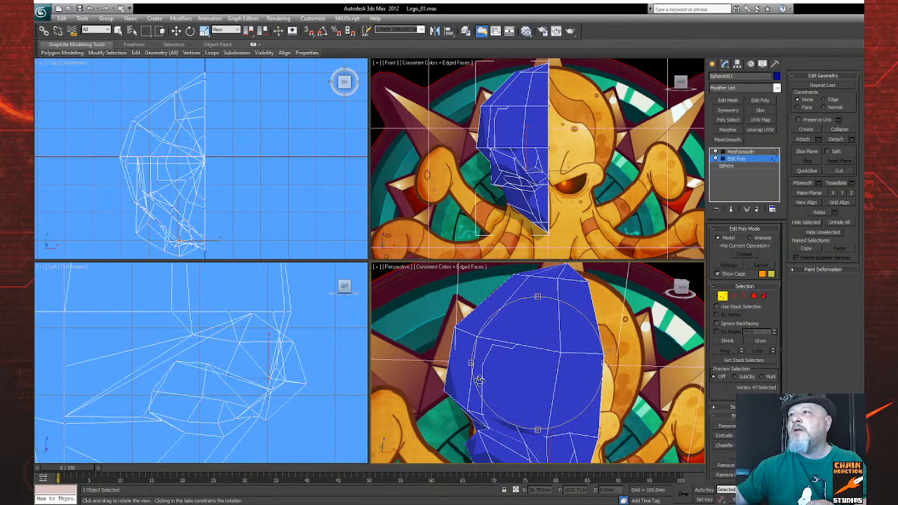
pyautogui.hotkey('alt', 'c')
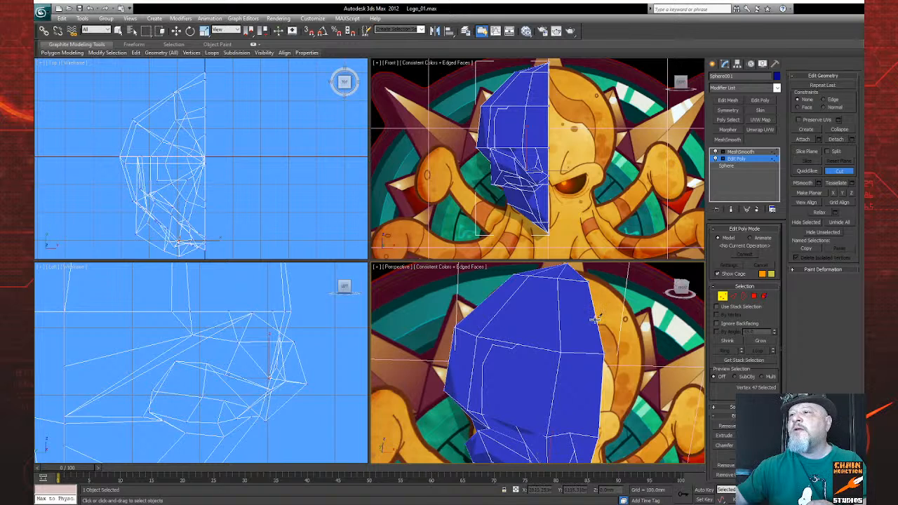
pyautogui.click(519, 343)
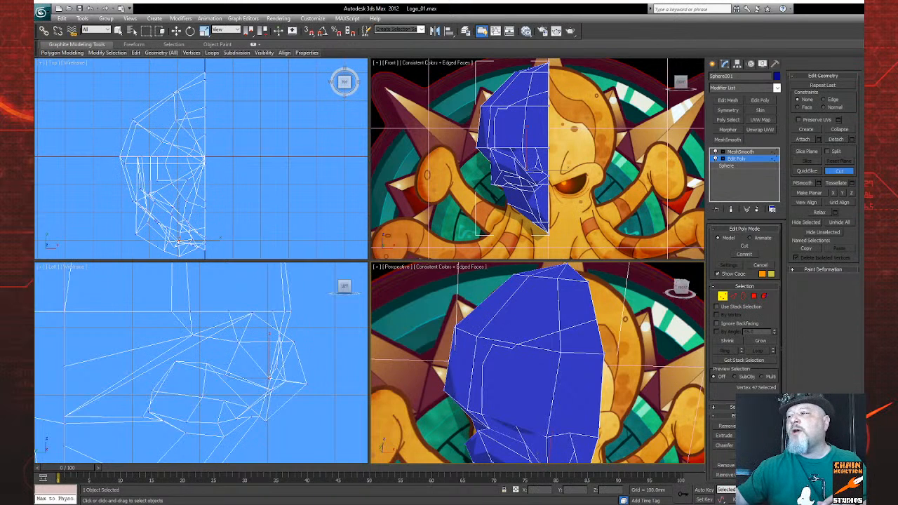
# Step: Leave vertex editing to examine the new forehead cuts from the front, and re-enter the vertex level with the Move tool
pyautogui.click(845, 500)
pyautogui.moveTo(546, 381); pyautogui.dragTo(532, 369)
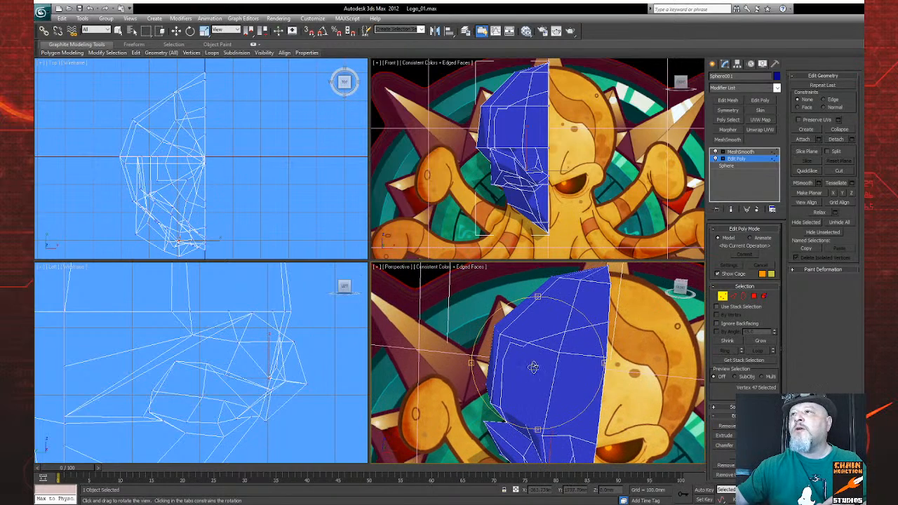
pyautogui.click(723, 296)
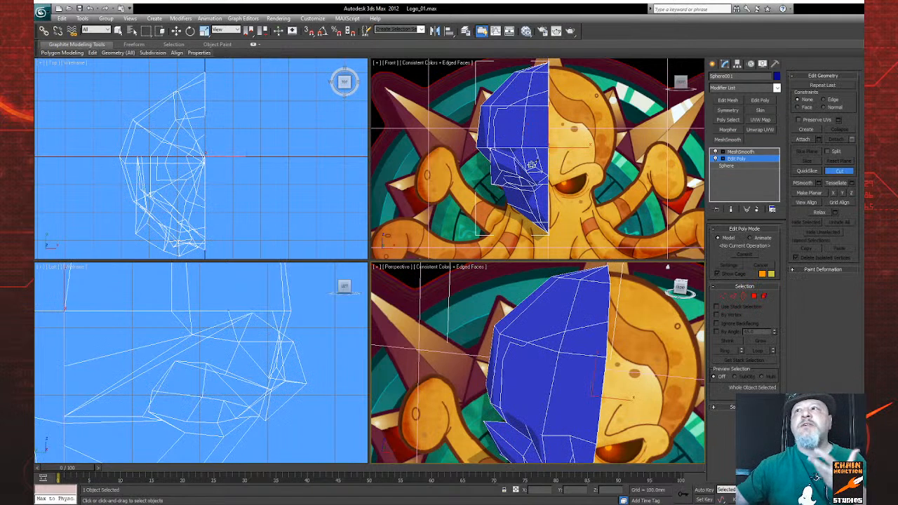
pyautogui.scroll(5, 531, 167)
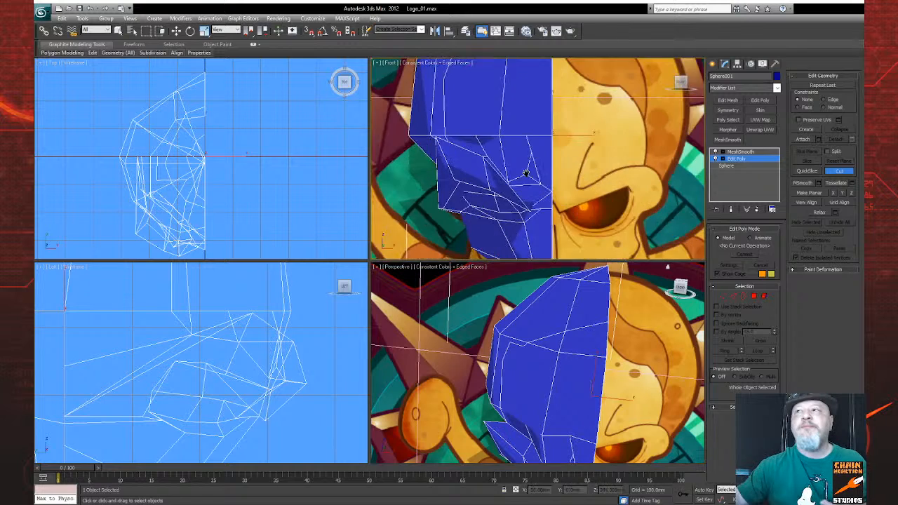
pyautogui.scroll(2, 513, 264)
pyautogui.moveTo(509, 238); pyautogui.dragTo(522, 258, button='middle')
pyautogui.scroll(-2, 522, 252)
pyautogui.press('w')
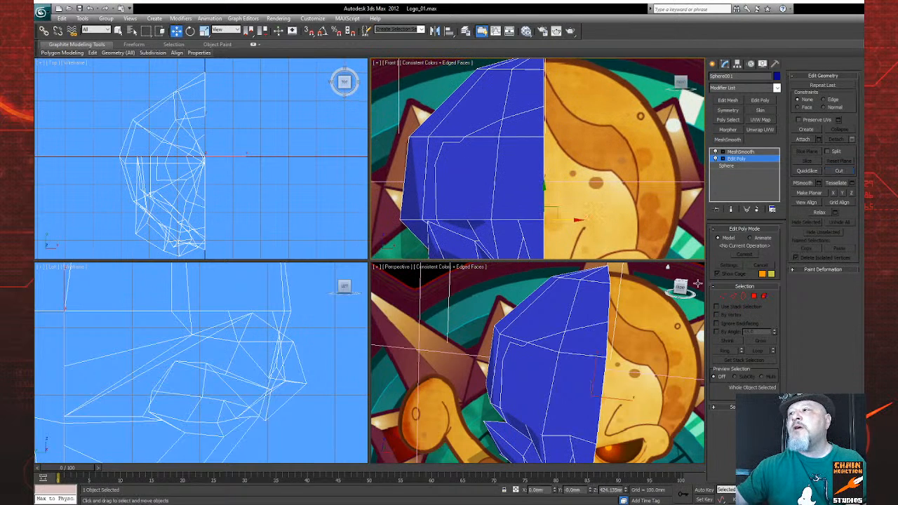
pyautogui.click(724, 297)
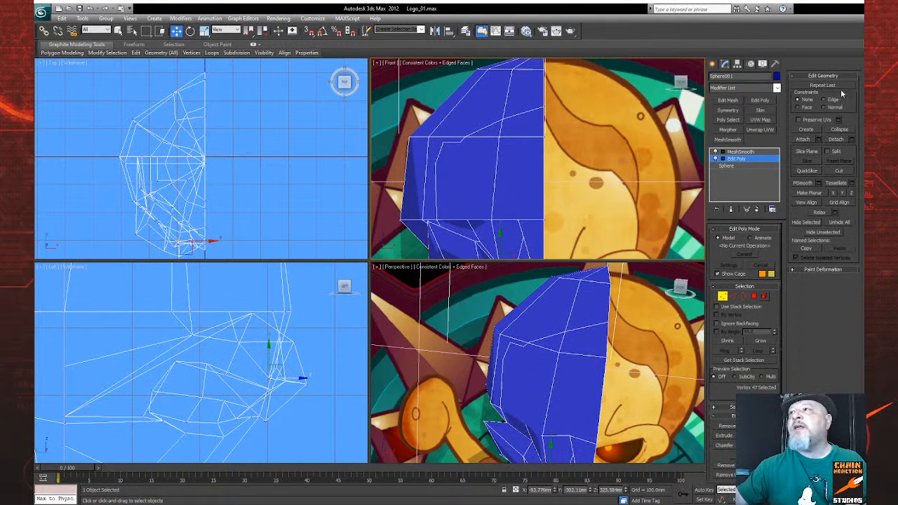
# Step: Turn on the Edge constraint and slide the upper forehead cut's end vertex up along the head's centre line
pyautogui.click(824, 101)
pyautogui.click(544, 107)
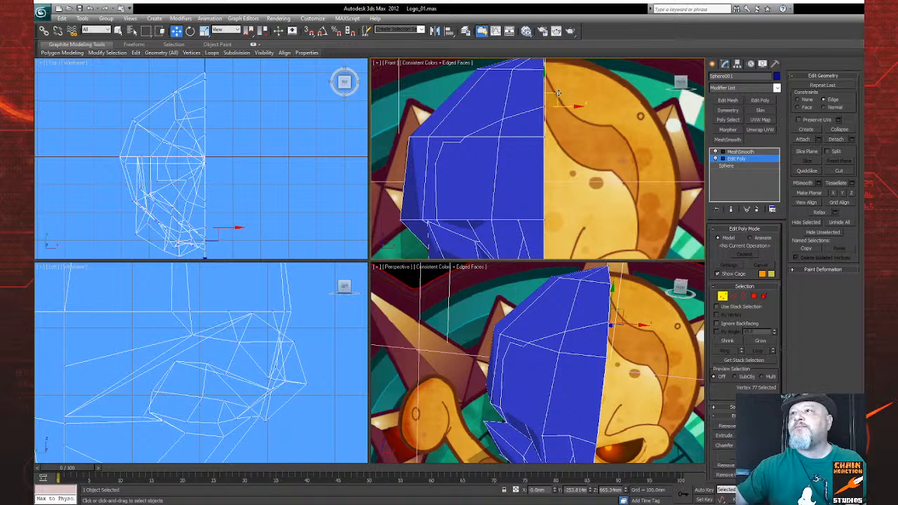
pyautogui.moveTo(543, 87)
pyautogui.mouseDown()
pyautogui.moveTo(541, 69)
pyautogui.moveTo(541, 105)
pyautogui.moveTo(540, 88)
pyautogui.moveTo(540, 105)
pyautogui.moveTo(538, 96)
pyautogui.mouseUp()
pyautogui.hotkey('ctrl', 'r')
pyautogui.moveTo(601, 375); pyautogui.dragTo(556, 366)
pyautogui.moveTo(535, 145); pyautogui.dragTo(520, 183, button='middle')
pyautogui.scroll(2, 506, 161)
pyautogui.rightClick(527, 176)
pyautogui.moveTo(514, 131); pyautogui.dragTo(508, 104)
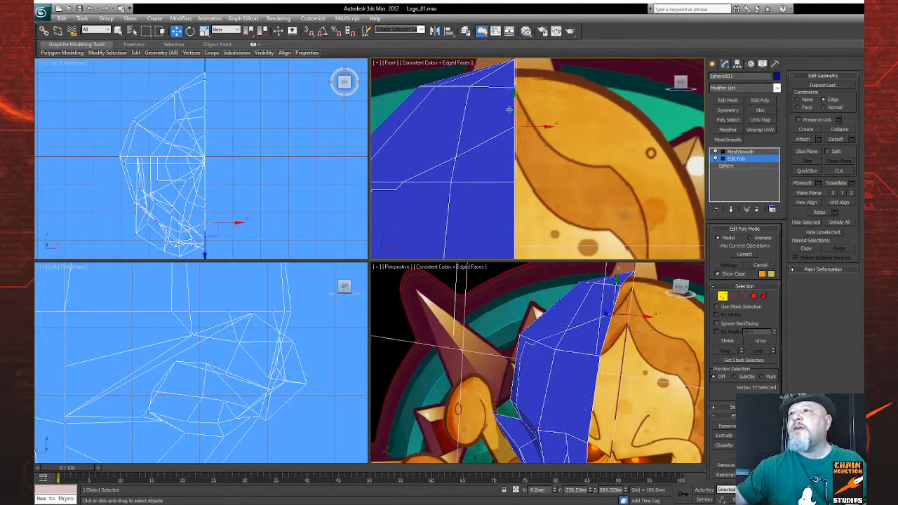
# Step: Set the constraint back to None and move the cut's middle vertex on the upper forehead toward the centre line
pyautogui.click(457, 160)
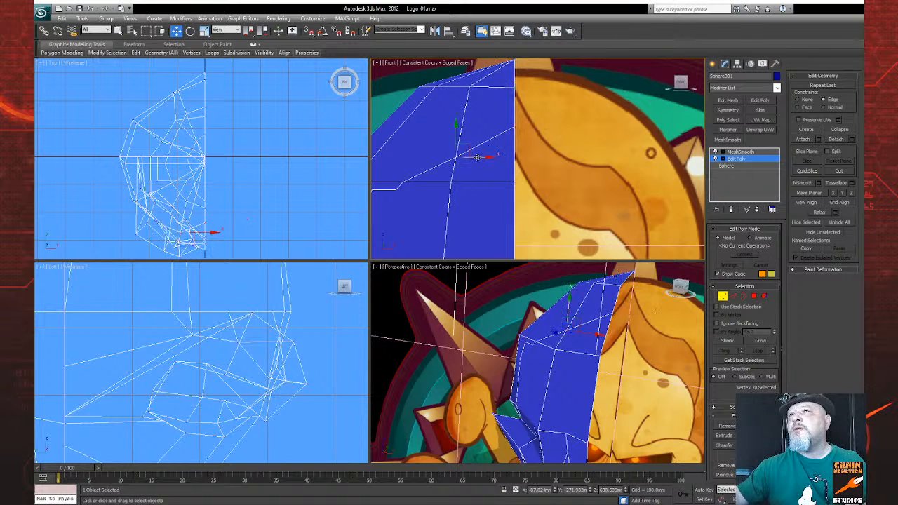
pyautogui.moveTo(482, 159)
pyautogui.mouseDown()
pyautogui.moveTo(453, 165)
pyautogui.moveTo(466, 165)
pyautogui.mouseUp()
pyautogui.hotkey('ctrl', 'z')
pyautogui.click(798, 101)
pyautogui.moveTo(480, 156); pyautogui.dragTo(511, 151)
pyautogui.moveTo(483, 182); pyautogui.dragTo(487, 159, button='middle')
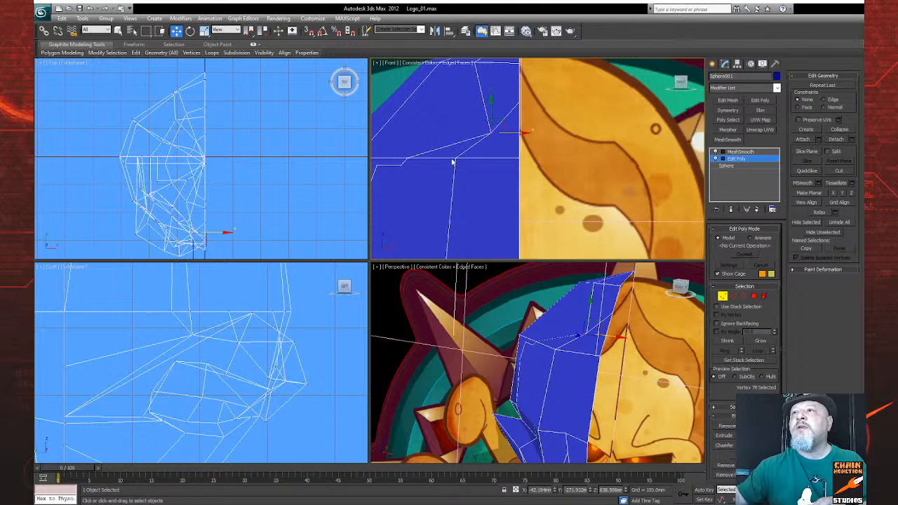
# Step: Move the two cut vertices on the forehead's upper horizontal edge closer to the head's centre line
pyautogui.click(456, 157)
pyautogui.moveTo(484, 159); pyautogui.dragTo(500, 158)
pyautogui.click(405, 161)
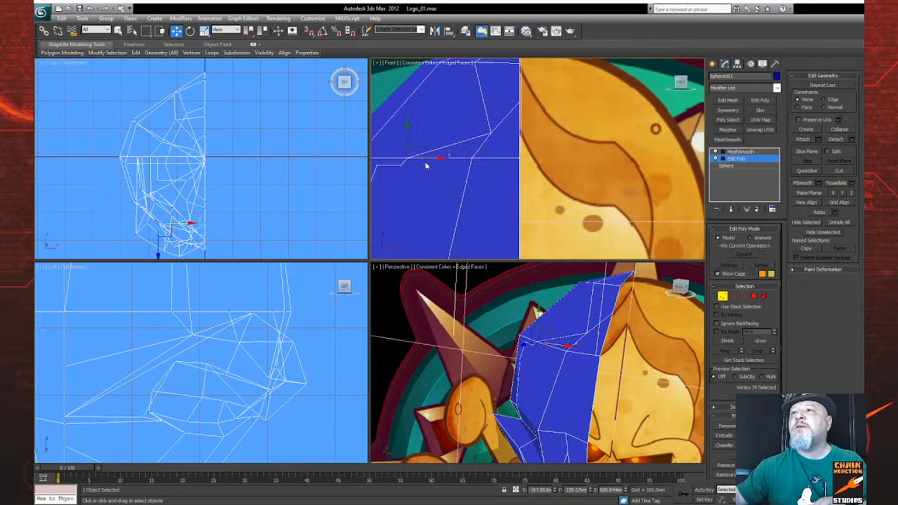
pyautogui.click(436, 163)
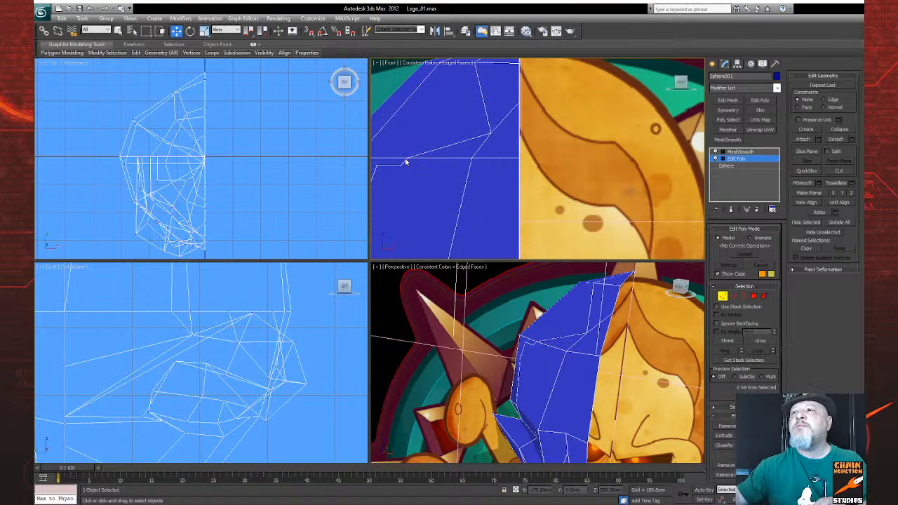
pyautogui.click(407, 158)
pyautogui.moveTo(429, 160); pyautogui.dragTo(473, 160)
# Step: Try moving the cut vertex just below the horizontal edge toward the centre line and pulling the bend's vertices forward in the side view
pyautogui.moveTo(445, 181); pyautogui.dragTo(507, 168, button='middle')
pyautogui.scroll(2, 499, 172)
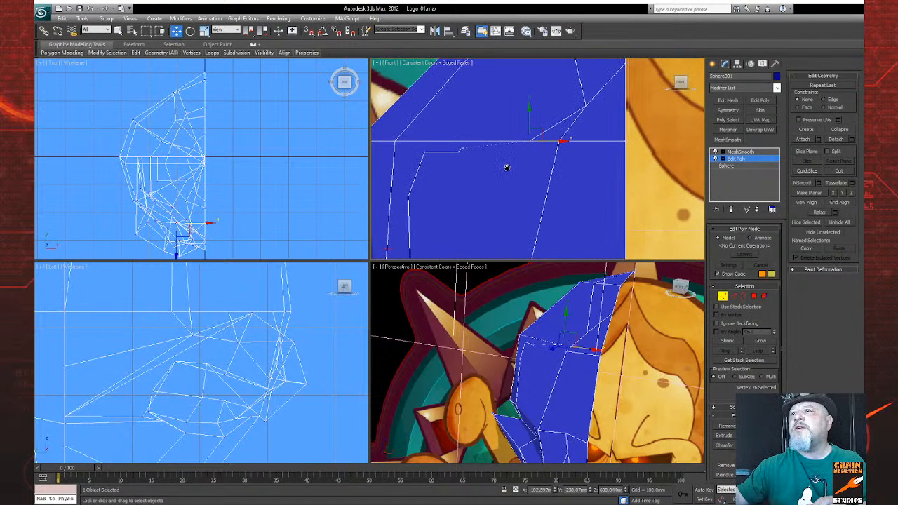
pyautogui.click(462, 148)
pyautogui.moveTo(475, 150); pyautogui.dragTo(511, 162)
pyautogui.scroll(-4, 206, 354)
pyautogui.moveTo(208, 356); pyautogui.dragTo(214, 406, button='middle')
pyautogui.scroll(4, 185, 358)
pyautogui.scroll(2, 205, 379)
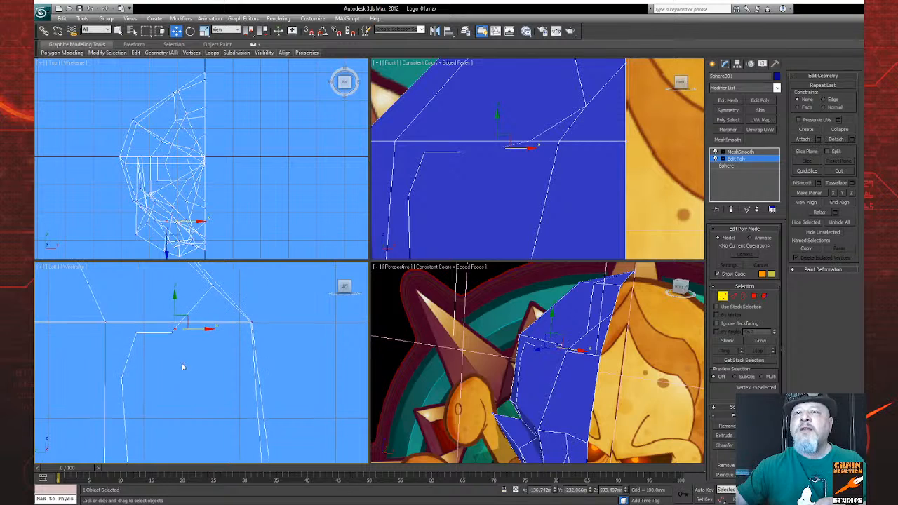
pyautogui.moveTo(181, 332); pyautogui.dragTo(224, 329)
pyautogui.click(180, 323)
pyautogui.click(175, 330)
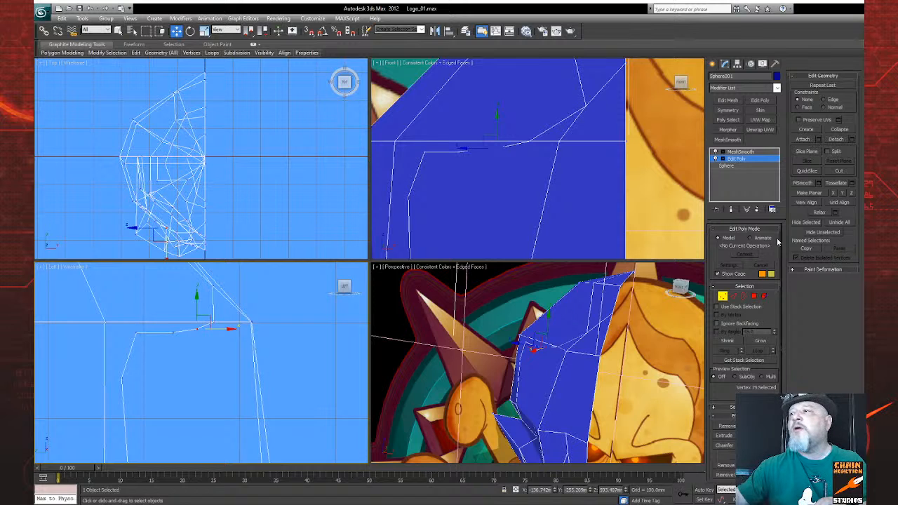
# Step: Show the smoothed end result and examine the forehead's edge flow in the side, front and perspective views
pyautogui.click(732, 210)
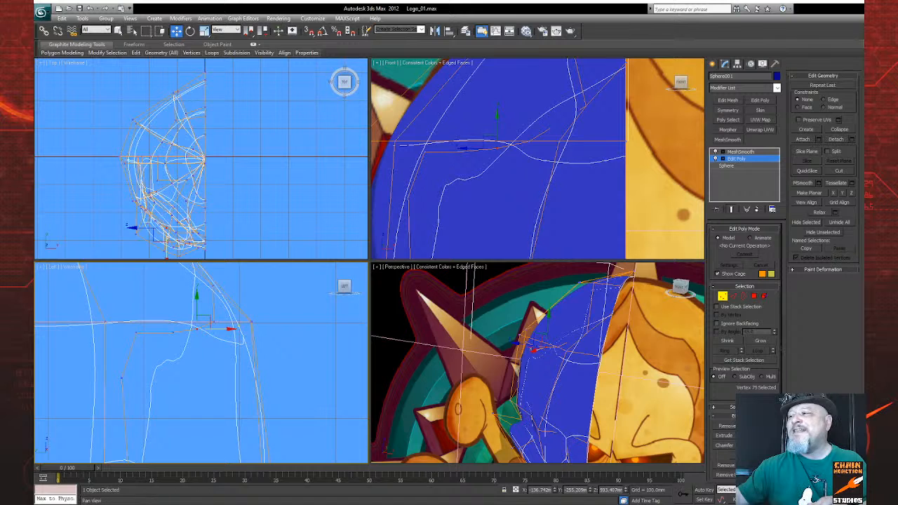
pyautogui.hotkey('alt', 'w')
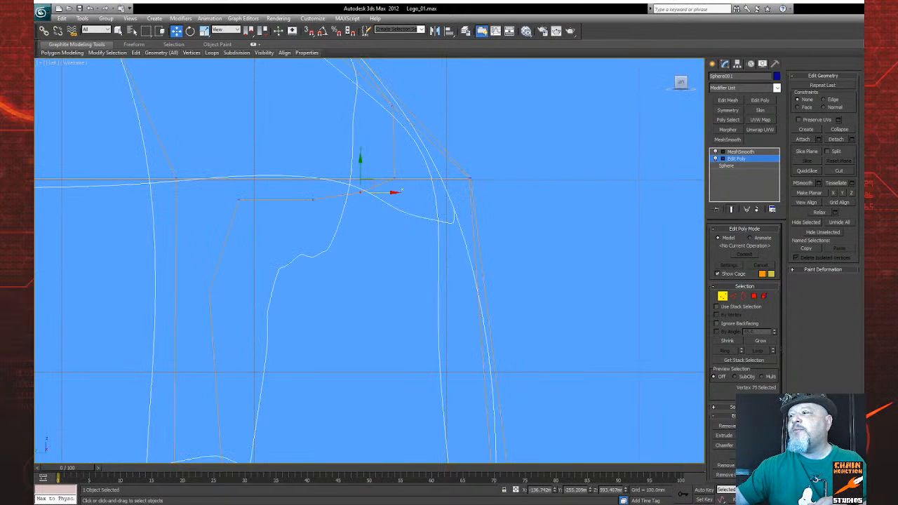
pyautogui.hotkey('alt', 'w')
pyautogui.moveTo(547, 382)
pyautogui.keyDown('alt'); pyautogui.mouseDown(button='middle')
pyautogui.moveTo(555, 391)
pyautogui.moveTo(602, 390)
pyautogui.moveTo(559, 370)
pyautogui.mouseUp(button='middle'); pyautogui.keyUp('alt')
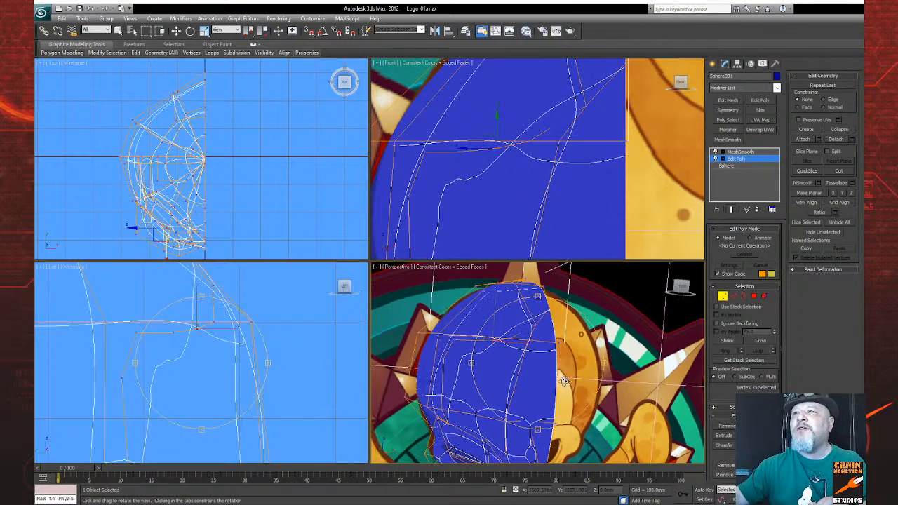
pyautogui.scroll(-6, 559, 214)
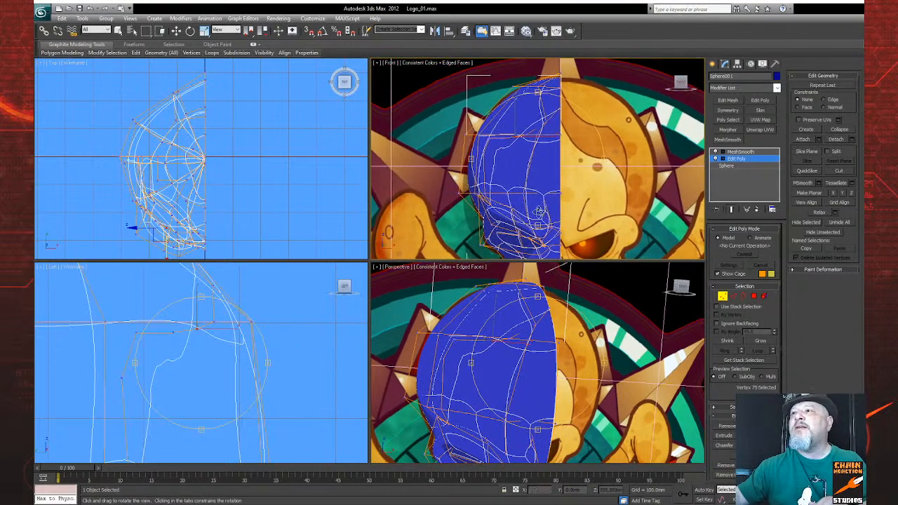
pyautogui.scroll(6, 548, 196)
# Step: Try nudging the cut vertex on the forehead's horizontal edge slightly away from the head's centre line
pyautogui.press('w')
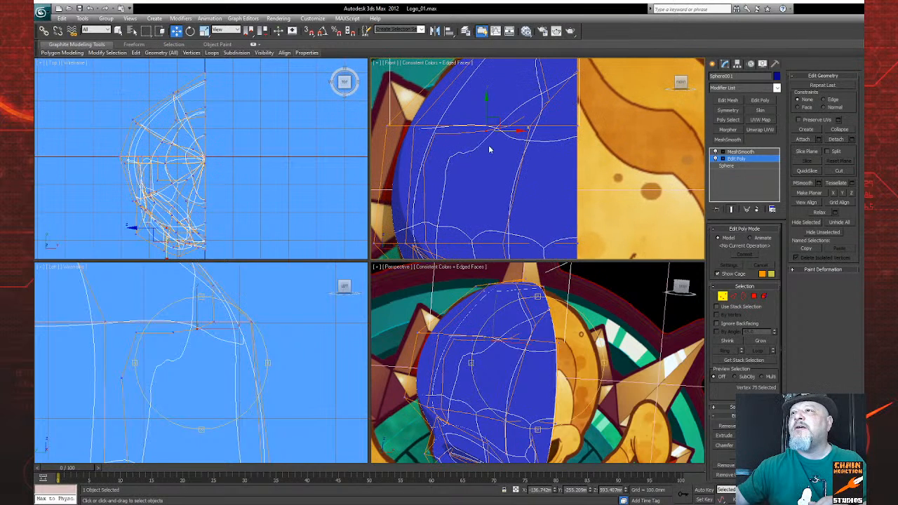
pyautogui.click(485, 130)
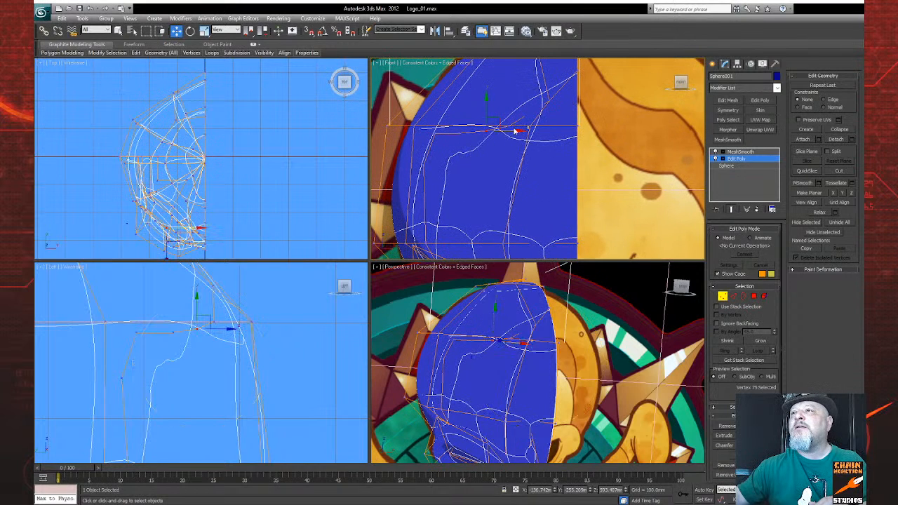
pyautogui.click(510, 127)
pyautogui.moveTo(527, 126)
pyautogui.mouseDown()
pyautogui.moveTo(547, 130)
pyautogui.moveTo(517, 130)
pyautogui.mouseUp()
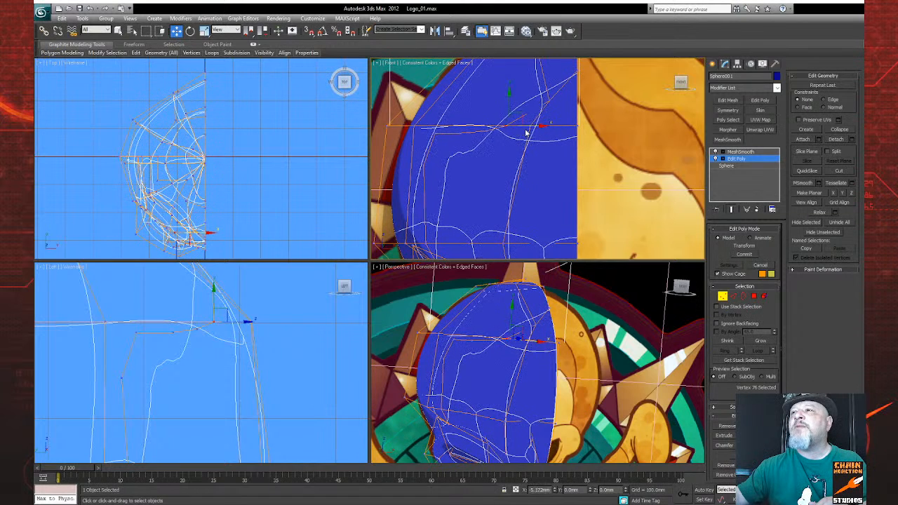
pyautogui.moveTo(551, 134); pyautogui.dragTo(531, 150, button='middle')
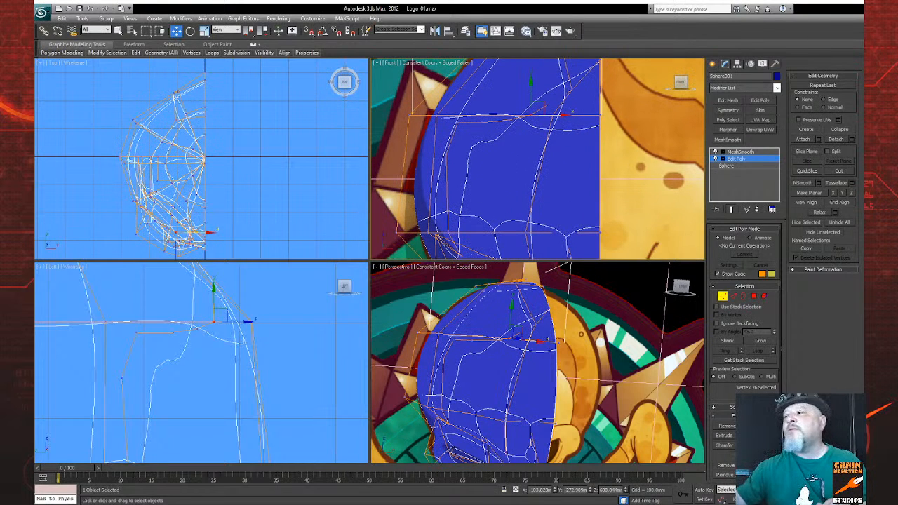
# Step: Examine the smoothed half head's forehead and brow from several angles
pyautogui.keyDown('alt'); pyautogui.moveTo(512, 134); pyautogui.dragTo(535, 164, button='middle'); pyautogui.keyUp('alt')
pyautogui.keyDown('alt'); pyautogui.moveTo(549, 396); pyautogui.dragTo(554, 358, button='middle'); pyautogui.keyUp('alt')
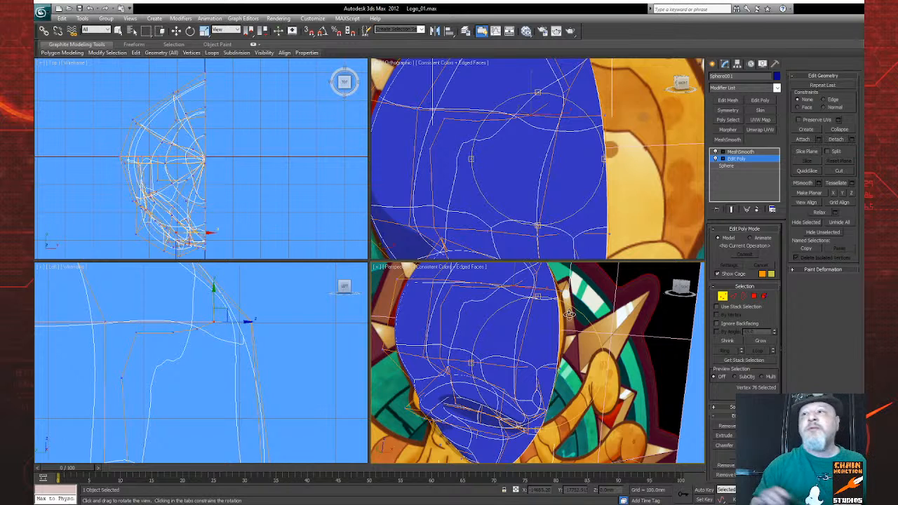
pyautogui.scroll(-5, 527, 164)
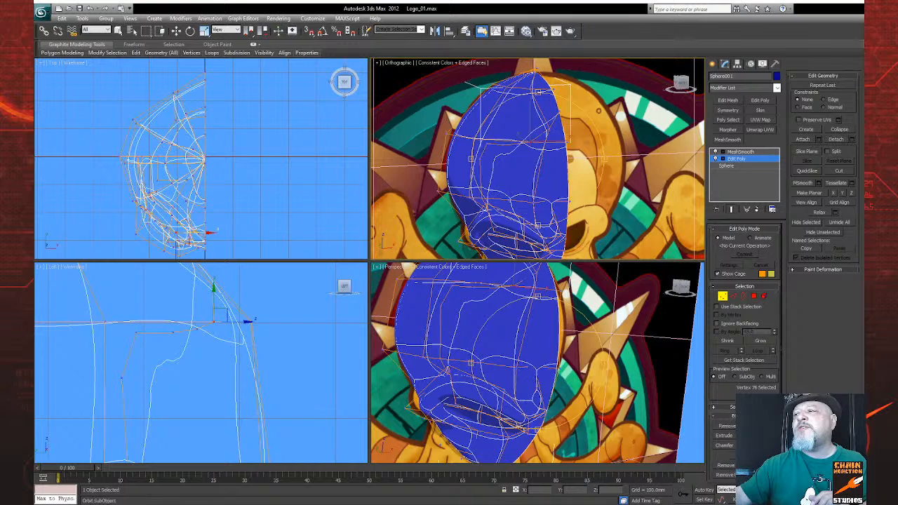
pyautogui.moveTo(508, 208); pyautogui.dragTo(537, 195)
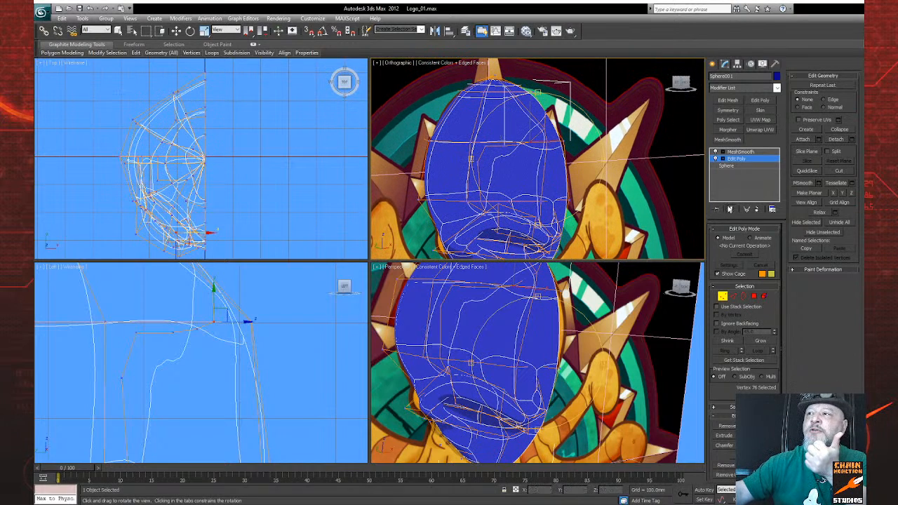
# Step: Show the unsmoothed cage, examine its brow and forehead from several sides, and redisplay the smoothed result
pyautogui.click(732, 209)
pyautogui.moveTo(522, 186); pyautogui.dragTo(503, 180)
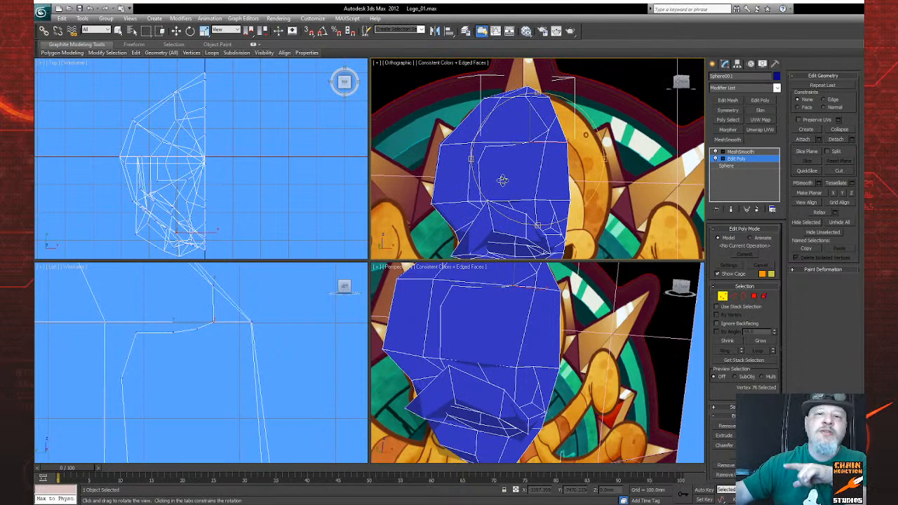
pyautogui.moveTo(503, 180); pyautogui.dragTo(543, 193)
pyautogui.rightClick(540, 196)
pyautogui.moveTo(534, 218); pyautogui.dragTo(537, 167, button='middle')
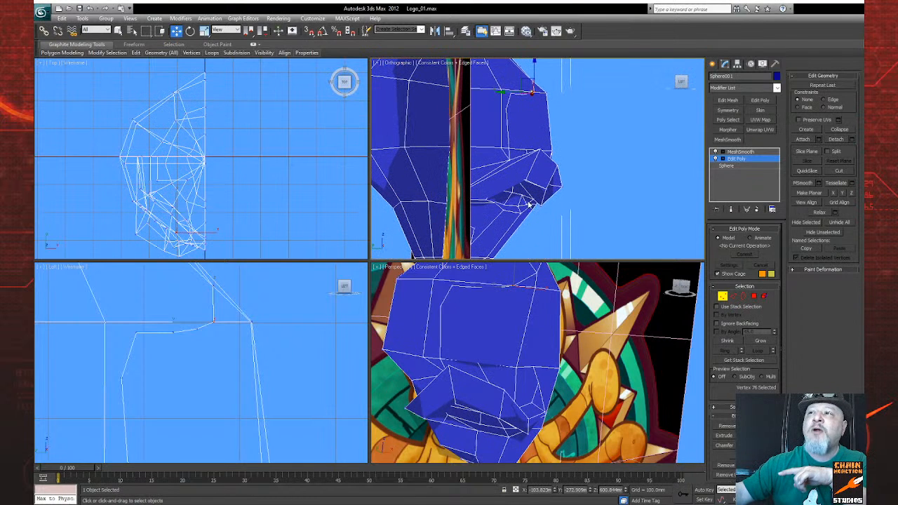
pyautogui.hotkey('ctrl', 'r')
pyautogui.moveTo(529, 184); pyautogui.dragTo(483, 176)
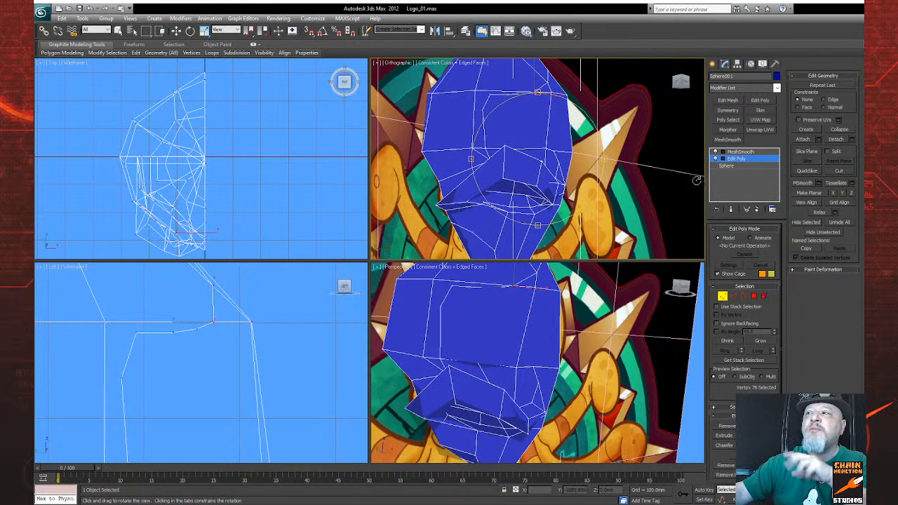
pyautogui.click(730, 210)
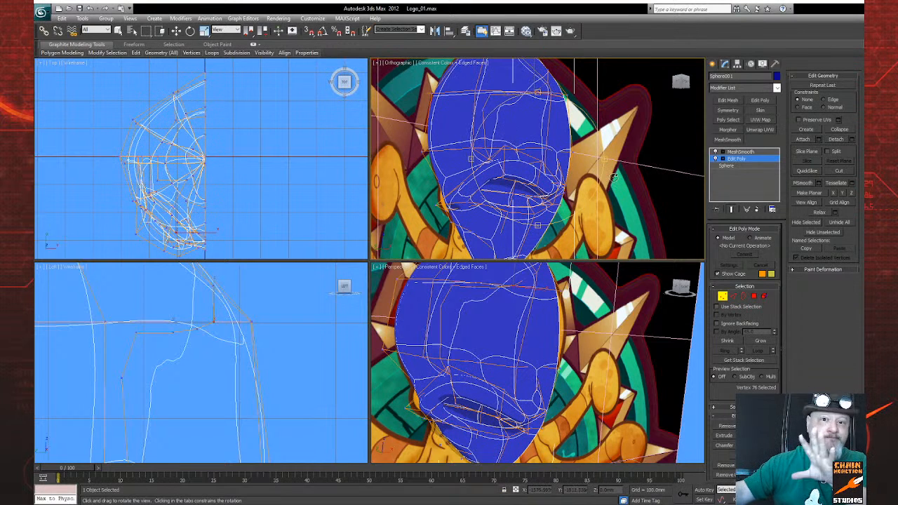
pyautogui.click(740, 152)
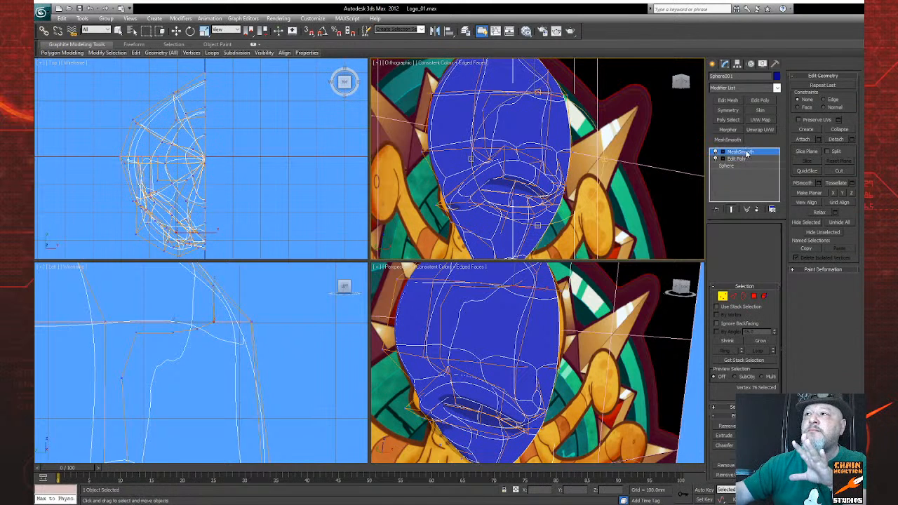
pyautogui.click(758, 210)
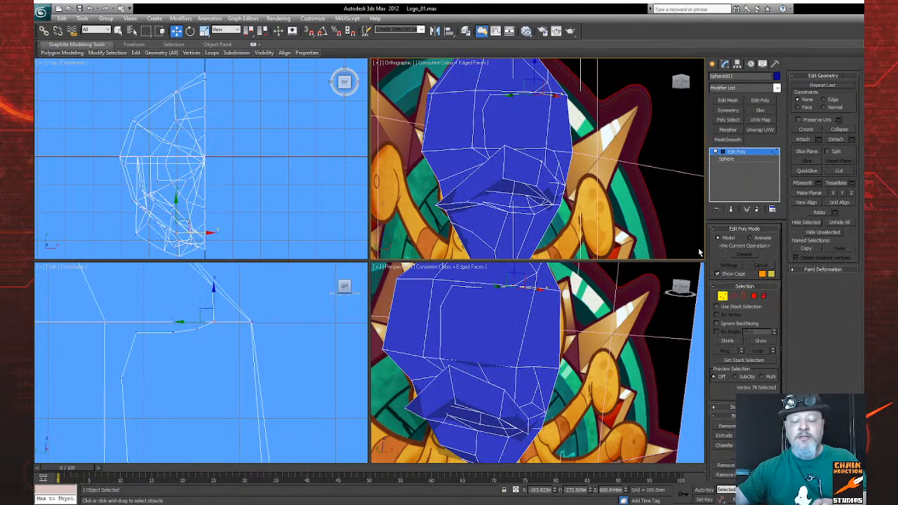
pyautogui.hotkey('ctrl', 'z')
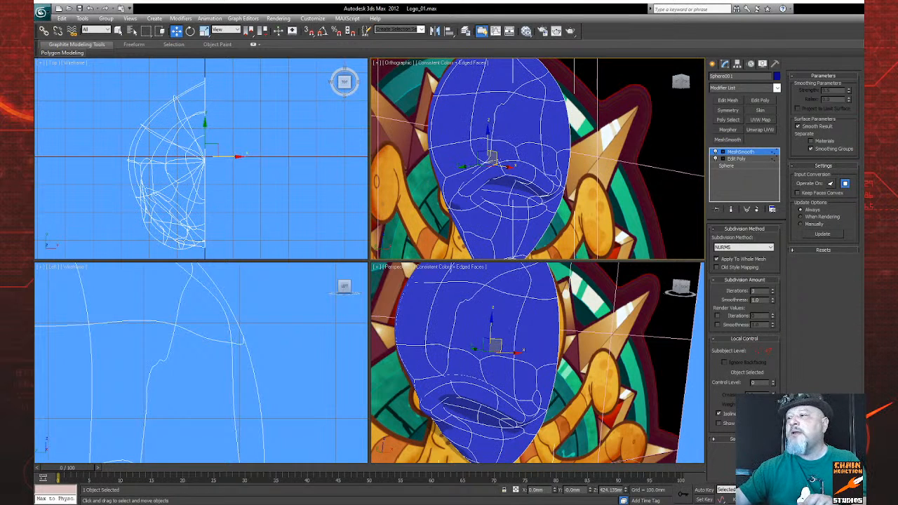
# Step: Save the scene with the smoothed half head
pyautogui.hotkey('ctrl', 'r')
pyautogui.moveTo(534, 354); pyautogui.dragTo(490, 348)
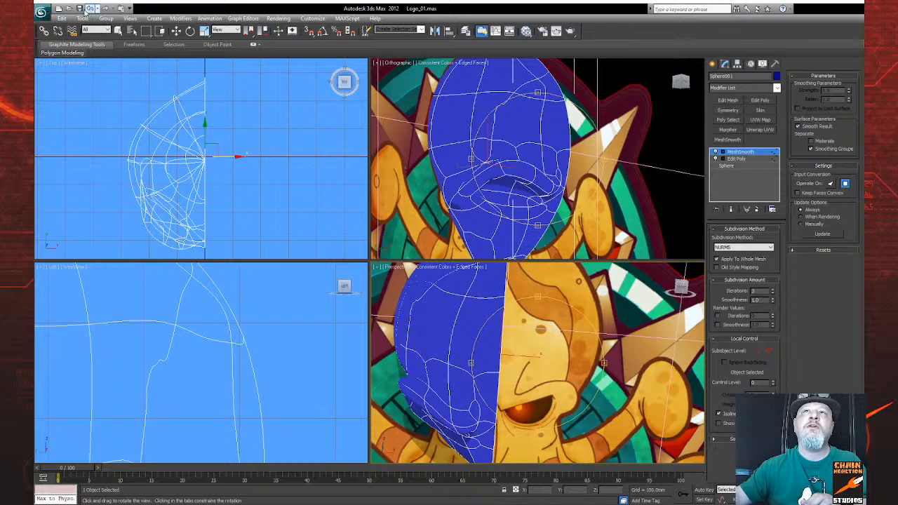
pyautogui.click(80, 9)
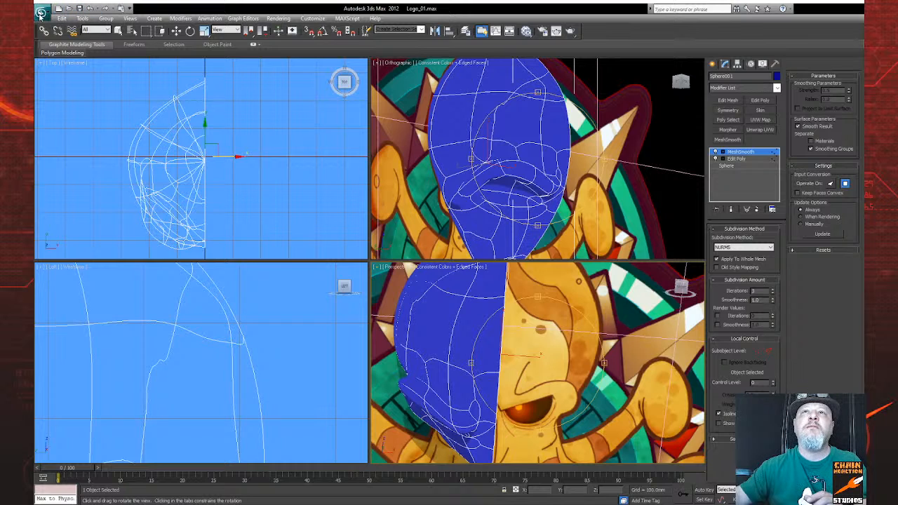
# Step: Remove the MeshSmooth modifier from the half head's stack, leaving Edit Poly on the sphere
pyautogui.moveTo(181, 103); pyautogui.dragTo(275, 111)
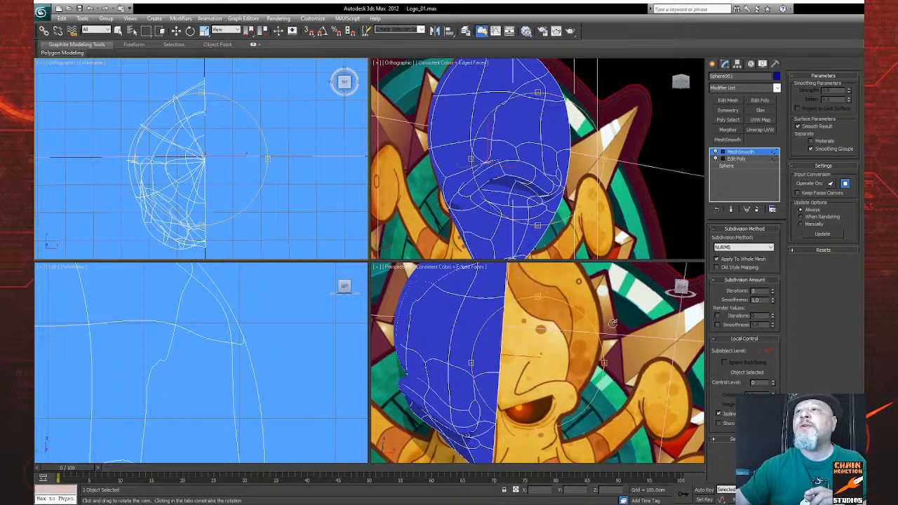
pyautogui.moveTo(543, 364); pyautogui.dragTo(612, 358)
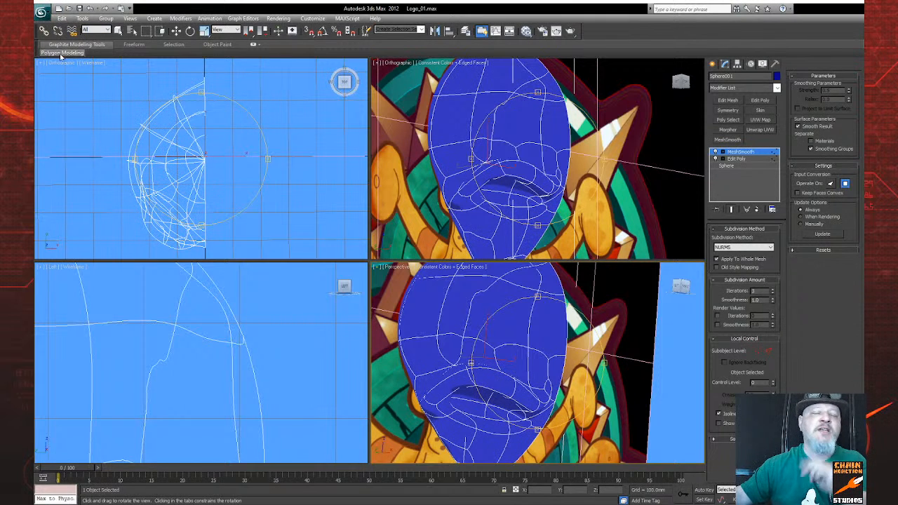
pyautogui.scroll(-3, 552, 336)
pyautogui.scroll(3, 540, 330)
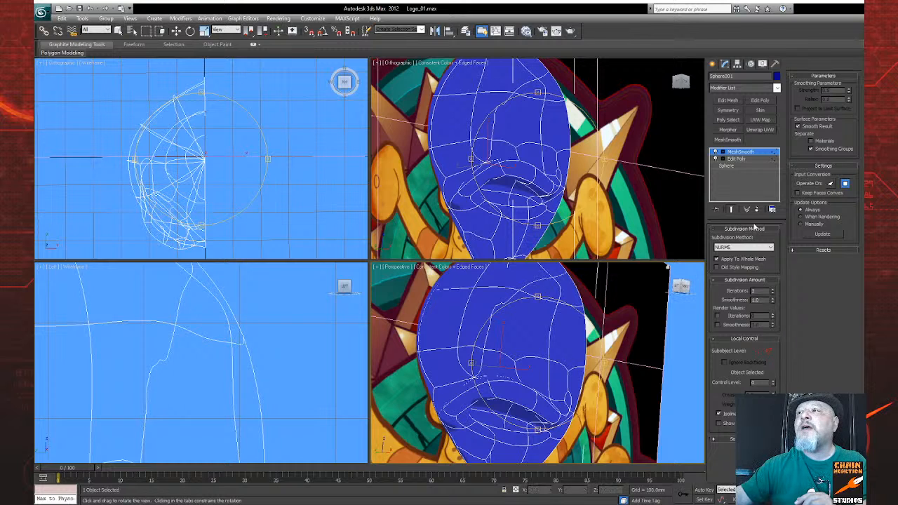
pyautogui.click(757, 210)
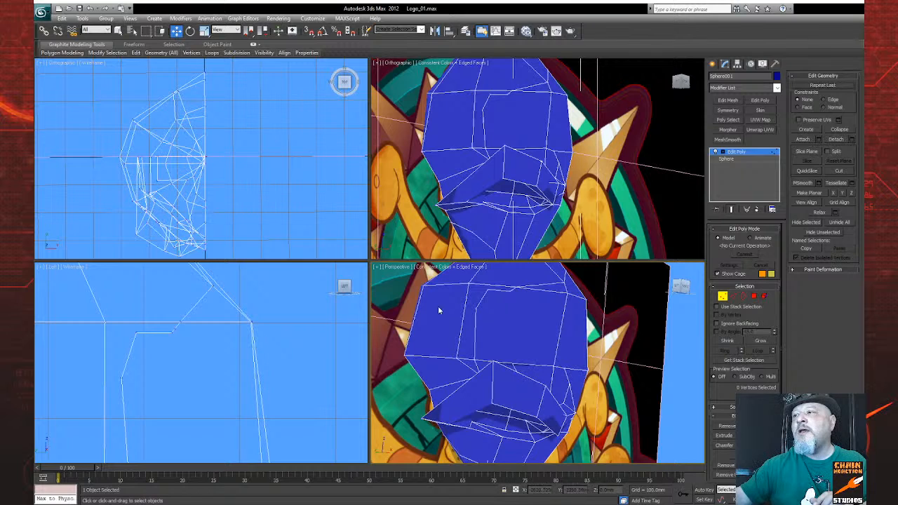
# Step: Target-weld the forehead cut's lower end vertex to the neighbouring vertex on the forehead's lower edge
pyautogui.scroll(2, 468, 249)
pyautogui.scroll(-1, 467, 250)
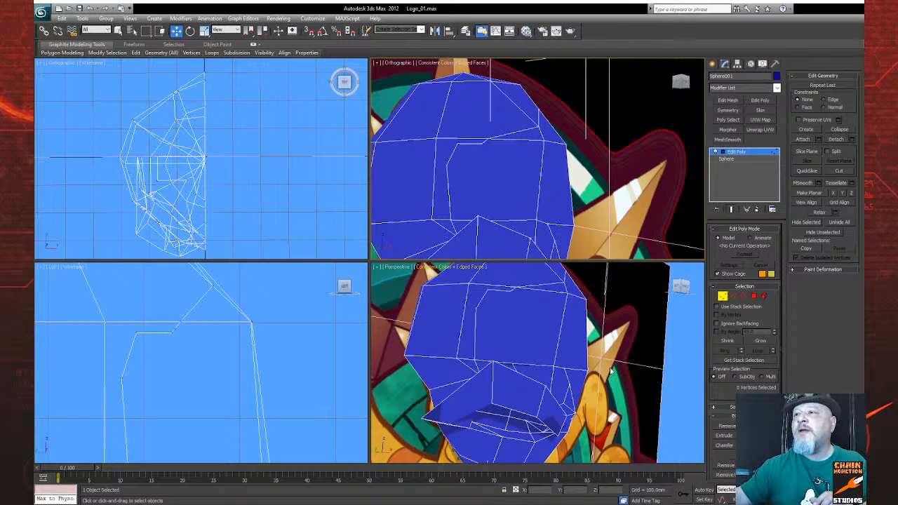
pyautogui.hotkey('alt', 'c')
pyautogui.click(451, 220)
pyautogui.click(433, 220)
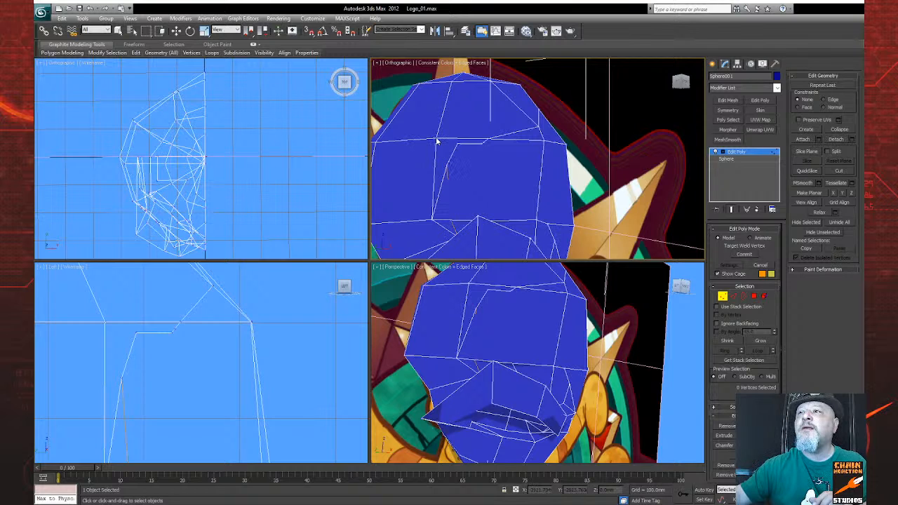
# Step: Target-weld the stray vertex above the forehead's upper edge to the inner corner vertex on that edge
pyautogui.press('q')
pyautogui.click(443, 143)
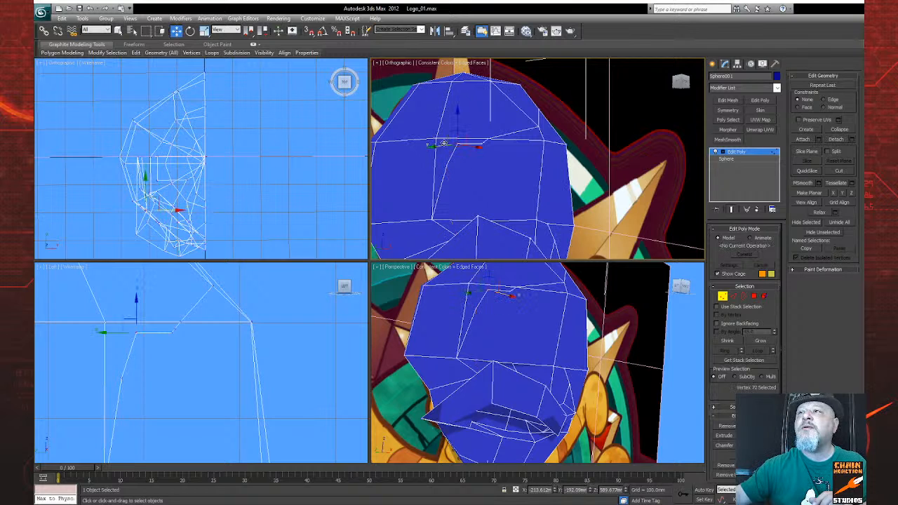
pyautogui.click(436, 138)
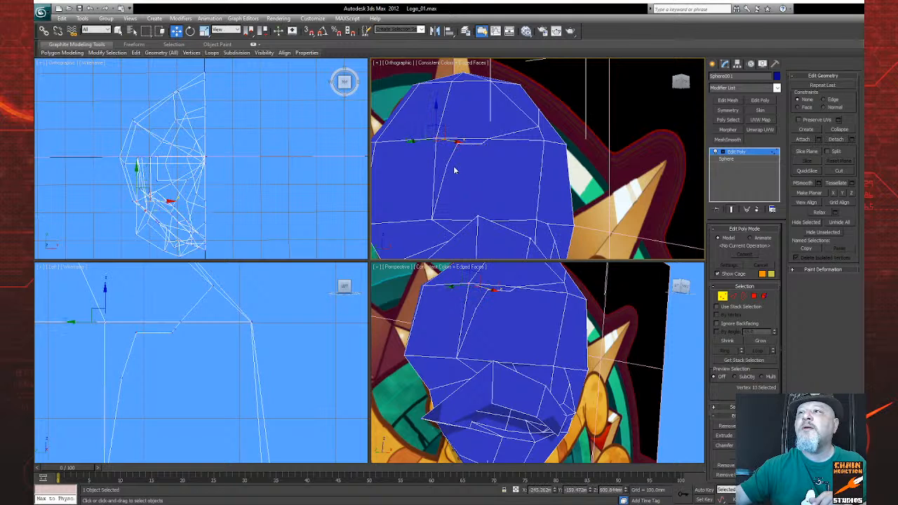
pyautogui.hotkey('alt', 'c')
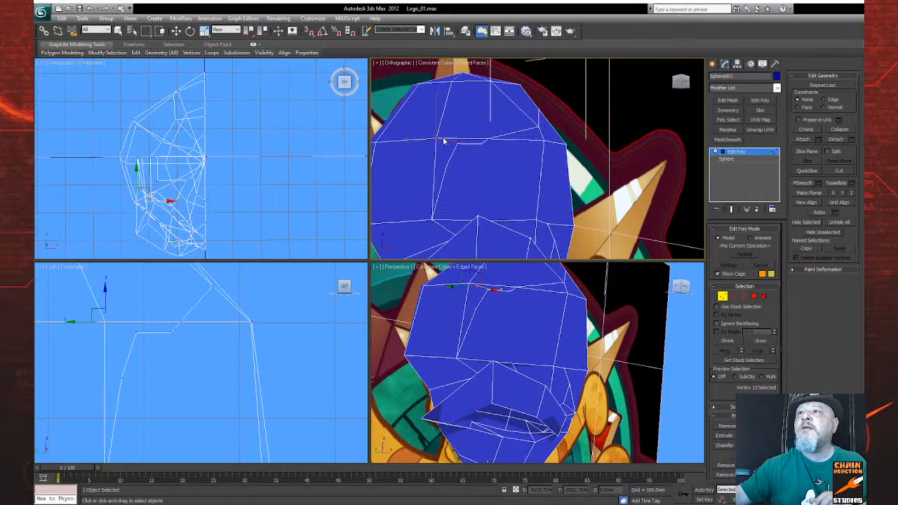
pyautogui.press('w')
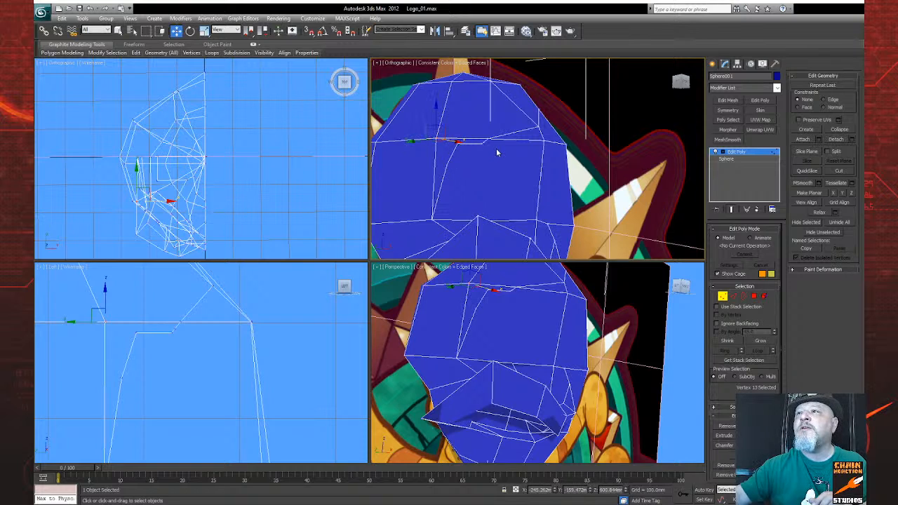
pyautogui.moveTo(489, 140); pyautogui.dragTo(541, 151)
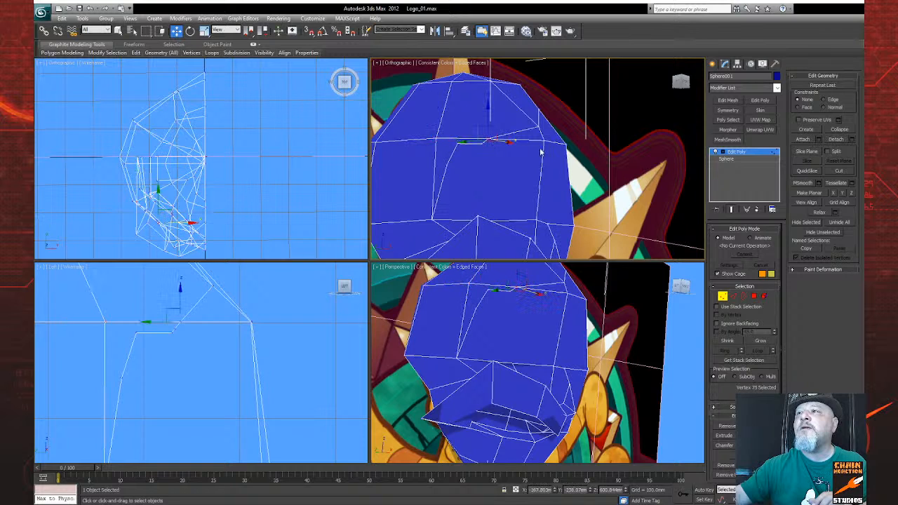
pyautogui.click(545, 143)
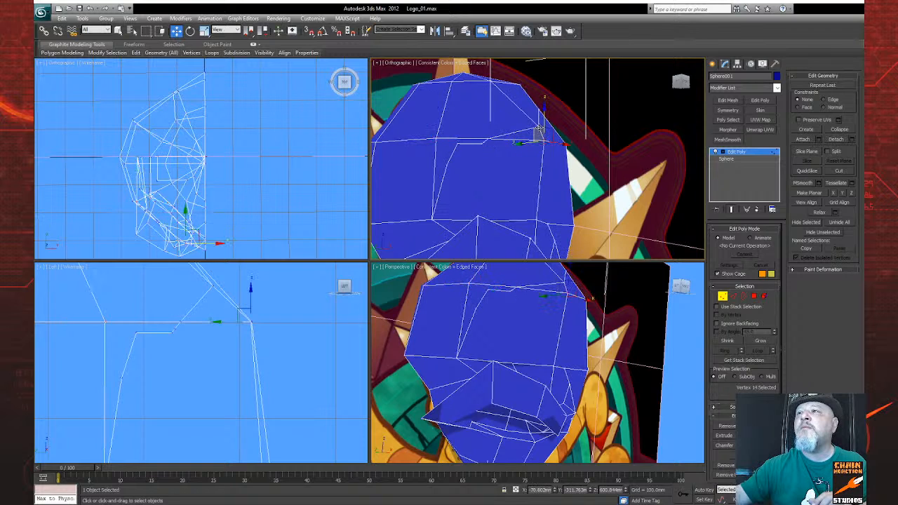
pyautogui.press('q')
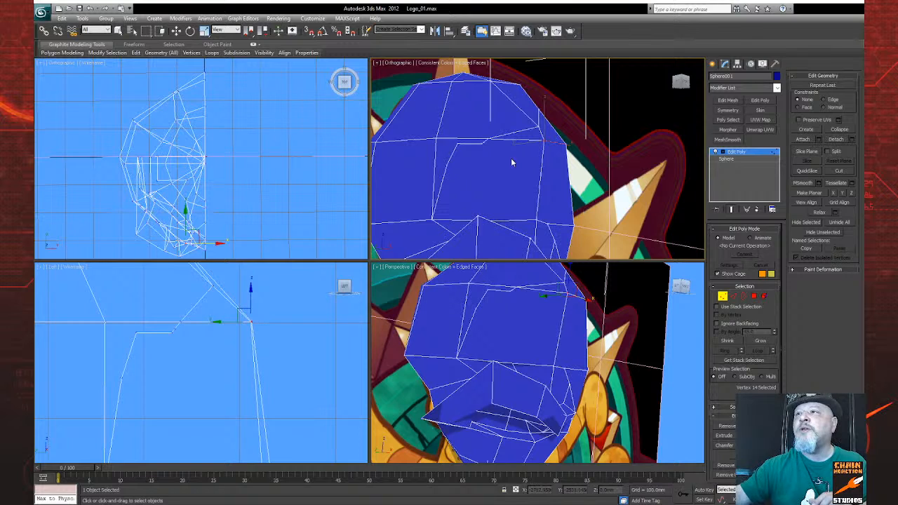
pyautogui.click(544, 139)
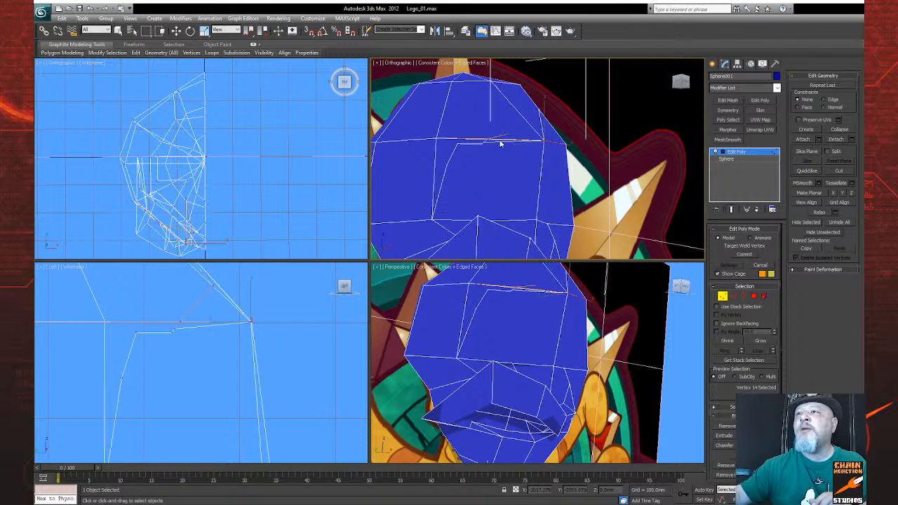
# Step: Delete the uneven forehead polygon and the thin leftover polygons along its borders, leaving a clean four-sided opening
pyautogui.scroll(3, 487, 145)
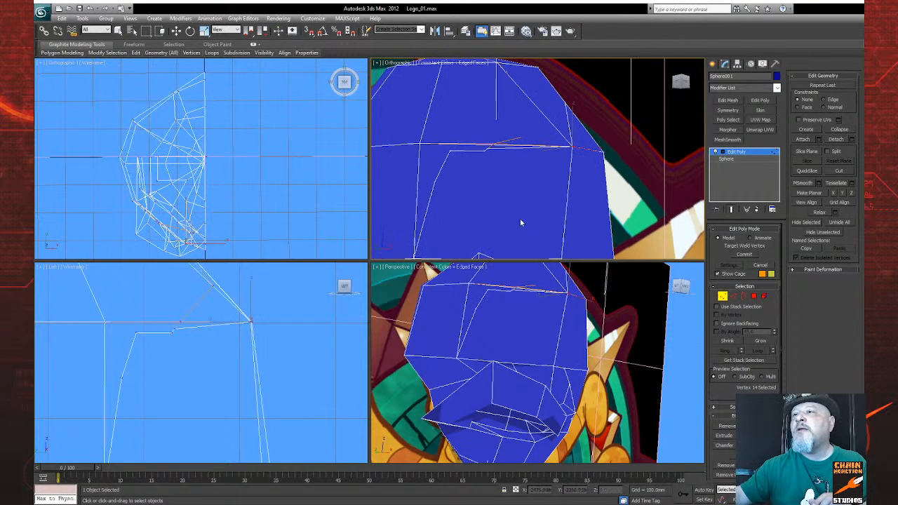
pyautogui.click(755, 297)
pyautogui.click(472, 191)
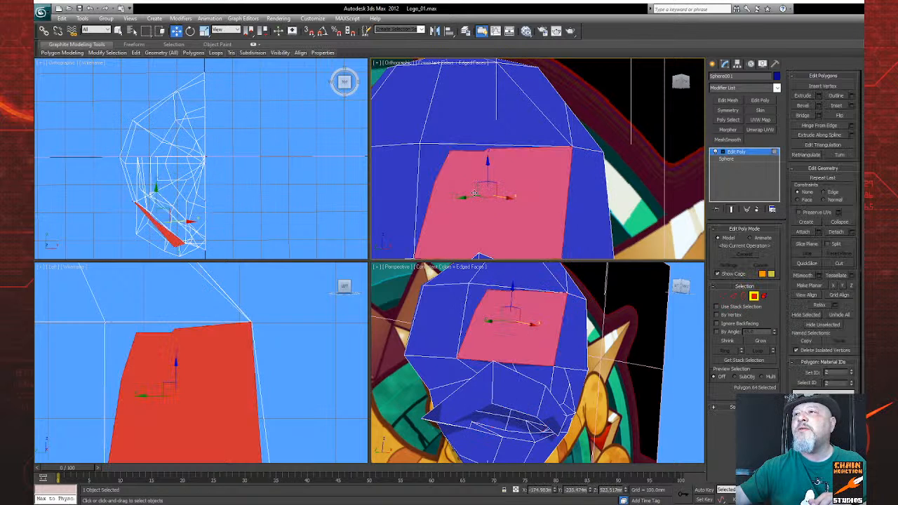
pyautogui.press('Delete')
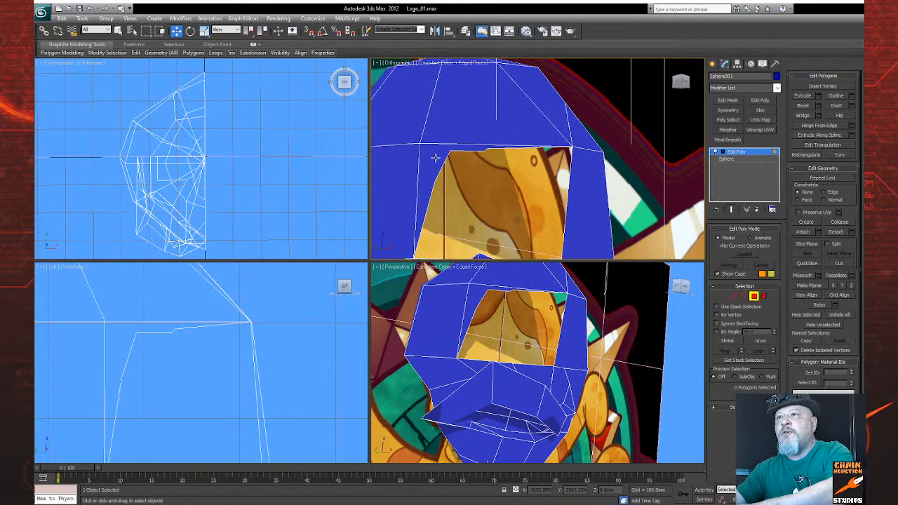
pyautogui.moveTo(489, 200); pyautogui.dragTo(495, 149, button='middle')
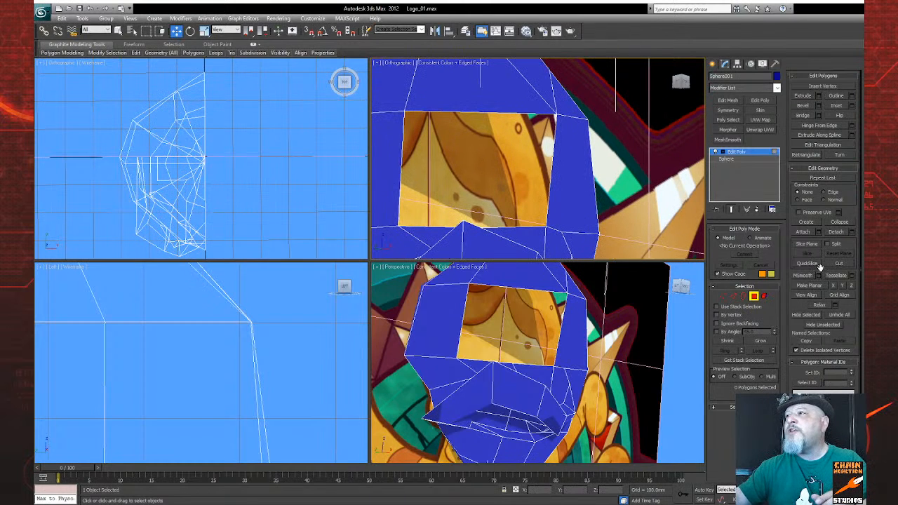
# Step: Try to bridge the two side edges of the forehead opening, and discard the resulting fill
pyautogui.click(803, 115)
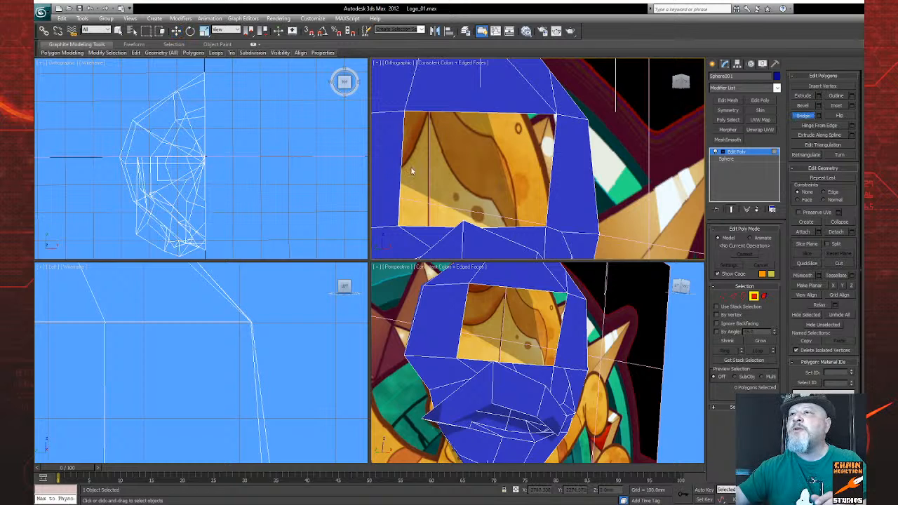
pyautogui.click(735, 295)
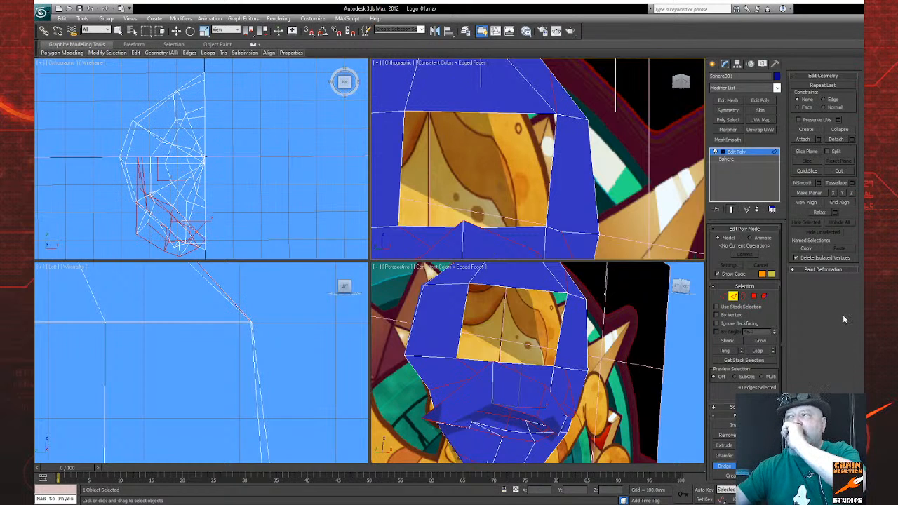
pyautogui.click(400, 183)
pyautogui.click(550, 184)
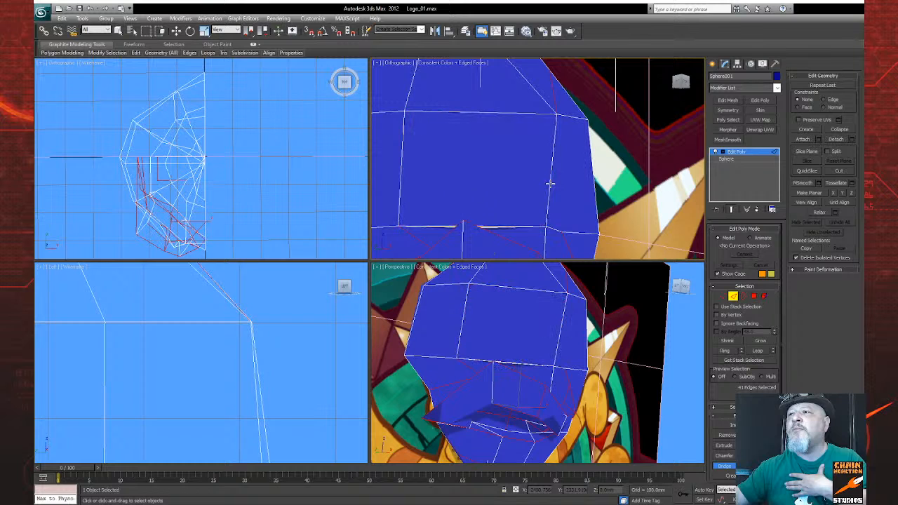
pyautogui.moveTo(546, 192)
pyautogui.keyDown('alt'); pyautogui.mouseDown(button='middle')
pyautogui.moveTo(554, 206)
pyautogui.moveTo(591, 191)
pyautogui.moveTo(552, 203)
pyautogui.mouseUp(button='middle'); pyautogui.keyUp('alt')
pyautogui.press('Delete')
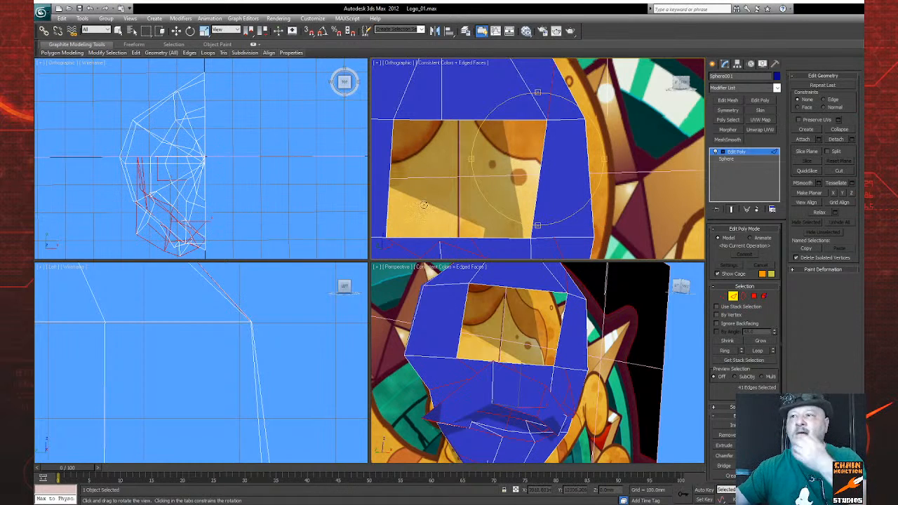
# Step: Bridge the forehead opening's upper edge to its lower edge, and close the remaining triangular gap with another bridge to the side edge
pyautogui.keyDown('alt'); pyautogui.moveTo(546, 194); pyautogui.dragTo(570, 212, button='middle'); pyautogui.keyUp('alt')
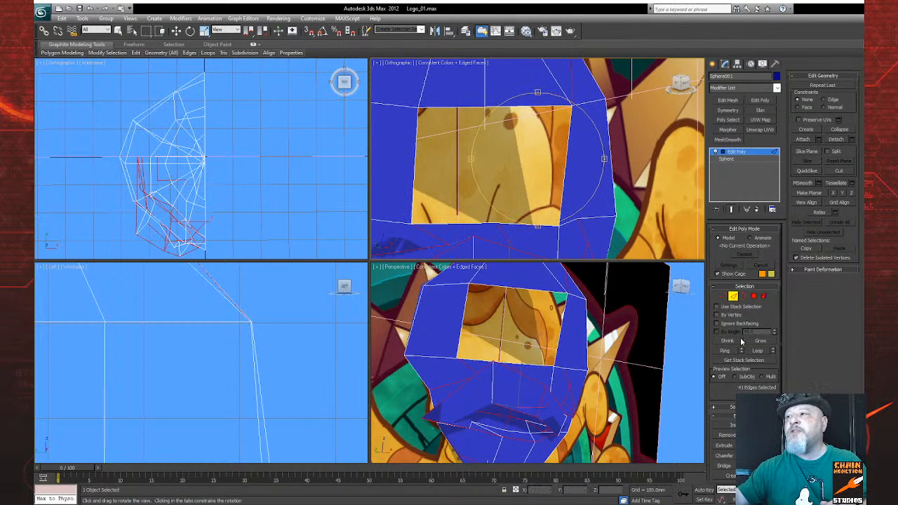
pyautogui.rightClick(475, 228)
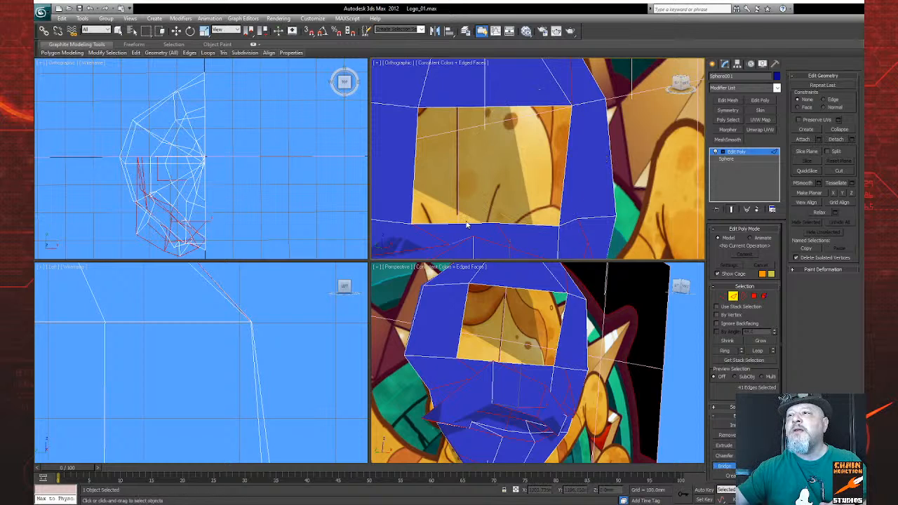
pyautogui.click(457, 106)
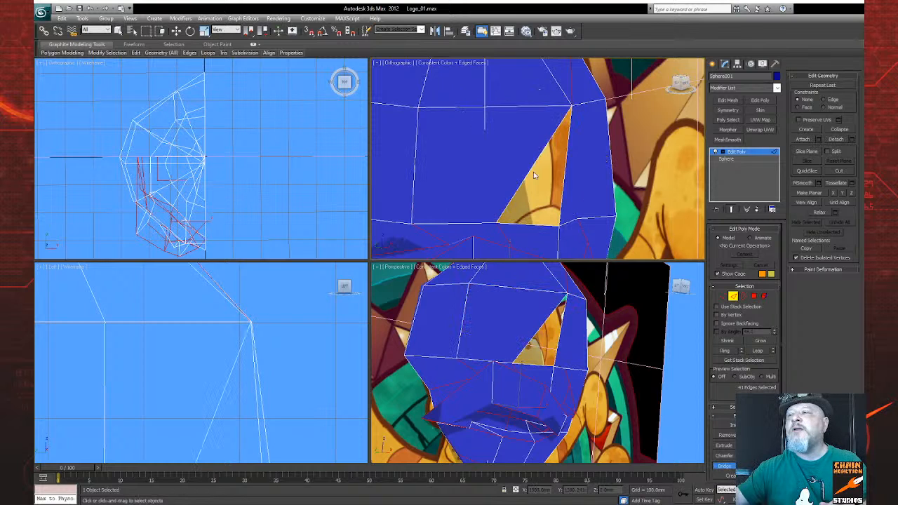
pyautogui.click(564, 187)
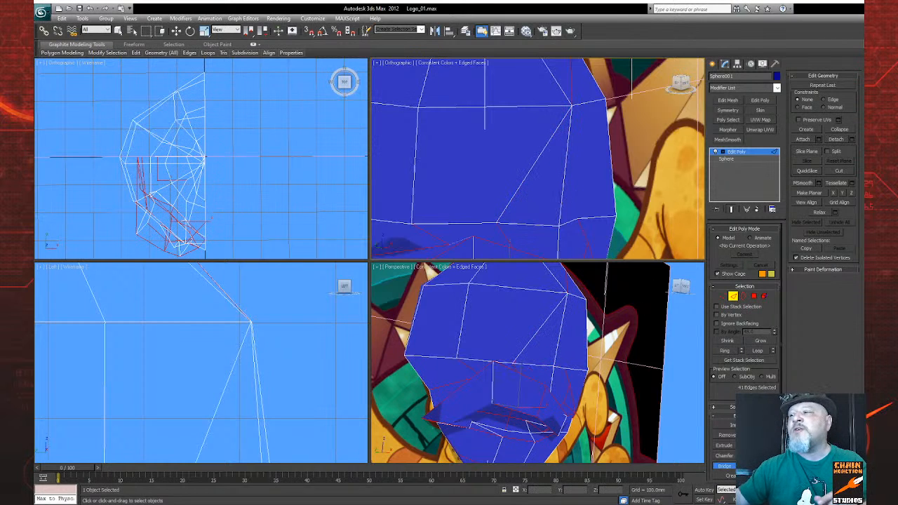
# Step: Examine the patched forehead on the whole head from the front, and clear the edge selection
pyautogui.hotkey('ctrl', 'r')
pyautogui.moveTo(527, 174)
pyautogui.mouseDown()
pyautogui.moveTo(535, 144)
pyautogui.moveTo(529, 158)
pyautogui.mouseUp()
pyautogui.scroll(-3, 529, 158)
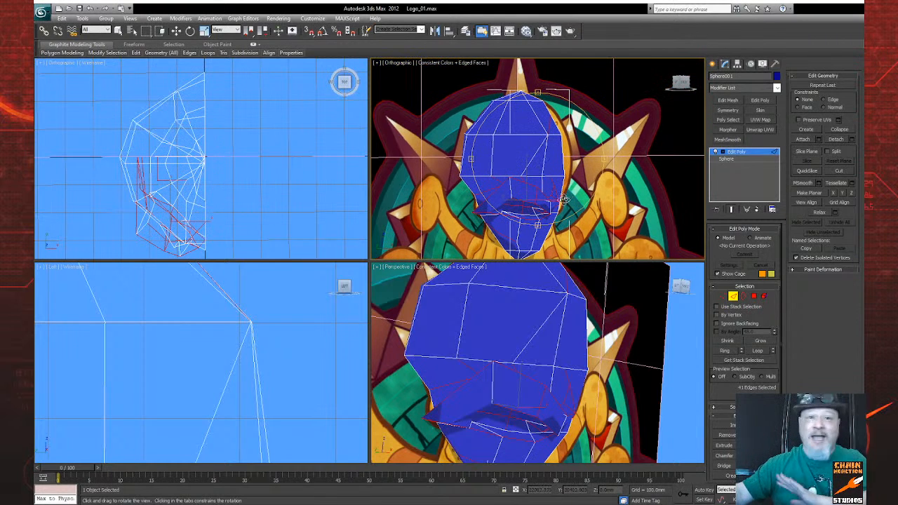
pyautogui.scroll(-3, 531, 197)
pyautogui.moveTo(540, 193); pyautogui.dragTo(540, 197, button='middle')
pyautogui.scroll(3, 541, 198)
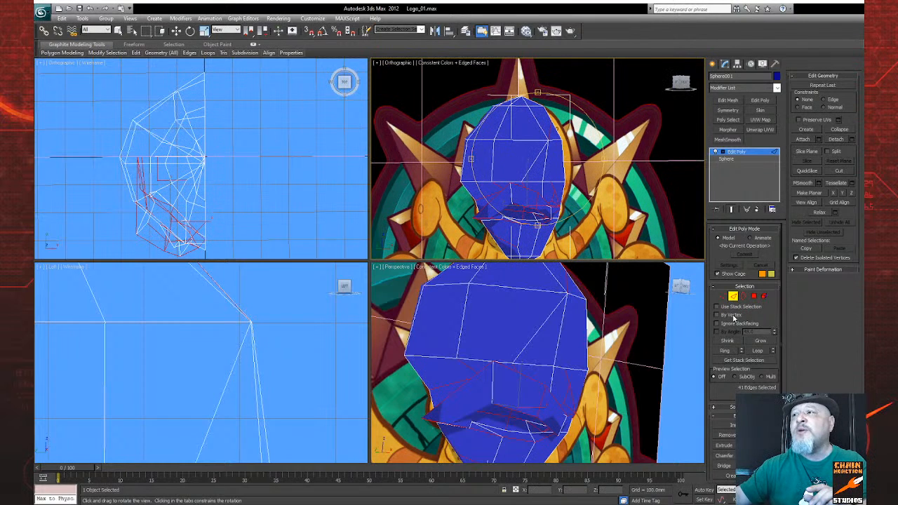
pyautogui.rightClick(678, 360)
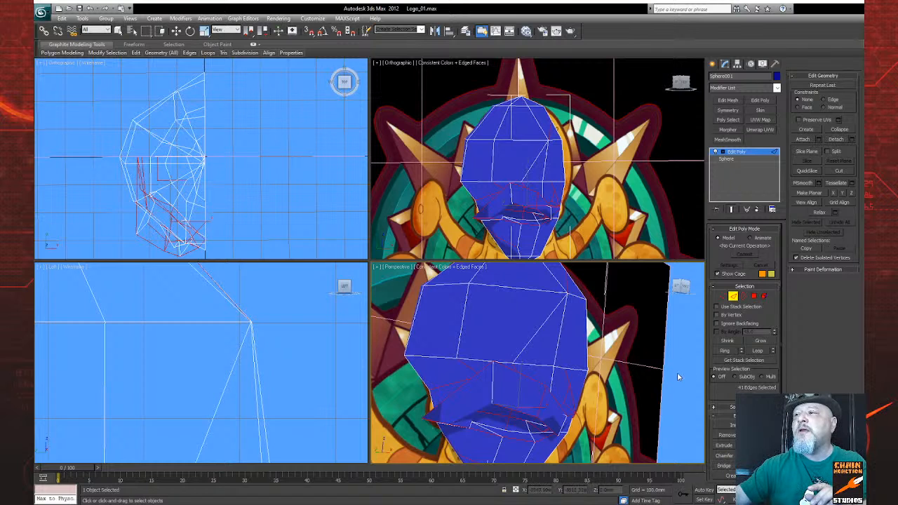
pyautogui.click(245, 150)
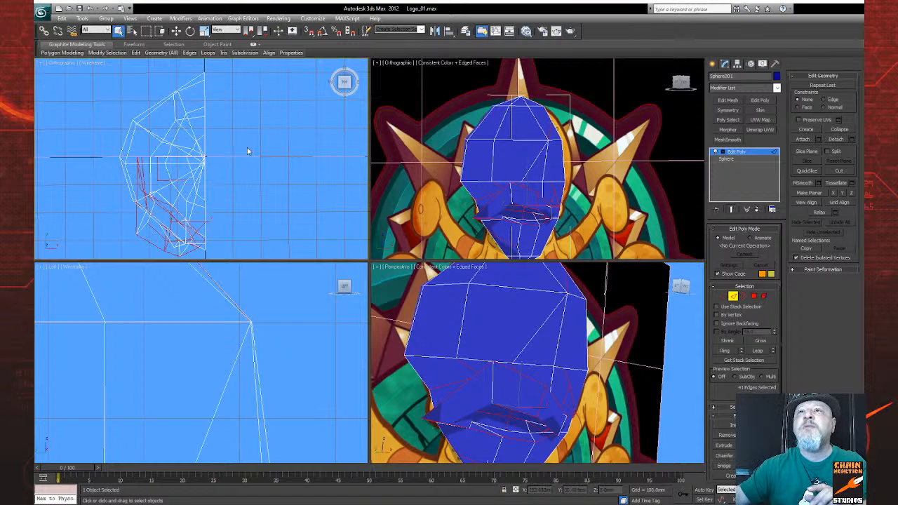
pyautogui.hotkey('ctrl', 'r')
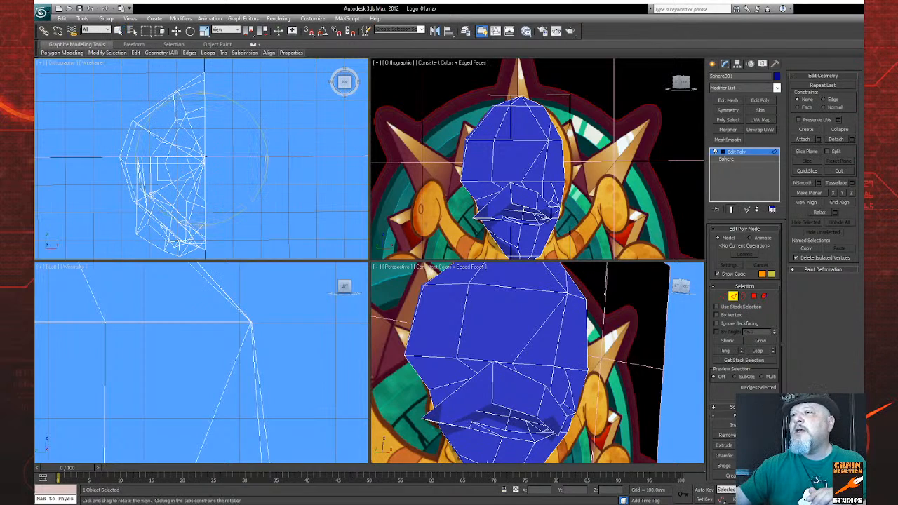
# Step: Slide the brow's lower vertex outward along its edge toward the side of the head, using the Edge constraint
pyautogui.moveTo(529, 232); pyautogui.dragTo(523, 178)
pyautogui.rightClick(666, 276)
pyautogui.click(725, 297)
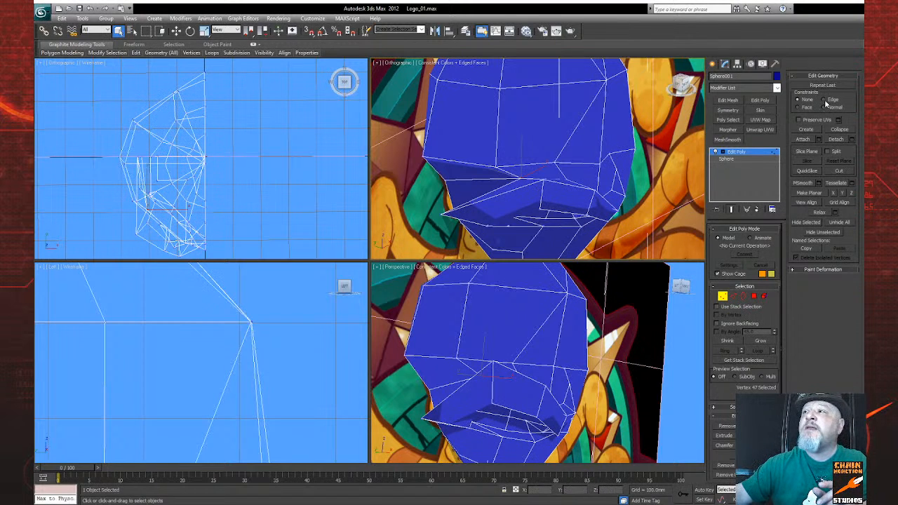
pyautogui.click(176, 31)
pyautogui.moveTo(508, 174); pyautogui.dragTo(467, 170)
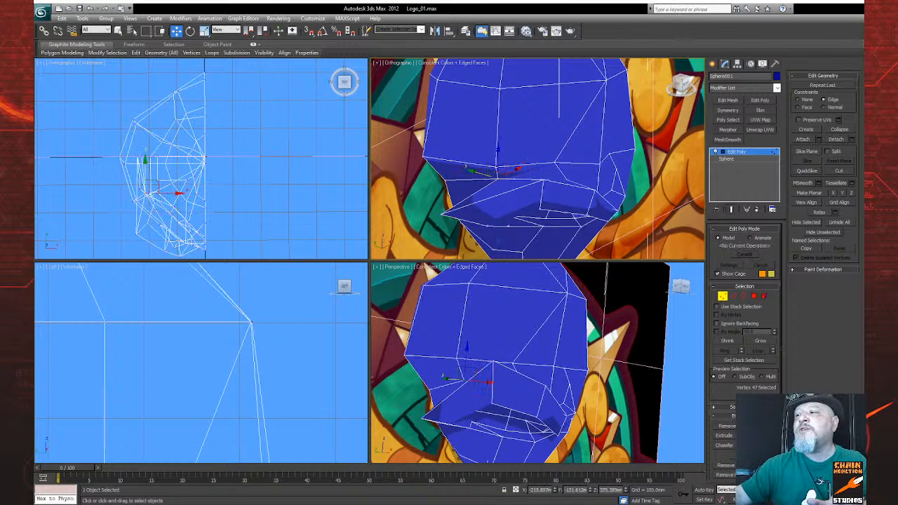
# Step: Set constraints to None and push the inner eye-socket vertex about 58 mm back into the head
pyautogui.moveTo(533, 188)
pyautogui.keyDown('alt'); pyautogui.mouseDown(button='middle')
pyautogui.moveTo(491, 186)
pyautogui.moveTo(520, 177)
pyautogui.moveTo(510, 155)
pyautogui.moveTo(495, 185)
pyautogui.moveTo(531, 199)
pyautogui.moveTo(546, 178)
pyautogui.moveTo(520, 185)
pyautogui.mouseUp(button='middle'); pyautogui.keyUp('alt')
pyautogui.press('w')
pyautogui.moveTo(518, 187); pyautogui.dragTo(517, 186)
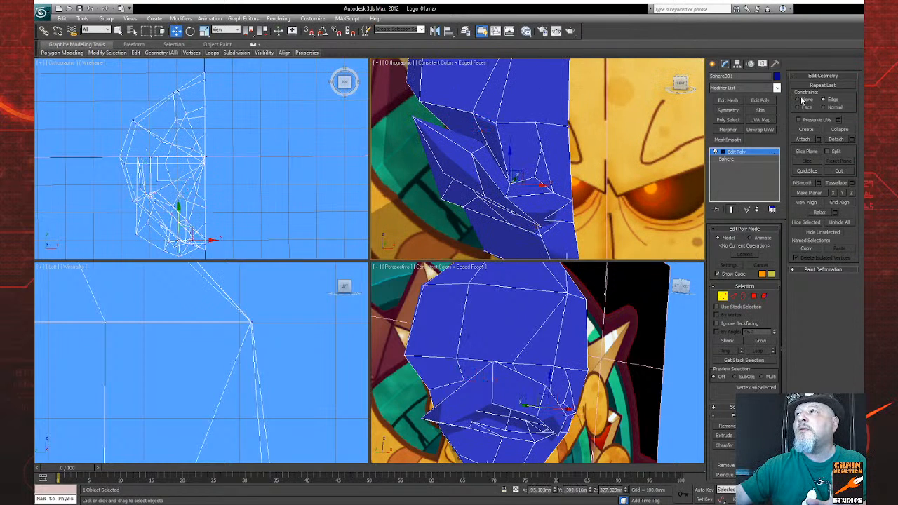
pyautogui.moveTo(517, 179); pyautogui.dragTo(534, 176)
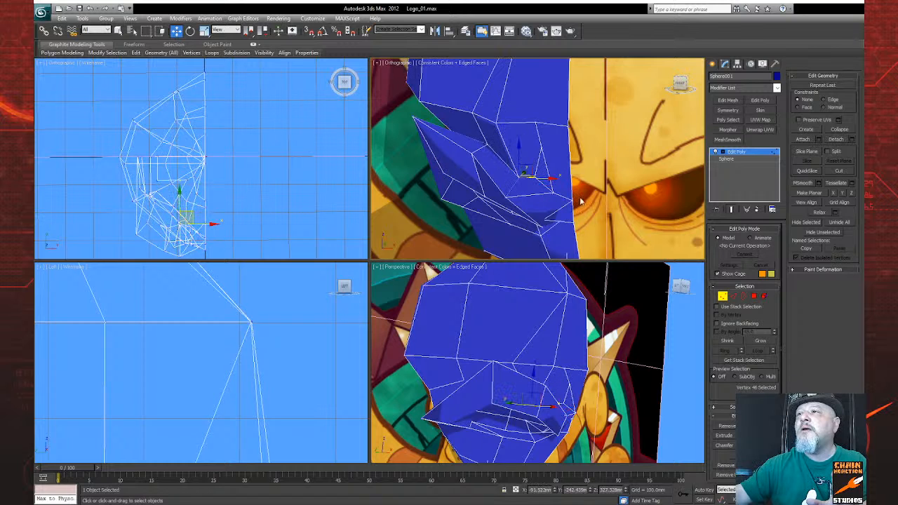
pyautogui.keyDown('alt'); pyautogui.moveTo(555, 165); pyautogui.dragTo(577, 197, button='middle'); pyautogui.keyUp('alt')
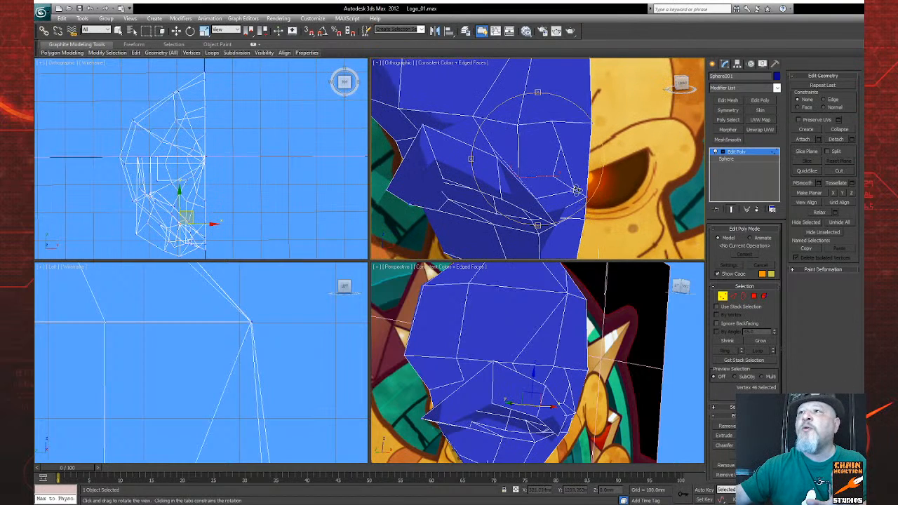
# Step: Turn the diagonal edge just below the inner brow so it runs across the polygons the other way
pyautogui.click(555, 140)
pyautogui.keyDown('alt'); pyautogui.moveTo(485, 195); pyautogui.dragTo(542, 162, button='middle'); pyautogui.keyUp('alt')
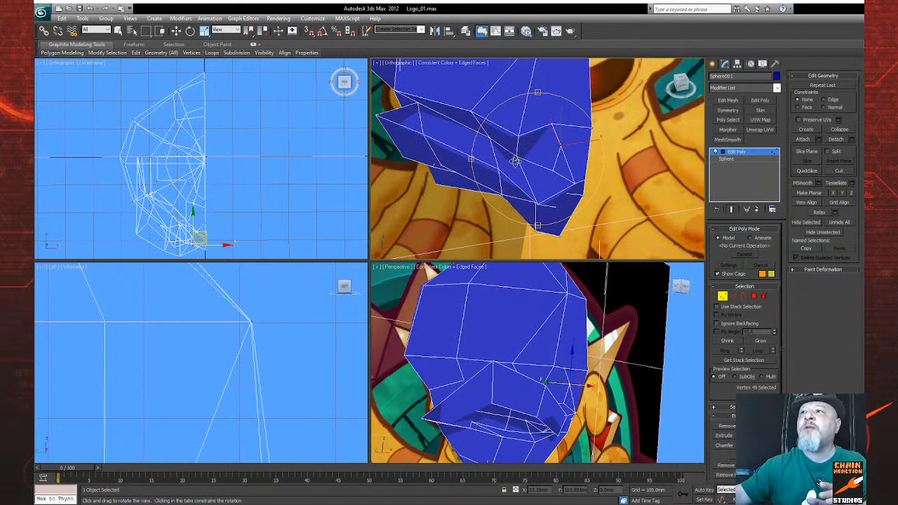
pyautogui.click(733, 296)
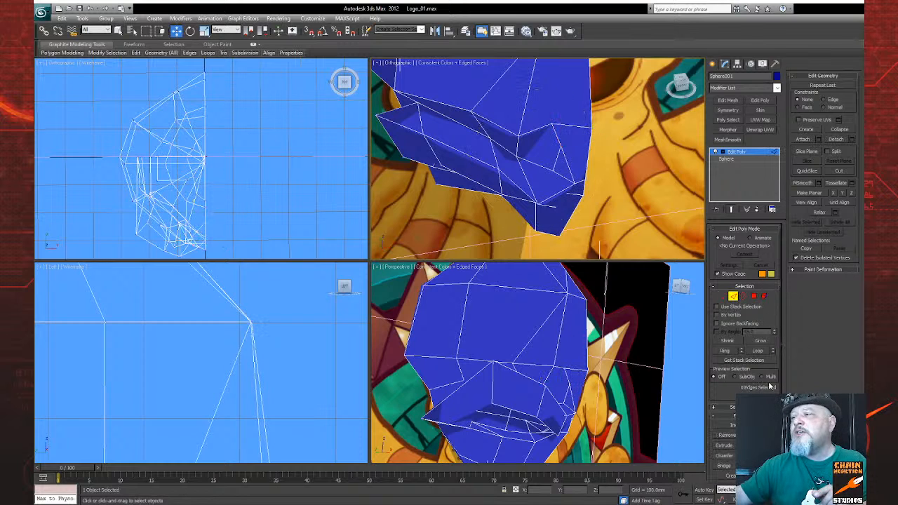
pyautogui.scroll(-1, 775, 380)
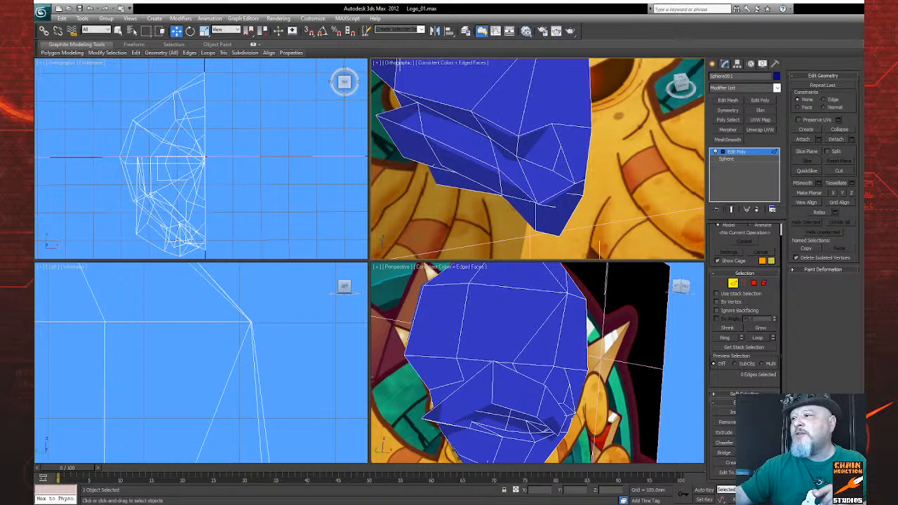
pyautogui.click(532, 143)
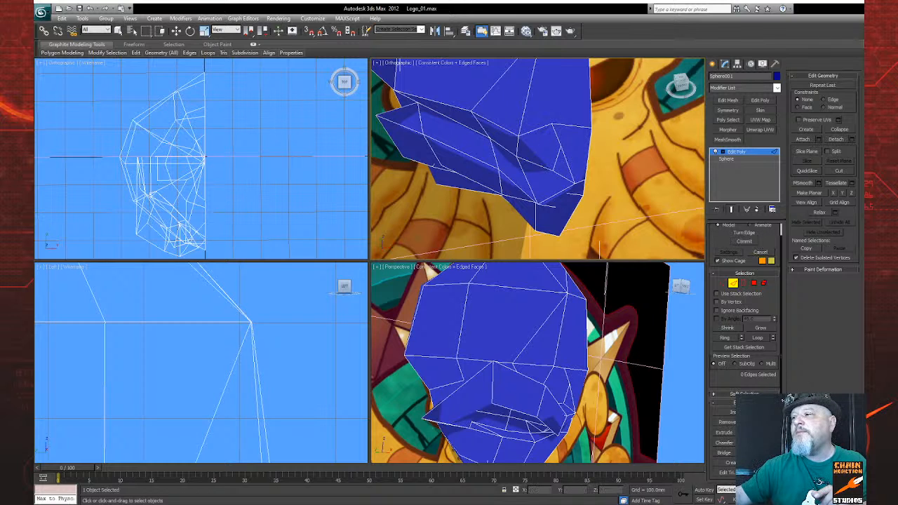
pyautogui.keyDown('alt'); pyautogui.moveTo(511, 162); pyautogui.dragTo(552, 190, button='middle'); pyautogui.keyUp('alt')
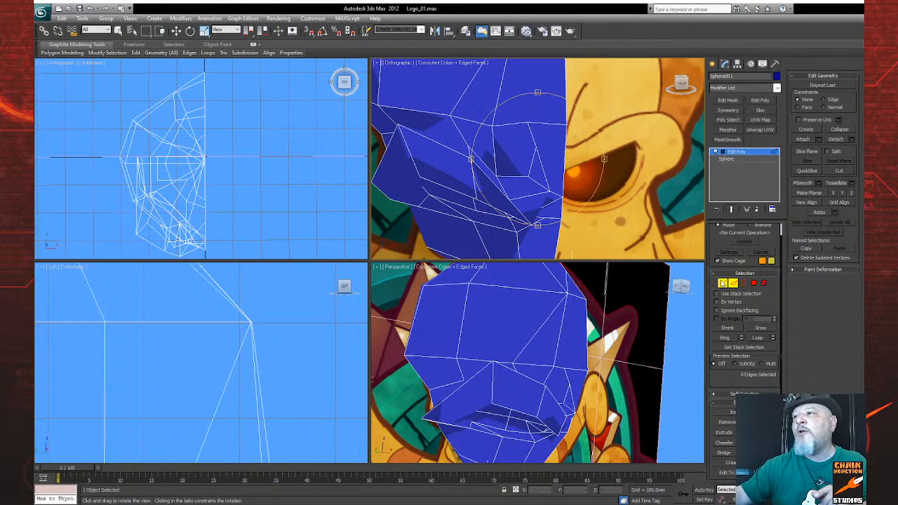
# Step: Target-weld the loose vertex at the inner end of the brow onto the vertex directly above it
pyautogui.click(723, 283)
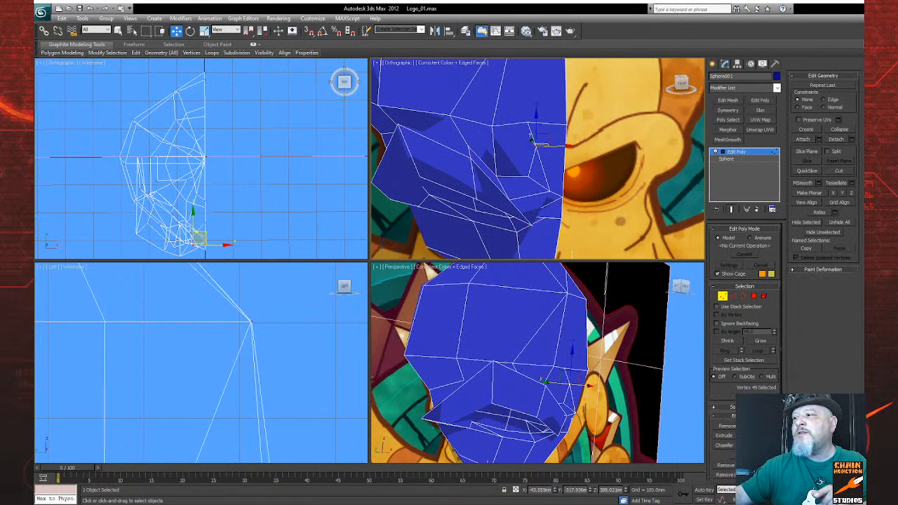
pyautogui.click(760, 446)
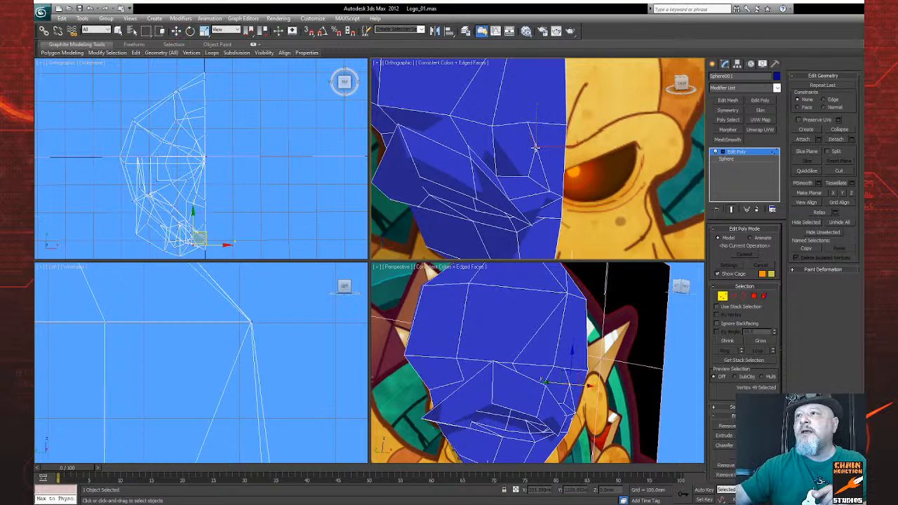
pyautogui.click(528, 121)
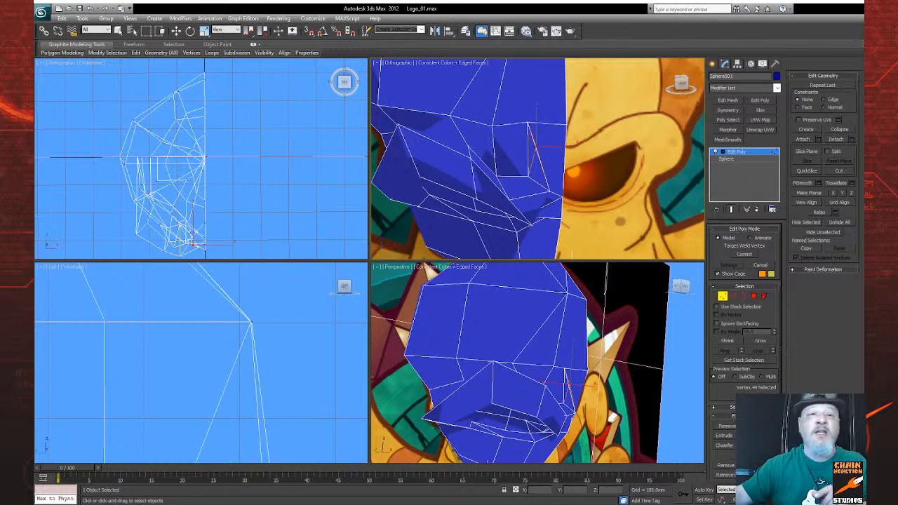
pyautogui.click(847, 500)
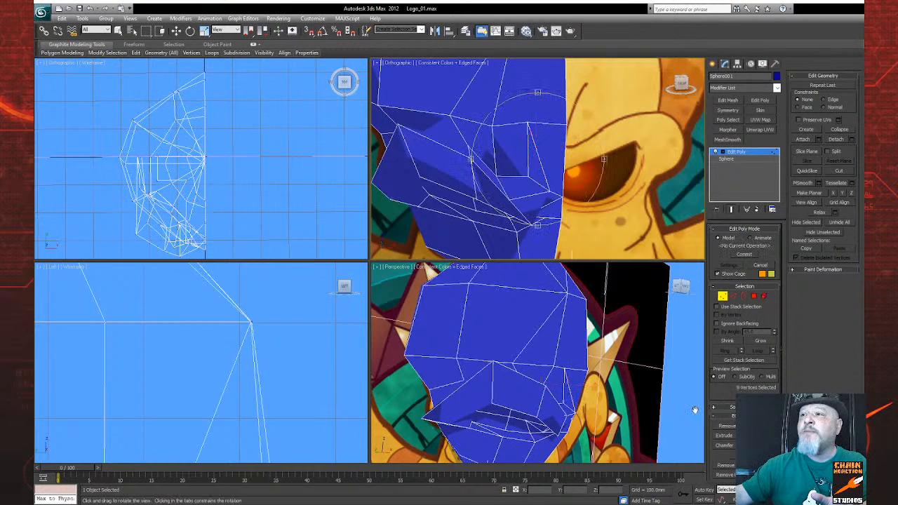
# Step: Raise the inner eye-socket corner vertex toward the brow and shift it about 12 mm outward, away from the head's centre line
pyautogui.moveTo(523, 198)
pyautogui.mouseDown()
pyautogui.moveTo(532, 206)
pyautogui.moveTo(516, 192)
pyautogui.mouseUp()
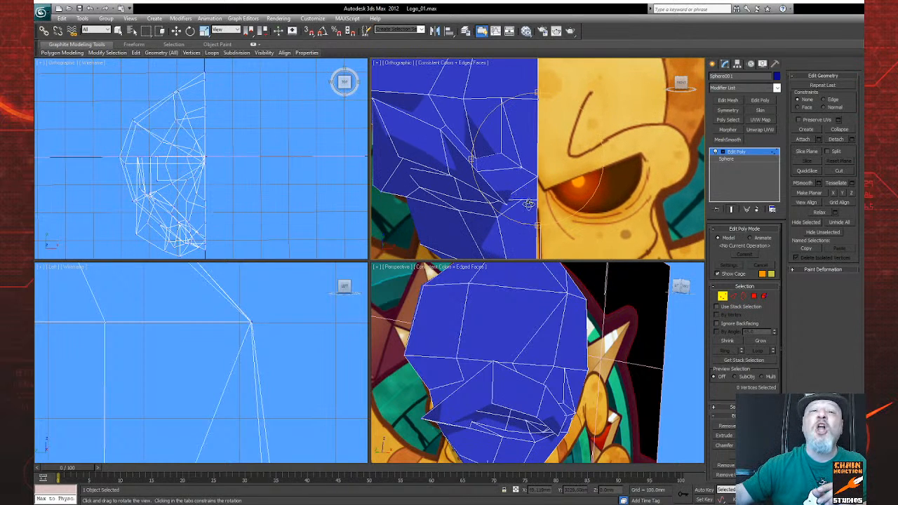
pyautogui.moveTo(506, 203); pyautogui.dragTo(546, 194)
pyautogui.click(723, 295)
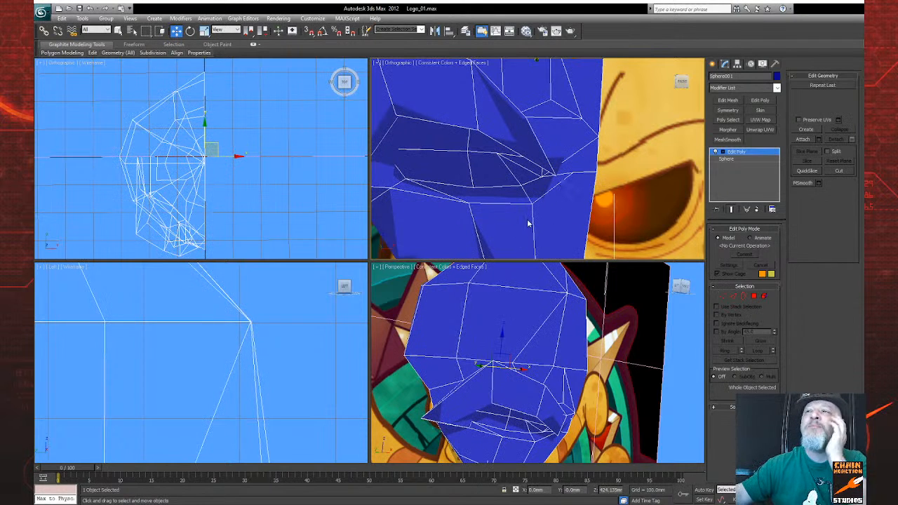
pyautogui.moveTo(539, 210); pyautogui.dragTo(417, 215, button='middle')
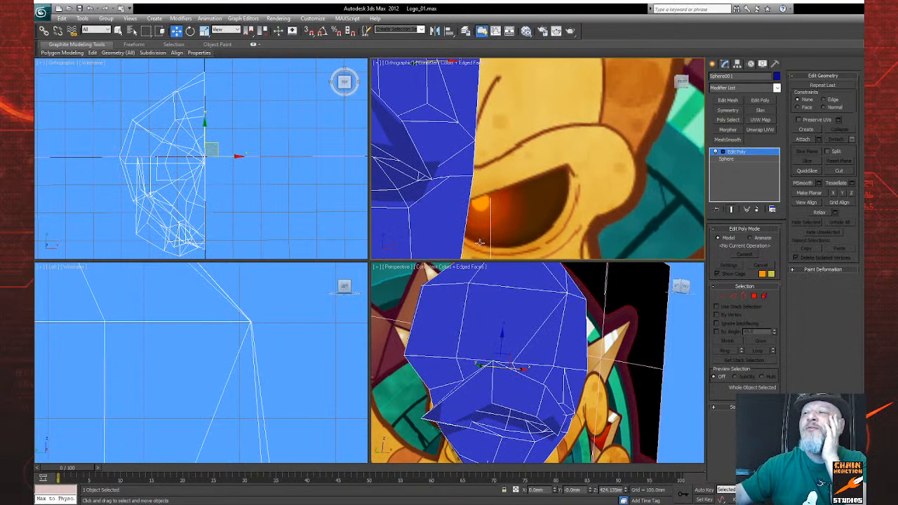
pyautogui.click(724, 296)
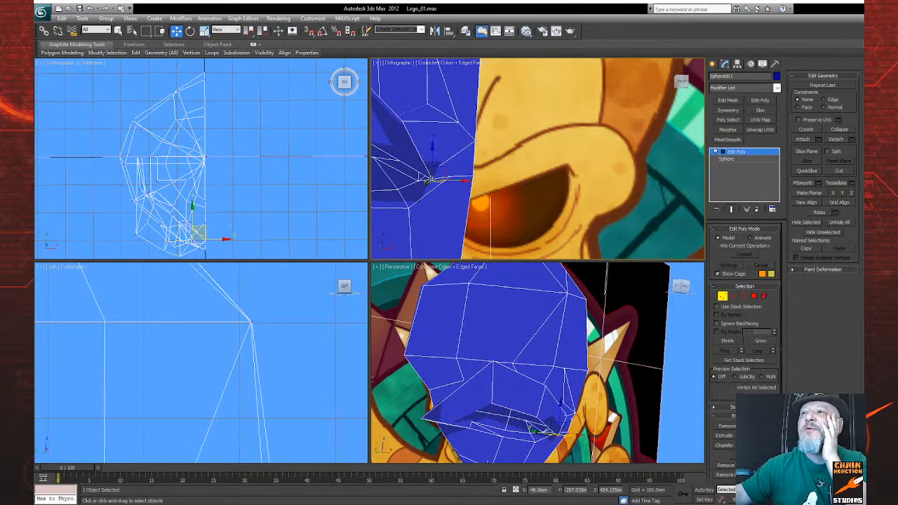
pyautogui.moveTo(434, 150); pyautogui.dragTo(435, 112)
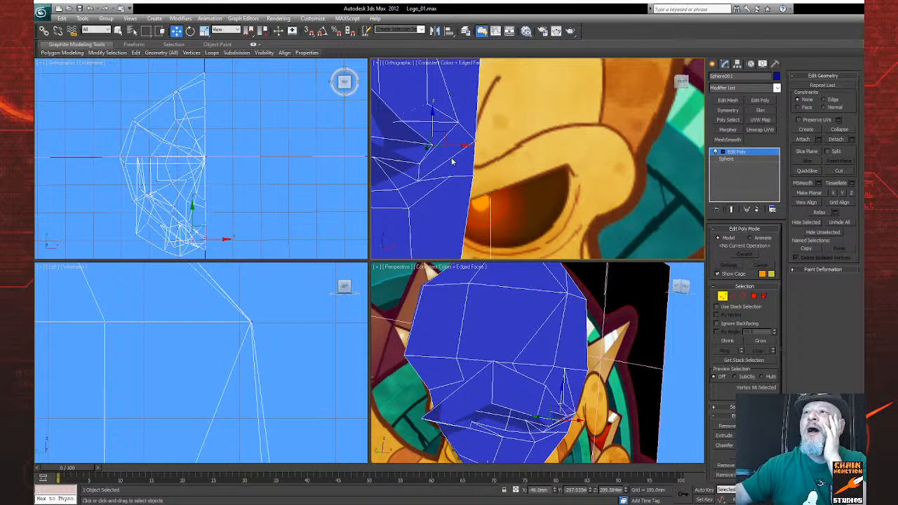
pyautogui.moveTo(453, 146); pyautogui.dragTo(433, 144)
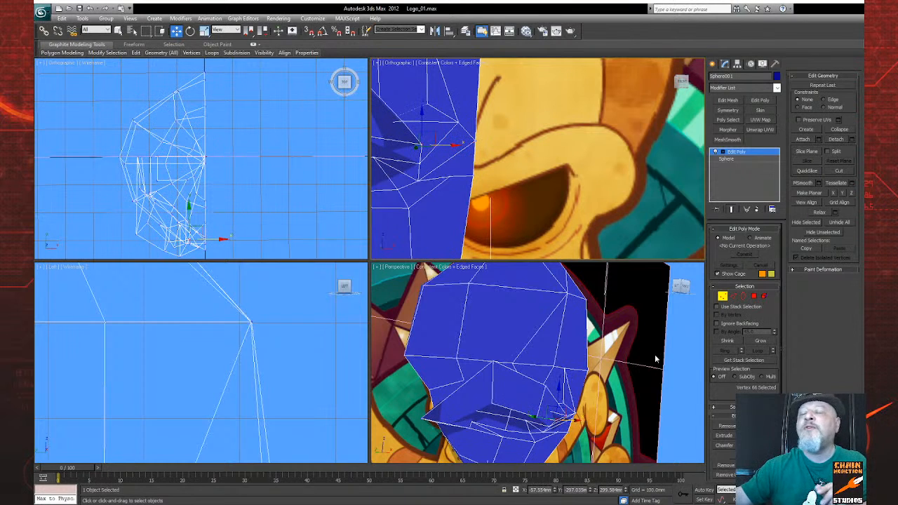
# Step: Examine the reshaped brow and inner eye socket from the front, top, side and perspective views
pyautogui.hotkey('ctrl', 'r')
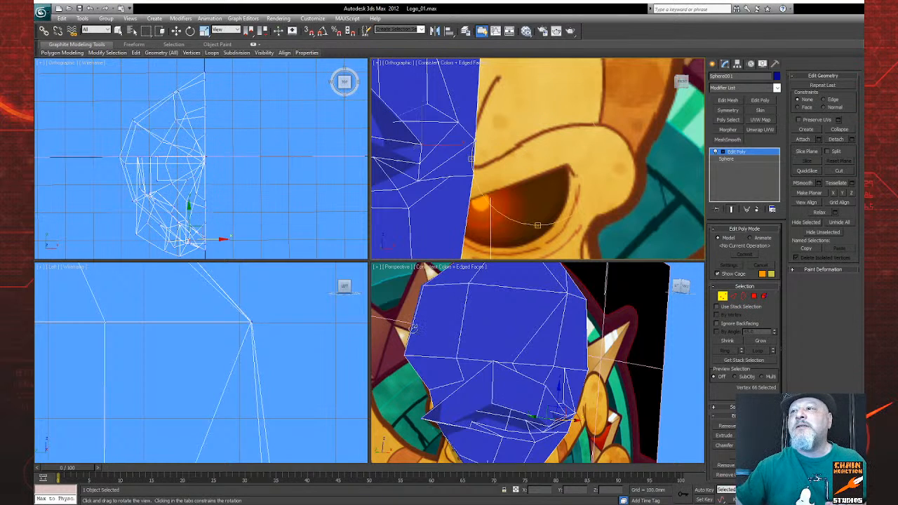
pyautogui.moveTo(233, 182); pyautogui.dragTo(227, 183, button='middle')
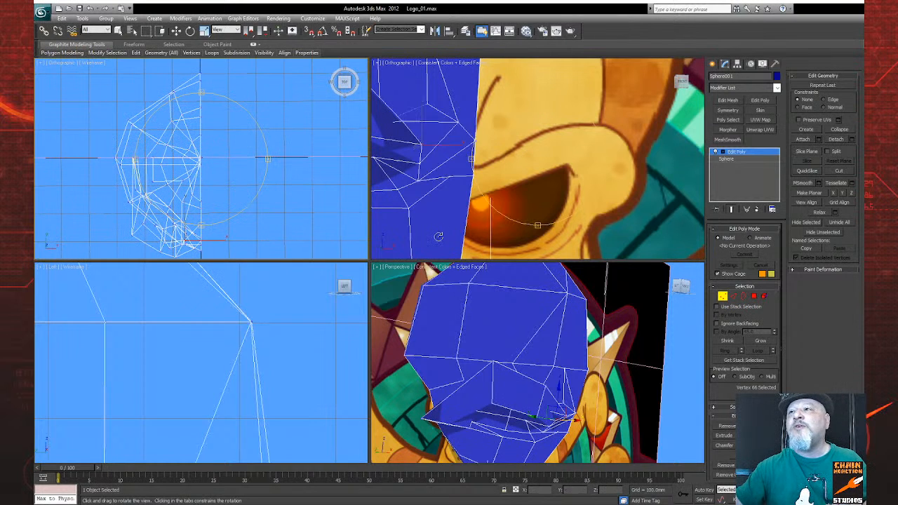
pyautogui.moveTo(441, 236); pyautogui.dragTo(422, 241, button='middle')
pyautogui.moveTo(423, 266); pyautogui.dragTo(436, 247, button='middle')
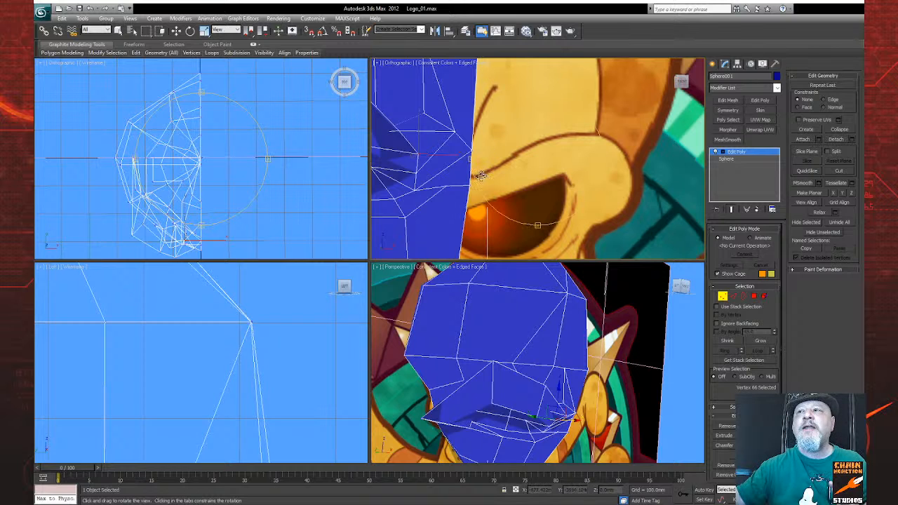
pyautogui.moveTo(412, 207); pyautogui.dragTo(425, 239, button='middle')
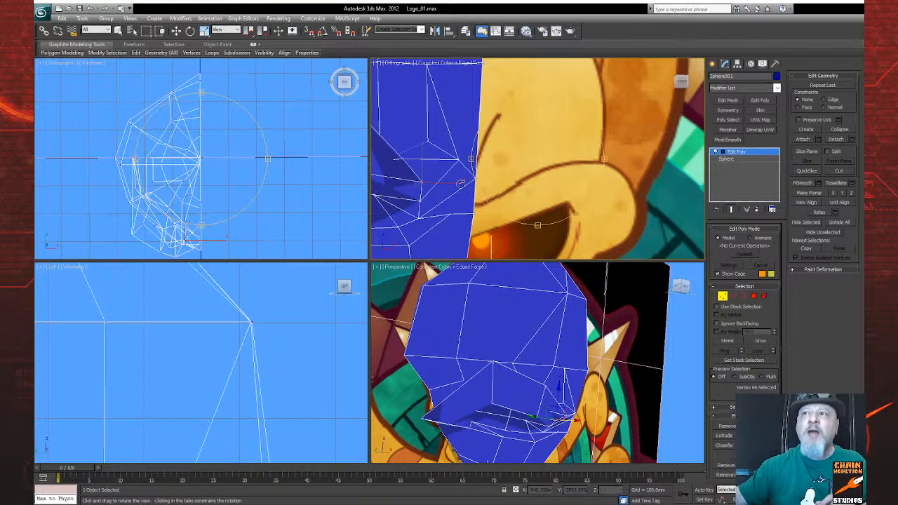
pyautogui.moveTo(432, 220)
pyautogui.mouseDown(button='middle')
pyautogui.moveTo(379, 233)
pyautogui.moveTo(441, 209)
pyautogui.mouseUp(button='middle')
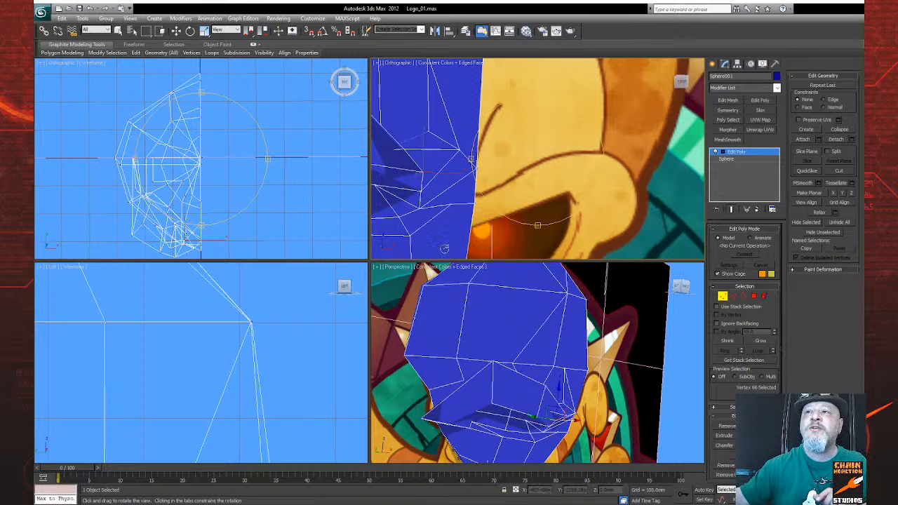
pyautogui.moveTo(102, 388); pyautogui.dragTo(196, 203)
pyautogui.moveTo(234, 357); pyautogui.dragTo(176, 290)
pyautogui.moveTo(176, 290); pyautogui.dragTo(173, 292, button='middle')
pyautogui.scroll(-3, 480, 368)
pyautogui.moveTo(480, 368); pyautogui.dragTo(443, 342, button='middle')
pyautogui.moveTo(443, 342); pyautogui.dragTo(498, 287)
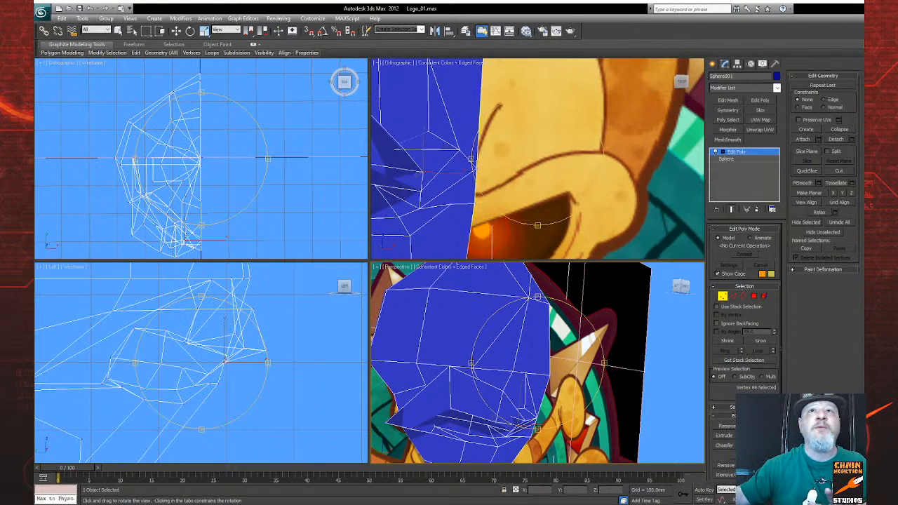
# Step: Save the logo scene and close the program
pyautogui.click(80, 12)
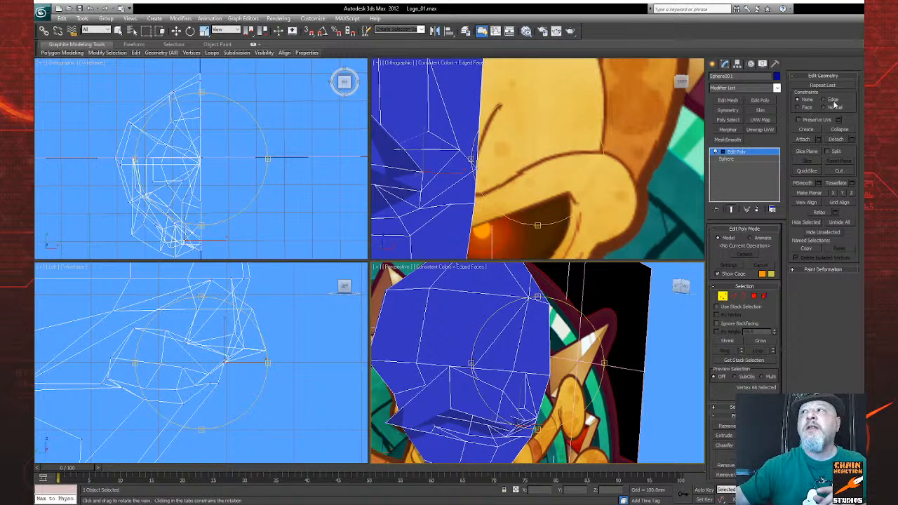
pyautogui.click(855, 11)
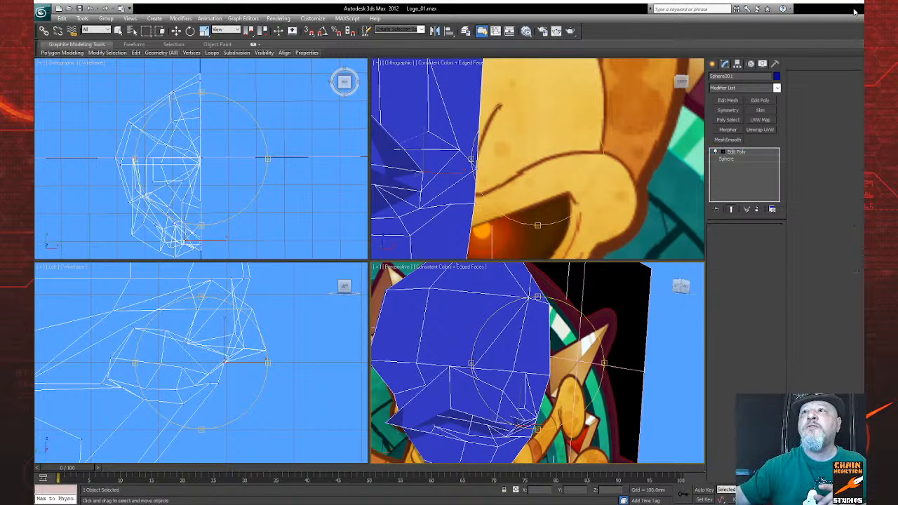
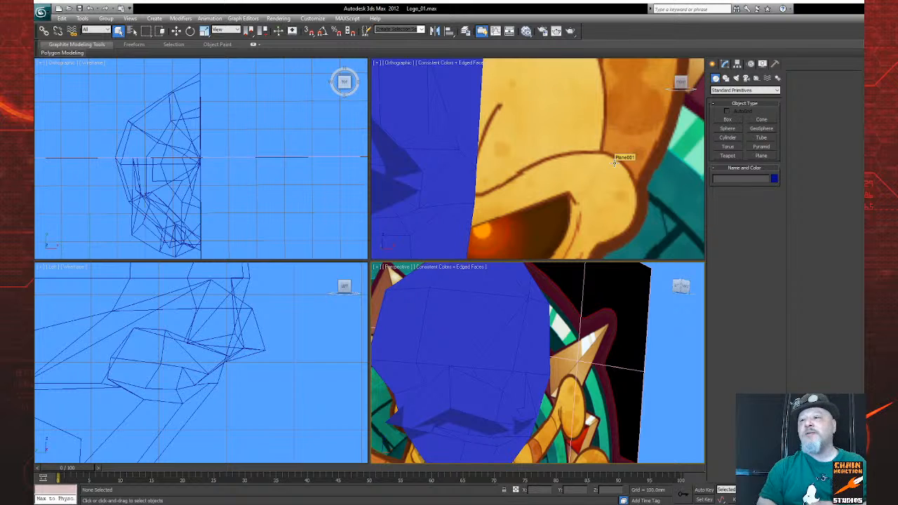
# Step: Select the half octopus head and open its Edit Poly modifier for vertex editing
pyautogui.click(439, 141)
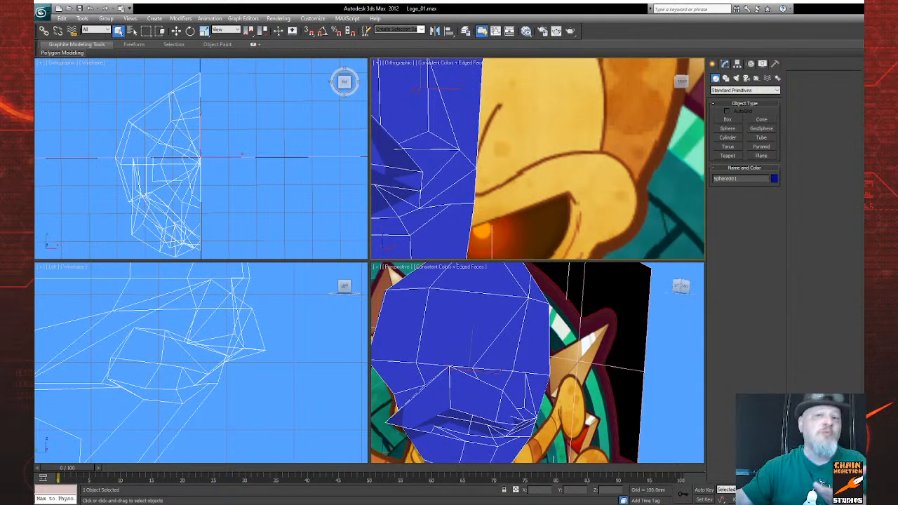
pyautogui.moveTo(464, 187); pyautogui.dragTo(572, 192, button='middle')
pyautogui.click(847, 499)
pyautogui.moveTo(537, 200); pyautogui.dragTo(535, 148)
pyautogui.rightClick(523, 174)
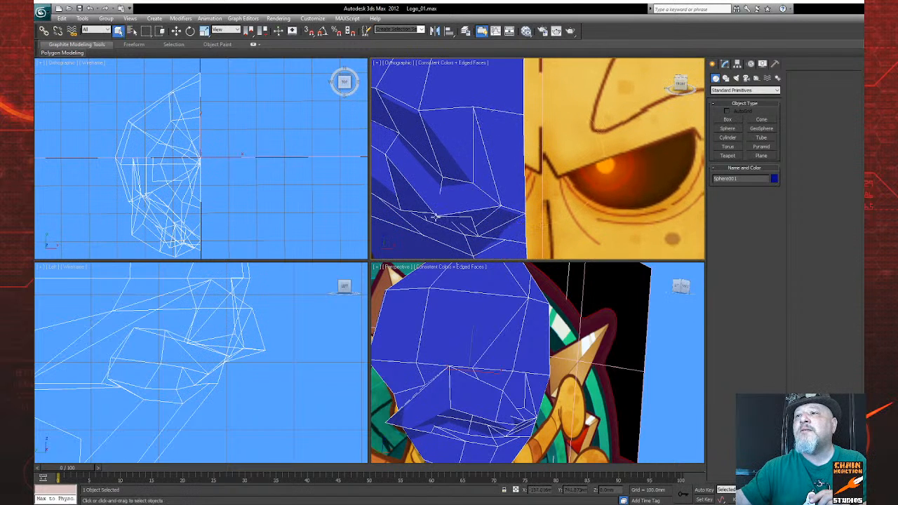
pyautogui.click(725, 64)
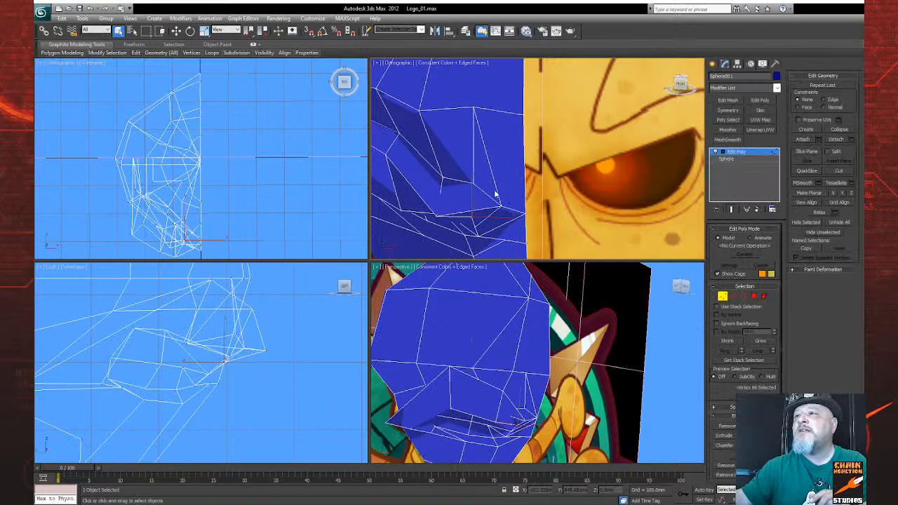
# Step: Shift the frontmost vertex on the brow's lower edge about 40 mm toward the head's centre line
pyautogui.click(436, 215)
pyautogui.click(176, 30)
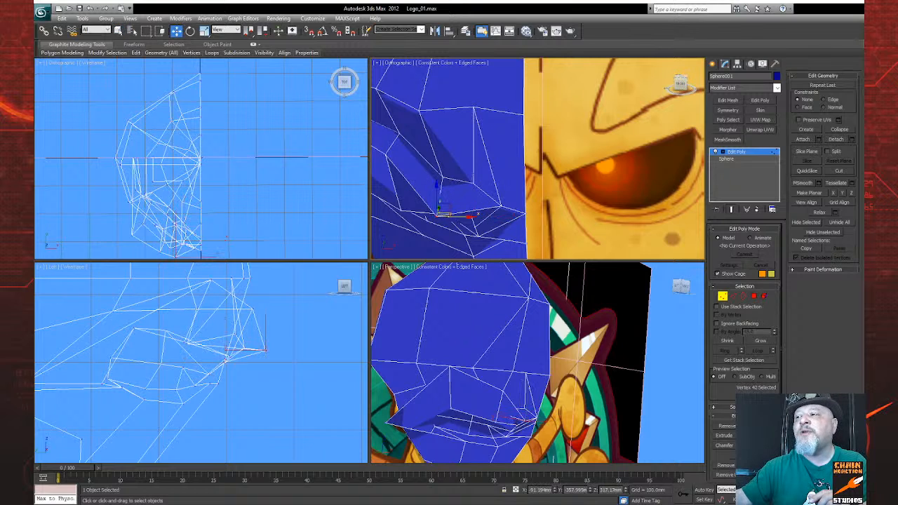
pyautogui.hotkey('ctrl', 'r')
pyautogui.moveTo(511, 198); pyautogui.dragTo(483, 186)
pyautogui.rightClick(484, 187)
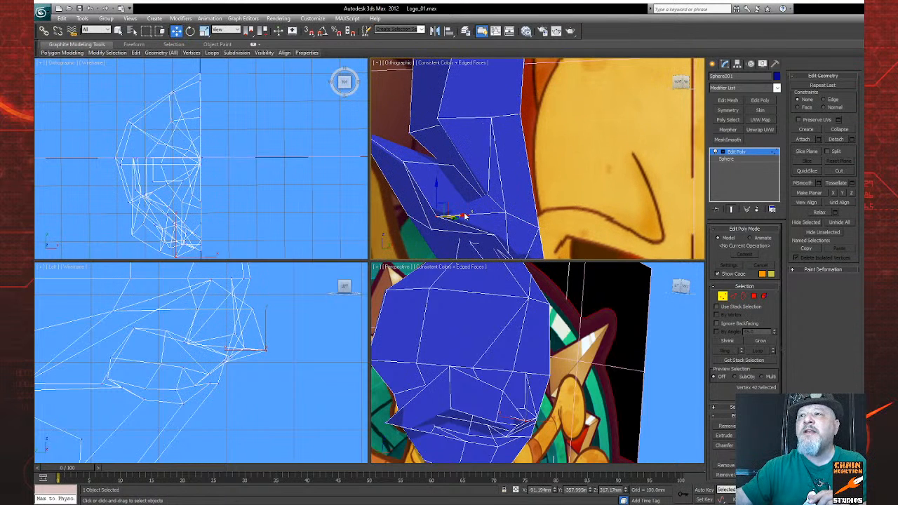
pyautogui.moveTo(464, 215); pyautogui.dragTo(495, 211)
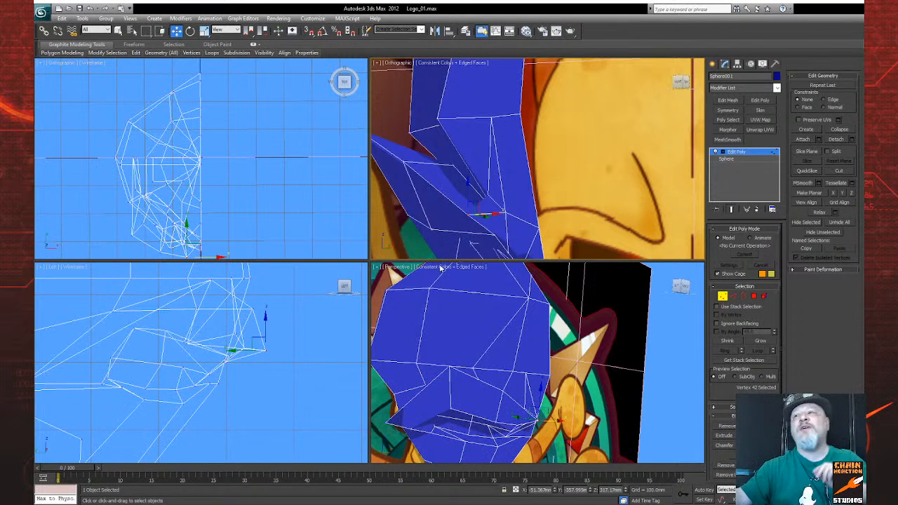
# Step: Raise the recessed vertex behind the inner brow by about 18 mm in total
pyautogui.scroll(-2, 583, 344)
pyautogui.scroll(-2, 584, 344)
pyautogui.scroll(3, 583, 344)
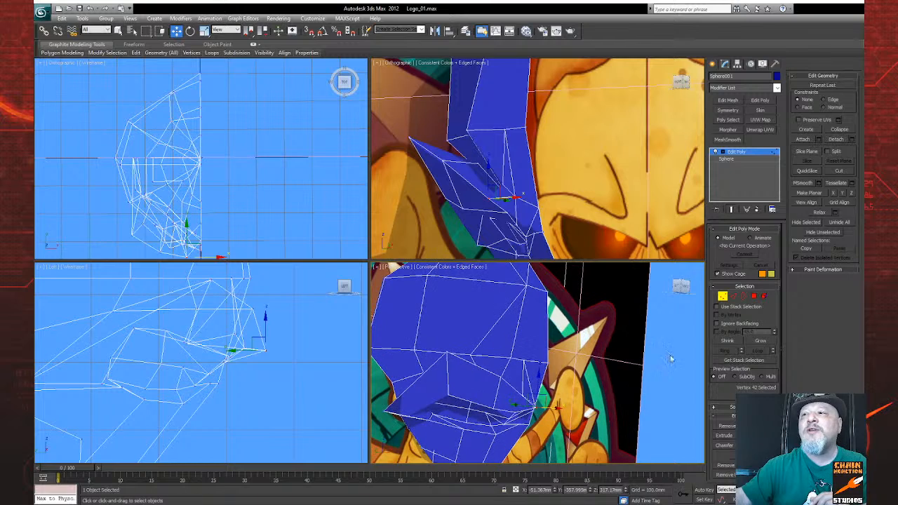
pyautogui.hotkey('ctrl', 'r')
pyautogui.moveTo(513, 344); pyautogui.dragTo(514, 369)
pyautogui.scroll(-2, 513, 364)
pyautogui.press('w')
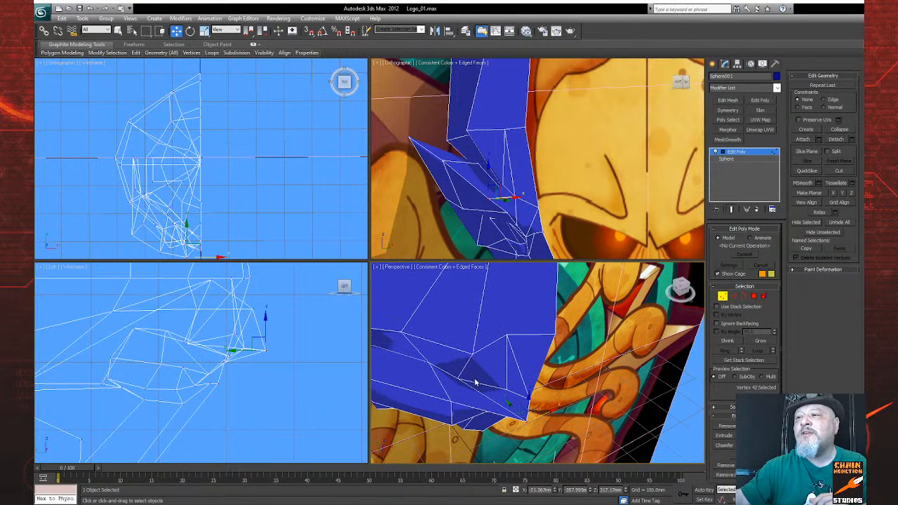
pyautogui.click(457, 378)
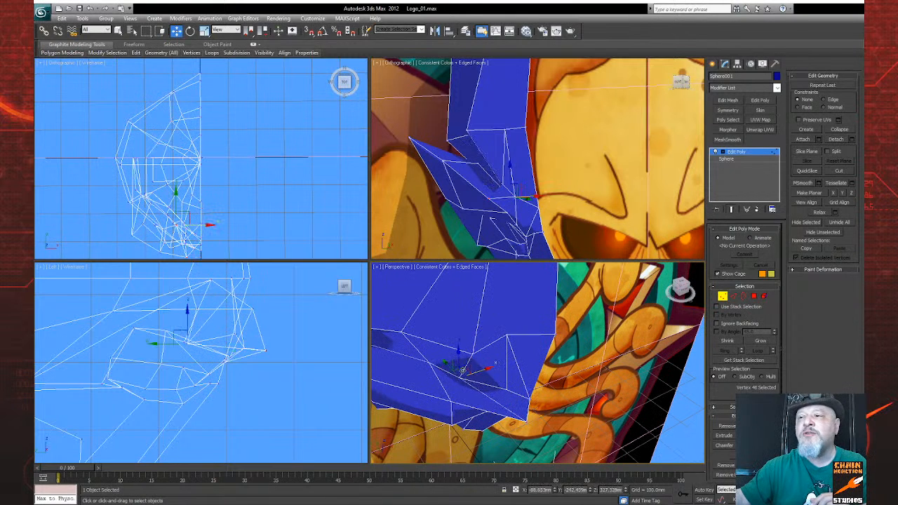
pyautogui.moveTo(459, 352); pyautogui.dragTo(458, 348)
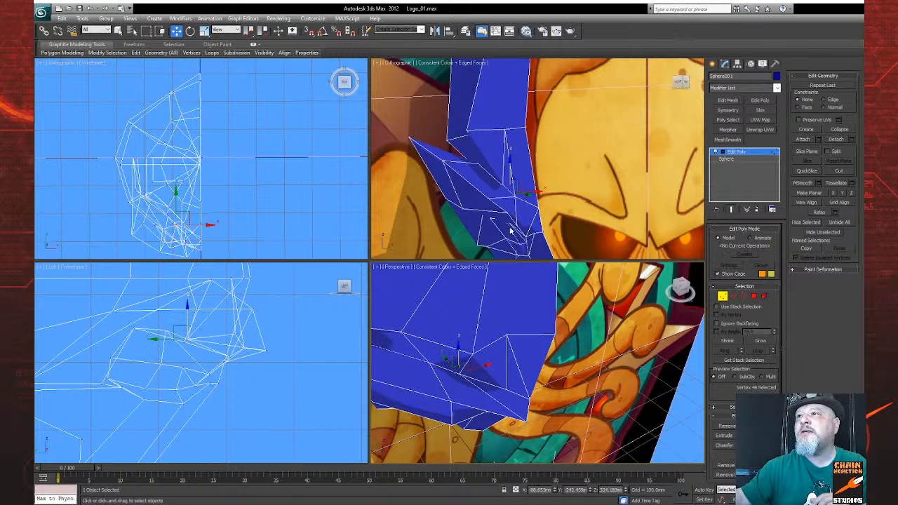
pyautogui.moveTo(511, 230); pyautogui.dragTo(508, 230, button='middle')
pyautogui.hotkey('ctrl', 'r')
pyautogui.moveTo(555, 220); pyautogui.dragTo(574, 221)
pyautogui.rightClick(572, 220)
pyautogui.moveTo(508, 169); pyautogui.dragTo(507, 157)
# Step: Move the recessed inner-brow vertex about 39 mm forward and raise it roughly level with its inner neighbour
pyautogui.rightClick(205, 342)
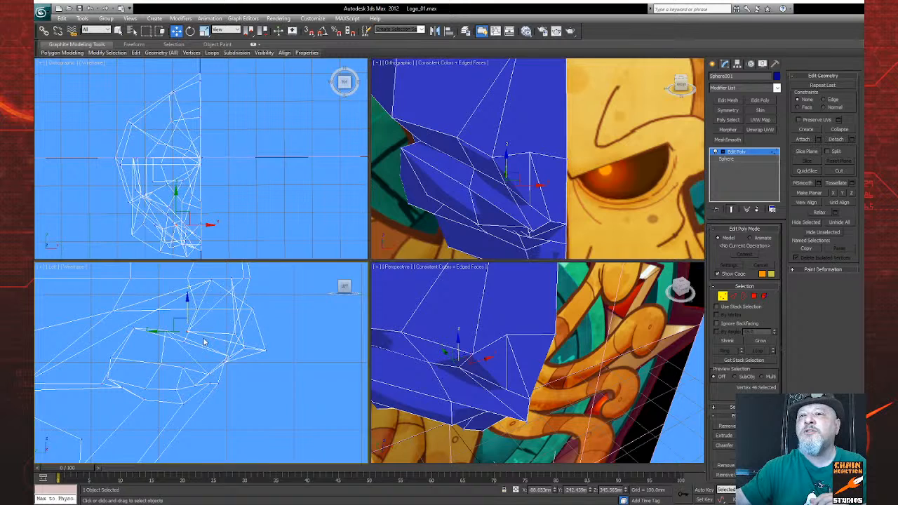
pyautogui.moveTo(205, 342); pyautogui.dragTo(186, 336, button='middle')
pyautogui.moveTo(187, 327); pyautogui.dragTo(213, 325)
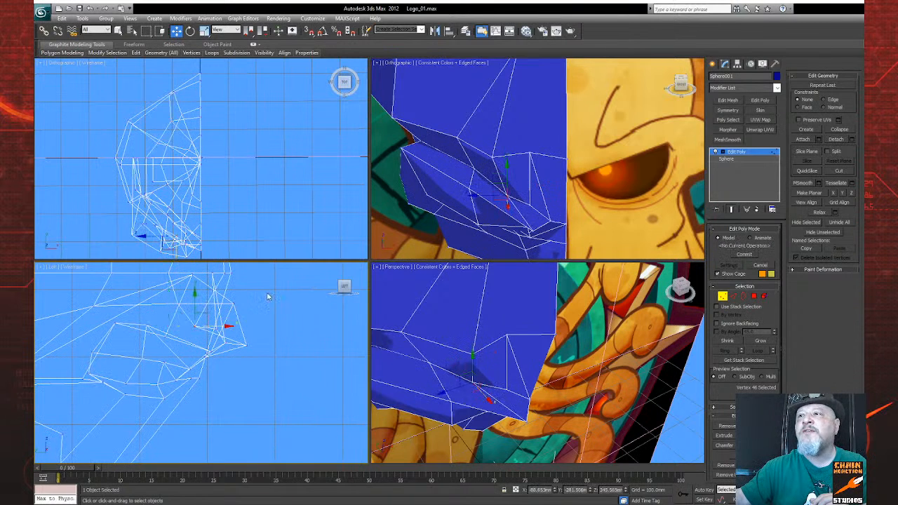
pyautogui.rightClick(506, 175)
pyautogui.moveTo(507, 173); pyautogui.dragTo(533, 165)
pyautogui.click(531, 205)
# Step: Push the forehead vertex above the inner brow about 46 mm back in the side view
pyautogui.hotkey('ctrl', 'r')
pyautogui.moveTo(539, 351); pyautogui.dragTo(471, 355)
pyautogui.rightClick(471, 355)
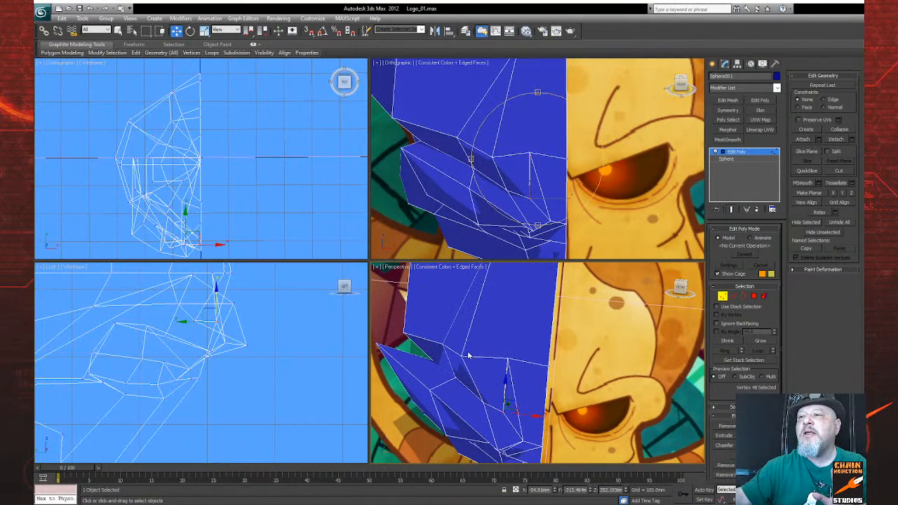
pyautogui.click(469, 352)
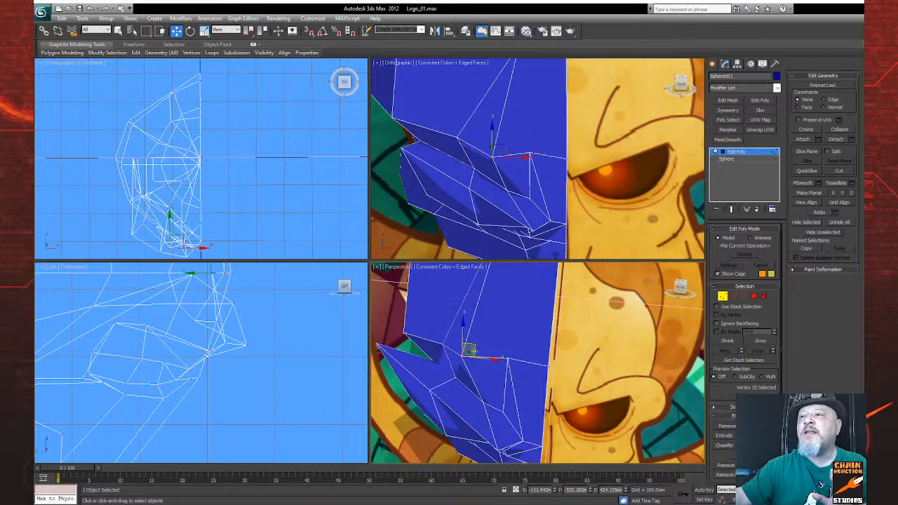
pyautogui.scroll(3, 253, 344)
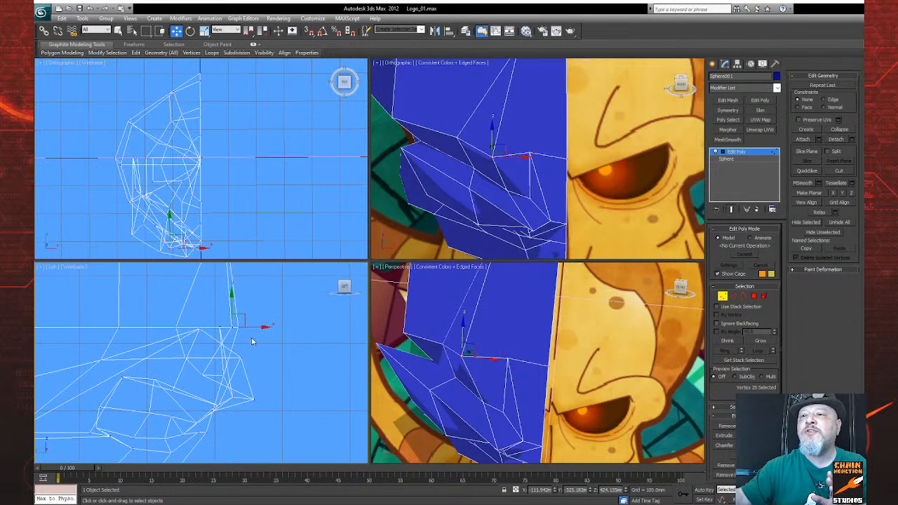
pyautogui.moveTo(140, 332); pyautogui.dragTo(45, 426, button='middle')
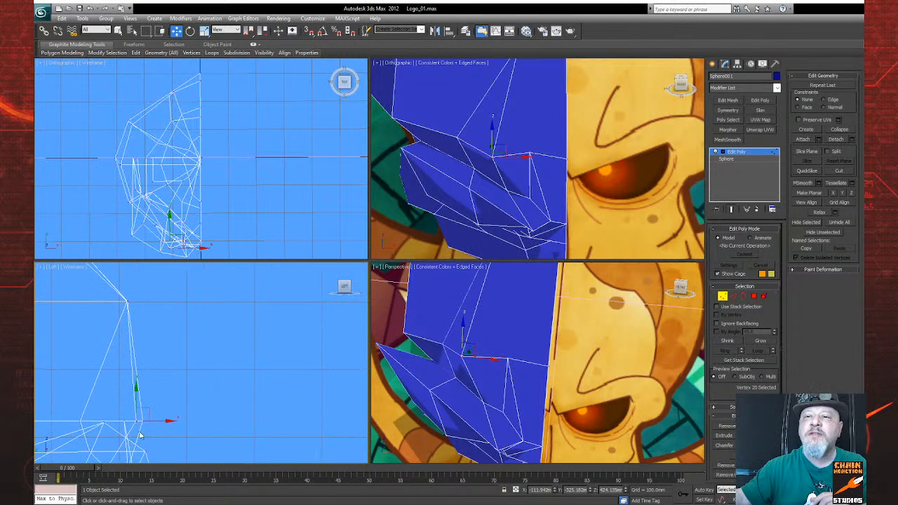
pyautogui.moveTo(154, 422); pyautogui.dragTo(91, 423)
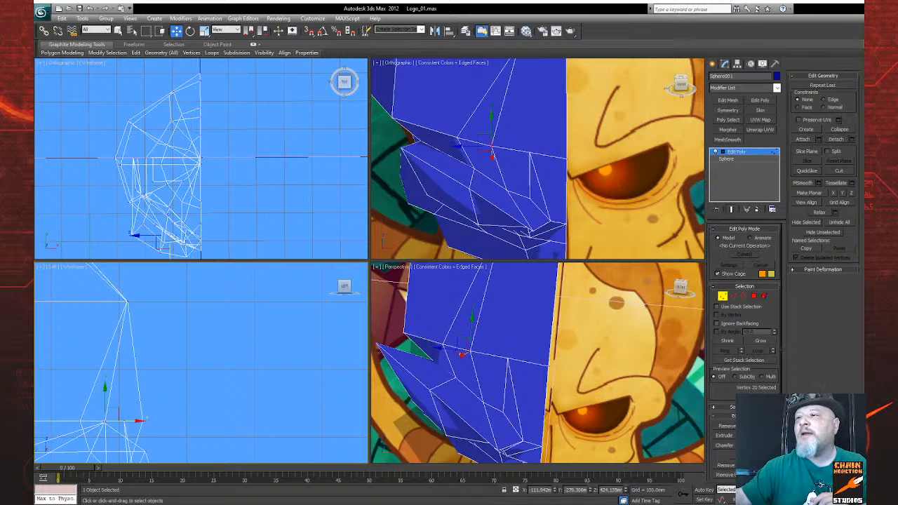
# Step: Shift the same forehead vertex about 28 mm toward the head's centre line in the front view
pyautogui.click(848, 500)
pyautogui.moveTo(594, 383); pyautogui.dragTo(625, 421)
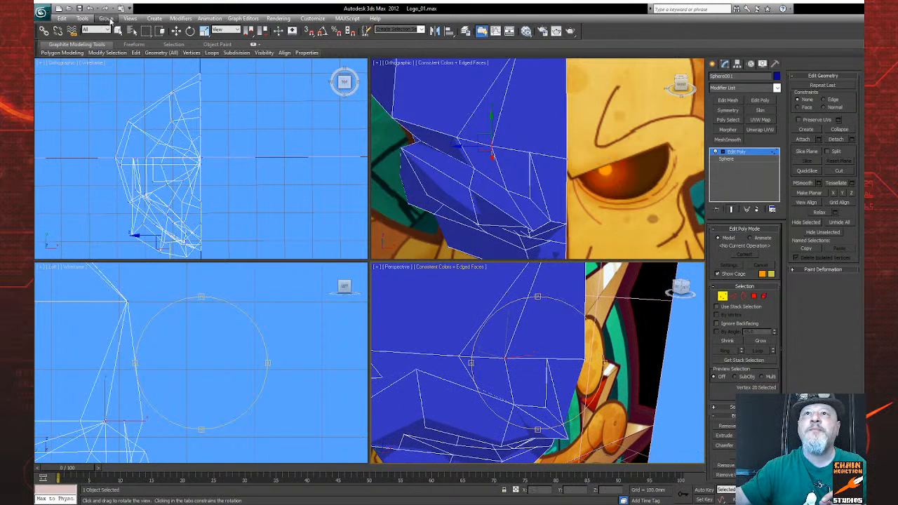
pyautogui.moveTo(538, 398); pyautogui.dragTo(532, 403)
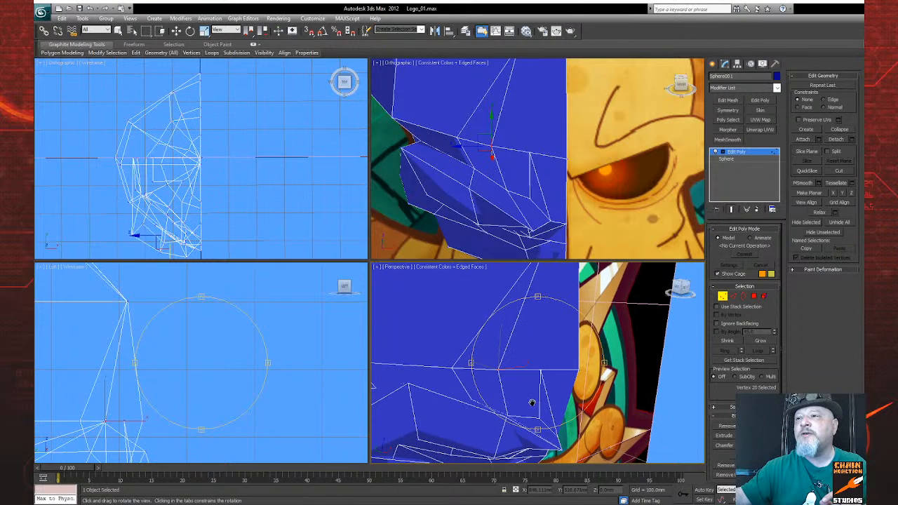
pyautogui.click(177, 31)
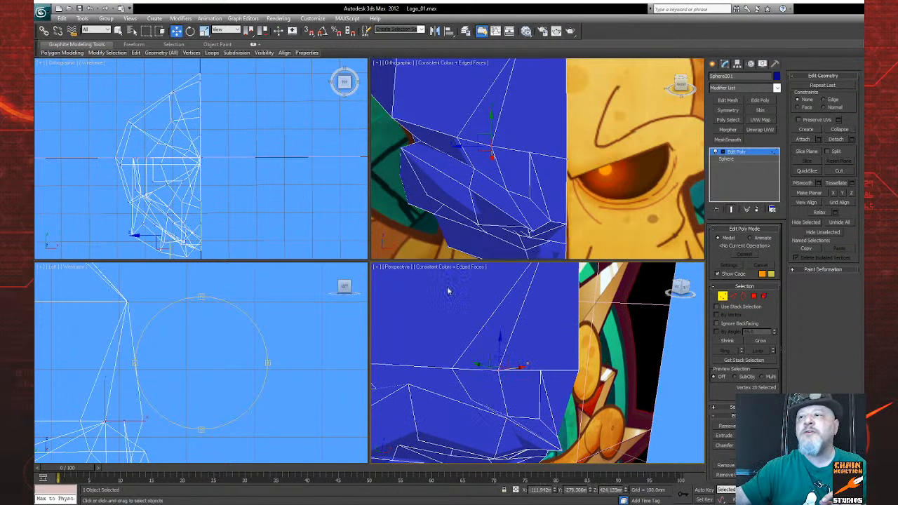
pyautogui.moveTo(586, 197); pyautogui.dragTo(551, 203, button='middle')
pyautogui.press('f')
pyautogui.scroll(5, 562, 200)
pyautogui.scroll(3, 591, 198)
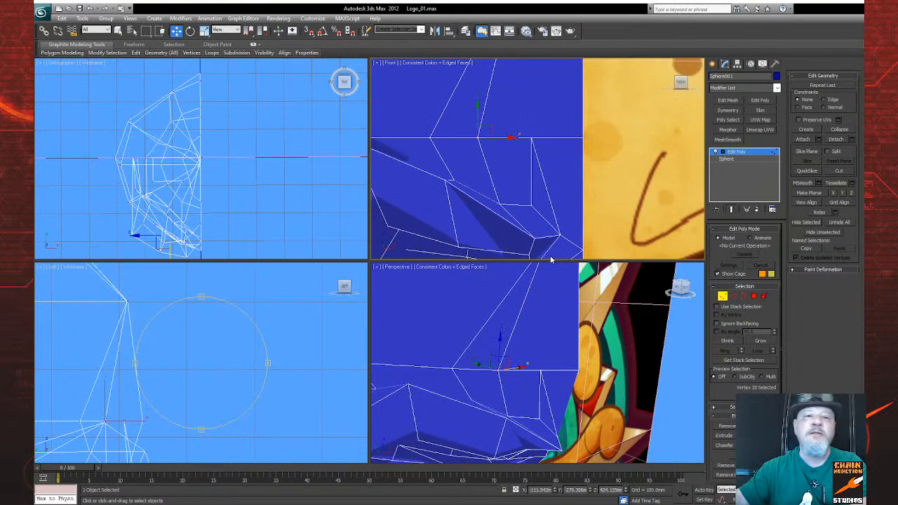
pyautogui.moveTo(520, 138); pyautogui.dragTo(533, 137)
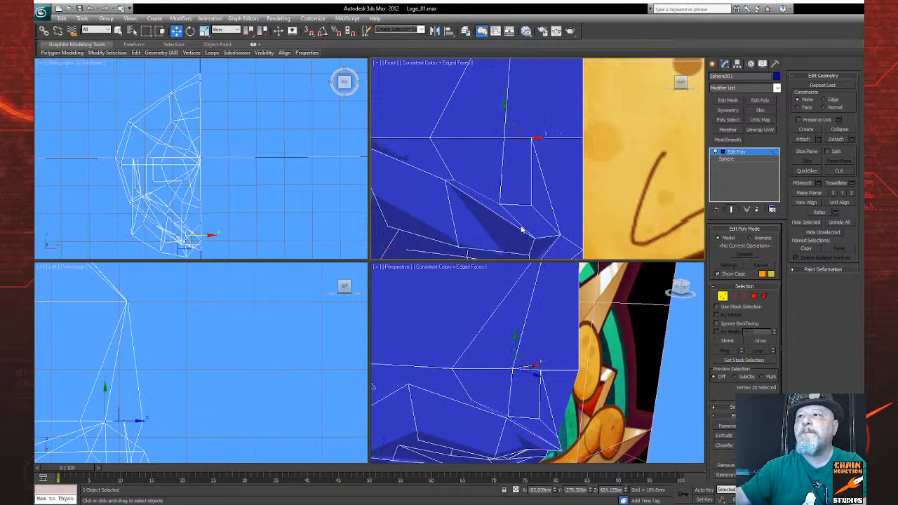
# Step: Lower the middle brow-ridge vertex slightly and the outer brow-peak vertex by about 11 mm
pyautogui.click(445, 180)
pyautogui.moveTo(443, 153); pyautogui.dragTo(444, 161)
pyautogui.click(847, 499)
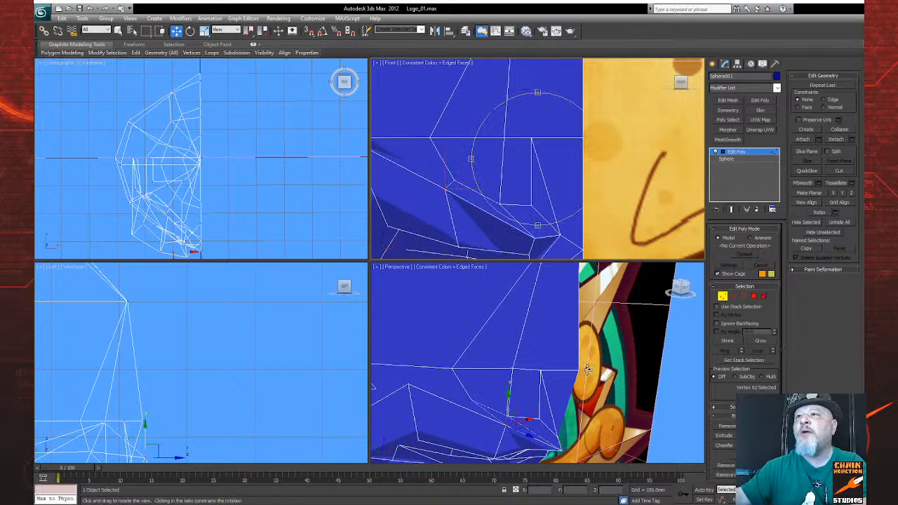
pyautogui.moveTo(523, 198); pyautogui.dragTo(464, 171)
pyautogui.rightClick(435, 167)
pyautogui.click(410, 153)
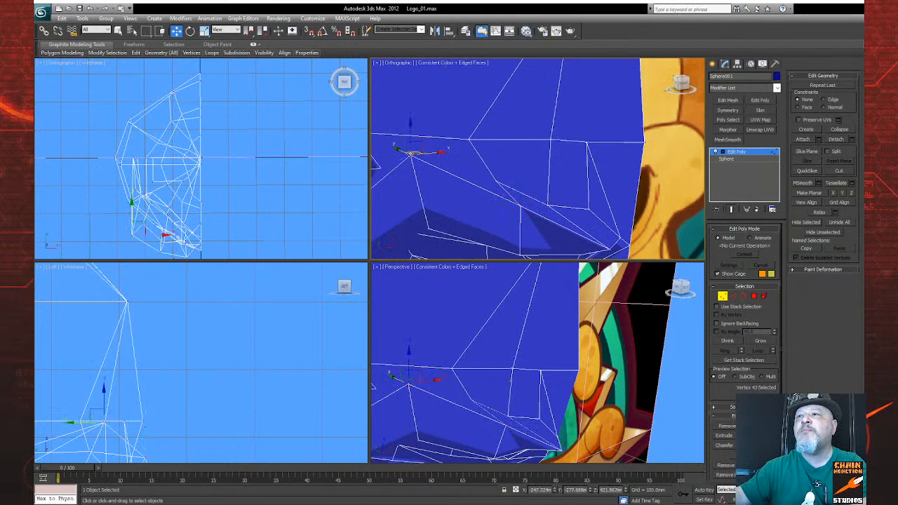
pyautogui.moveTo(412, 154); pyautogui.dragTo(411, 162)
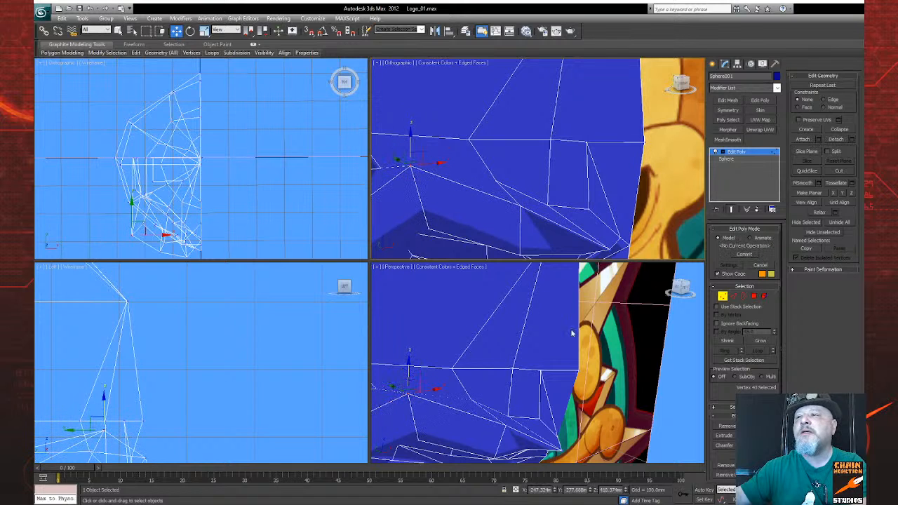
# Step: Pull the protruding outer eye-socket corner vertex inward to about X -207.6 mm
pyautogui.keyDown('alt'); pyautogui.moveTo(512, 253); pyautogui.dragTo(433, 223, button='middle'); pyautogui.keyUp('alt')
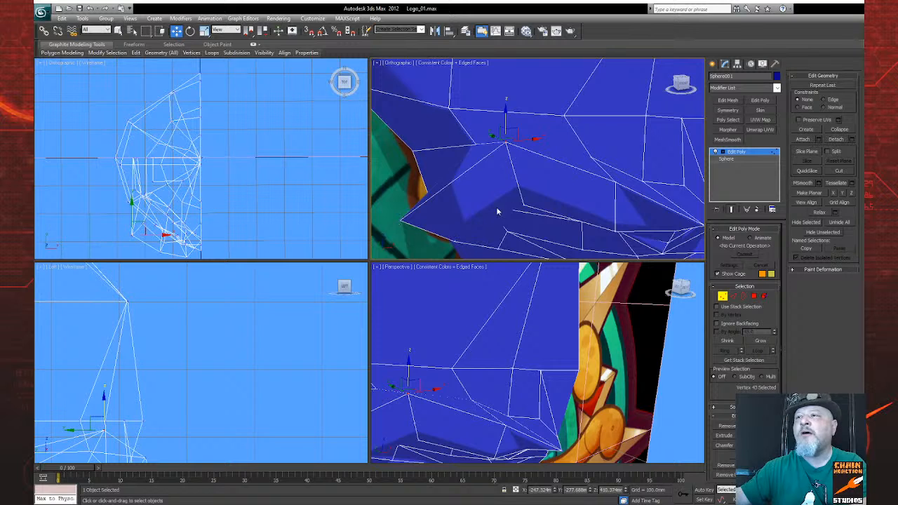
pyautogui.moveTo(478, 212); pyautogui.dragTo(615, 201, button='middle')
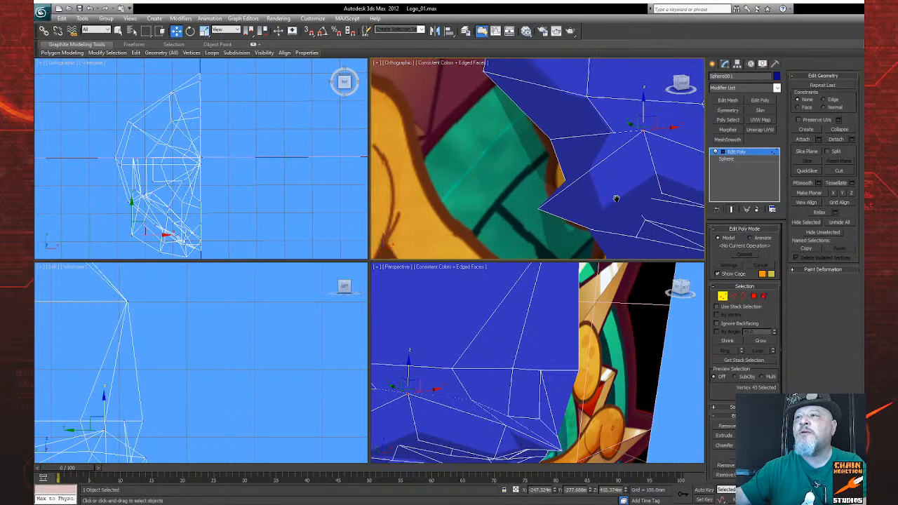
pyautogui.click(537, 208)
pyautogui.moveTo(558, 208); pyautogui.dragTo(593, 202)
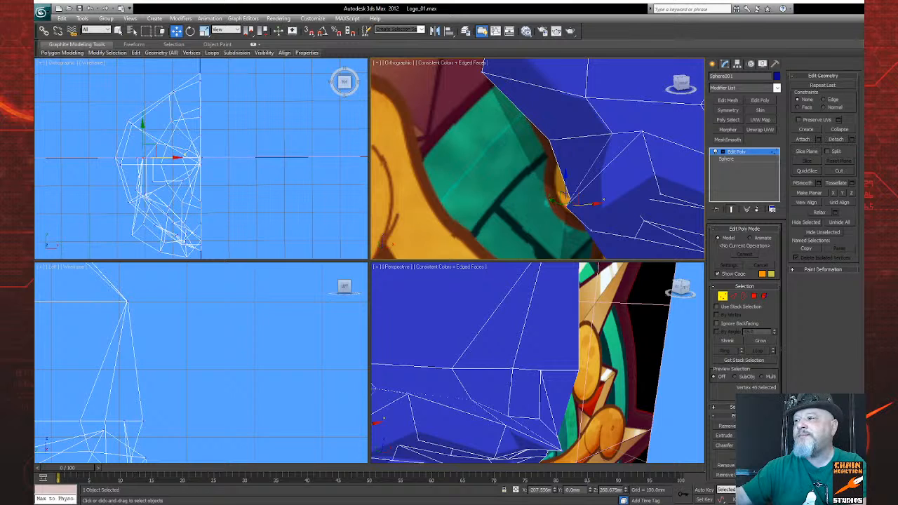
# Step: Reselect the outer brow-peak vertex and lower it further toward the eye socket
pyautogui.hotkey('ctrl', 'r')
pyautogui.moveTo(626, 389); pyautogui.dragTo(596, 352)
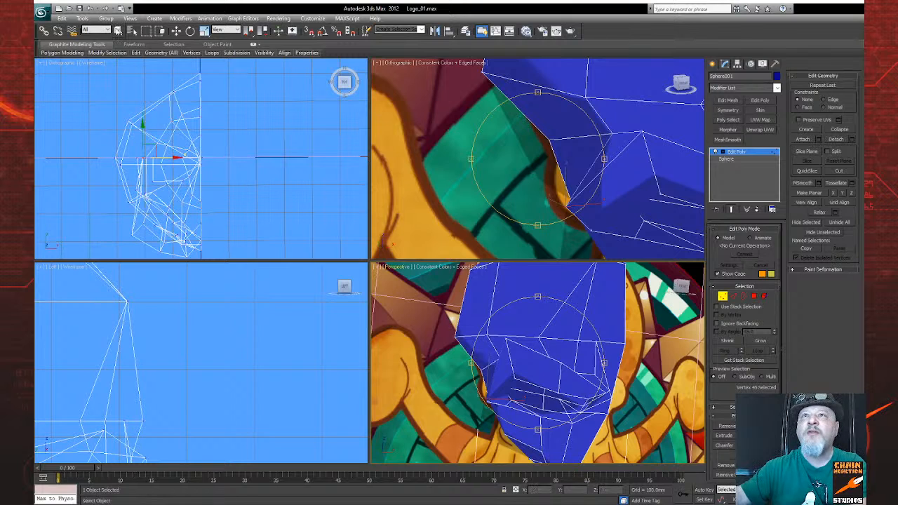
pyautogui.click(118, 31)
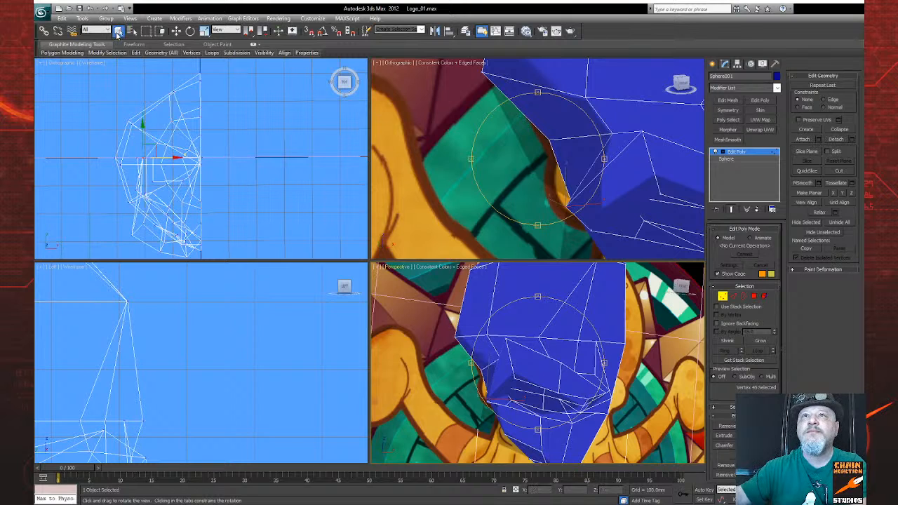
pyautogui.click(506, 339)
pyautogui.click(176, 31)
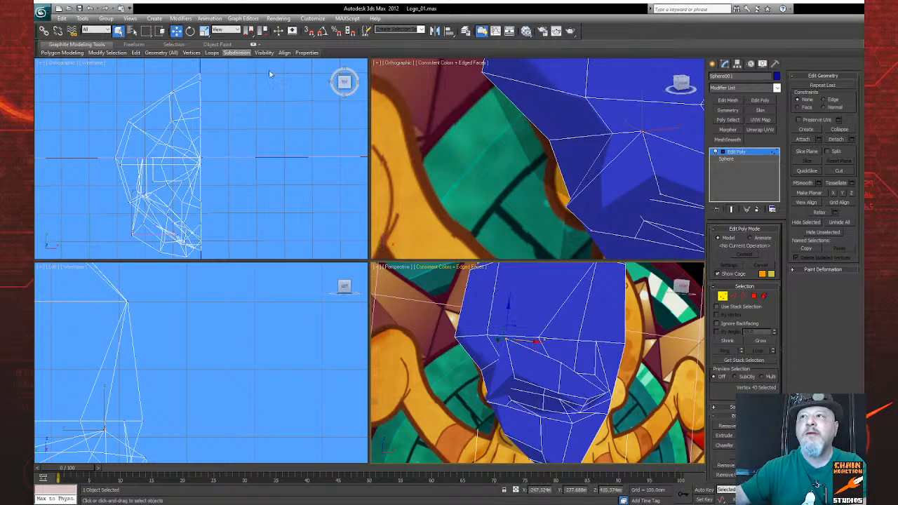
pyautogui.moveTo(586, 202); pyautogui.dragTo(563, 224, button='middle')
pyautogui.moveTo(617, 131); pyautogui.dragTo(617, 158)
# Step: Switch to edge editing and examine the edges around the brow and eye socket from below, the side and the front
pyautogui.click(848, 500)
pyautogui.moveTo(595, 361); pyautogui.dragTo(574, 352)
pyautogui.moveTo(655, 418); pyautogui.dragTo(614, 358)
pyautogui.moveTo(552, 382); pyautogui.dragTo(598, 363)
pyautogui.click(733, 297)
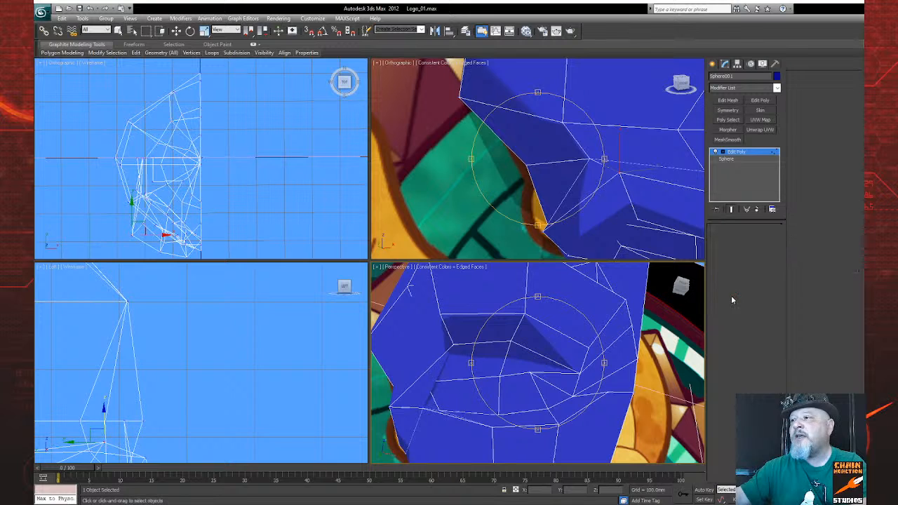
pyautogui.scroll(-1, 746, 358)
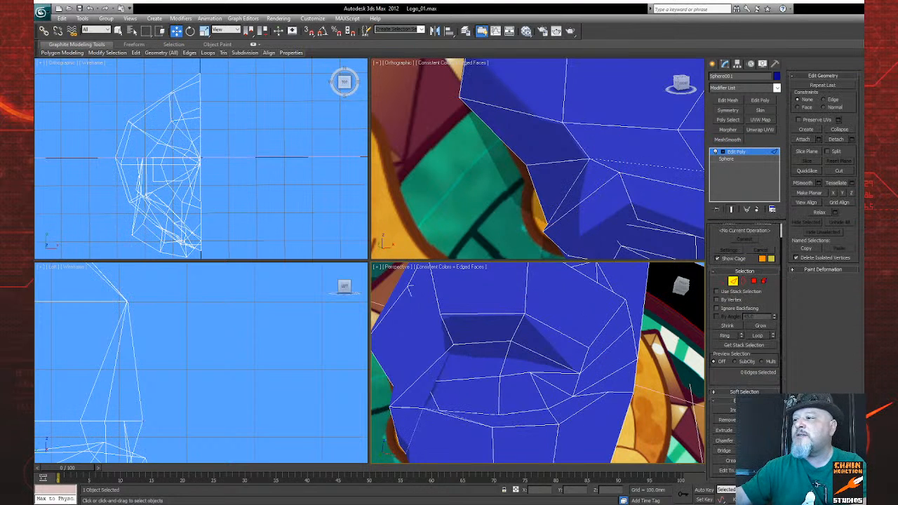
pyautogui.click(550, 342)
pyautogui.click(847, 500)
pyautogui.moveTo(551, 345); pyautogui.dragTo(580, 363)
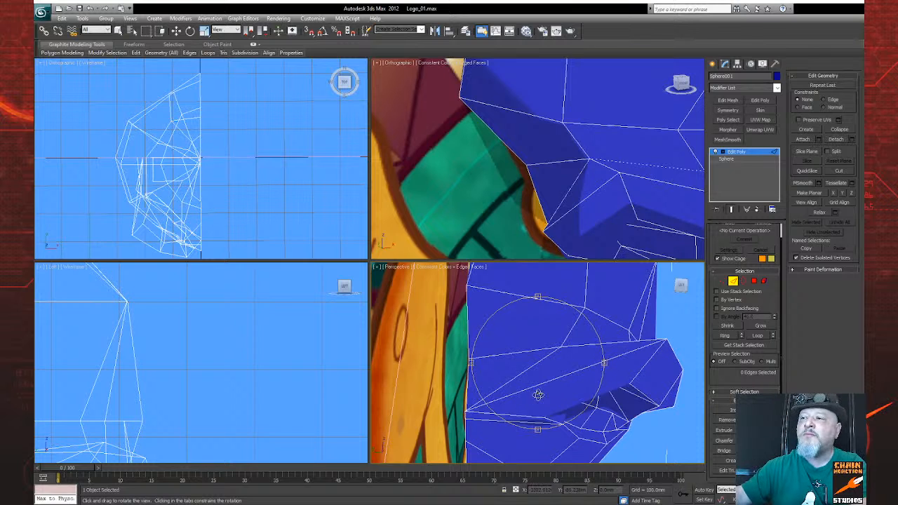
pyautogui.moveTo(542, 400); pyautogui.dragTo(497, 391)
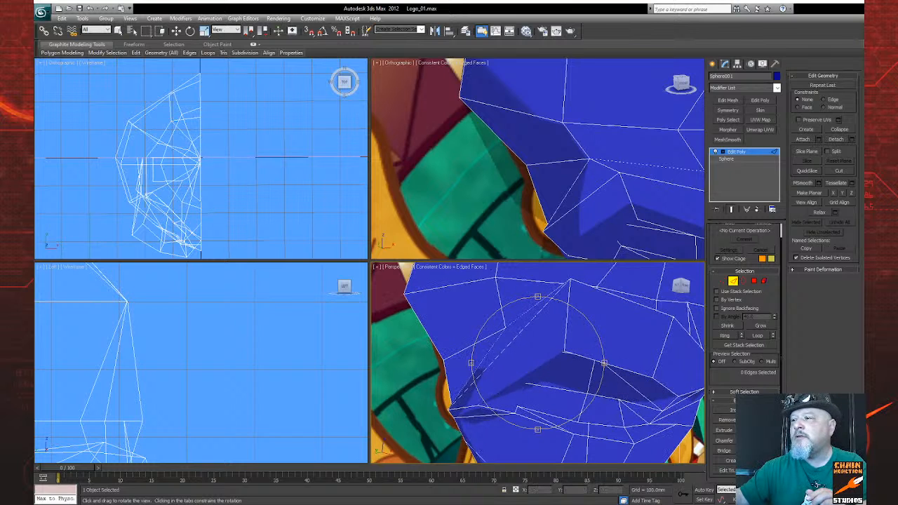
# Step: Turn the edge on the upper eye-socket rim and the dashed diagonal between the brow peak and the outer socket corner
pyautogui.rightClick(600, 397)
pyautogui.click(547, 360)
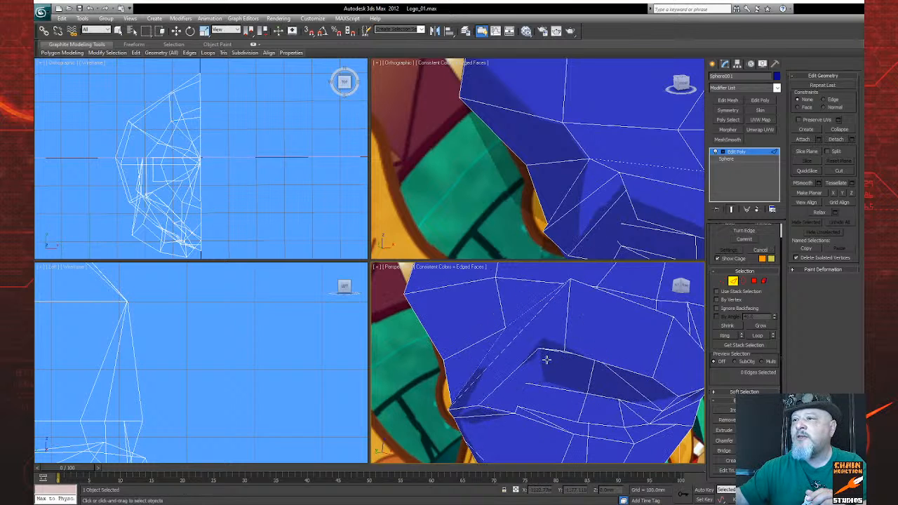
pyautogui.click(845, 500)
pyautogui.moveTo(561, 371)
pyautogui.mouseDown()
pyautogui.moveTo(543, 385)
pyautogui.moveTo(556, 385)
pyautogui.mouseUp()
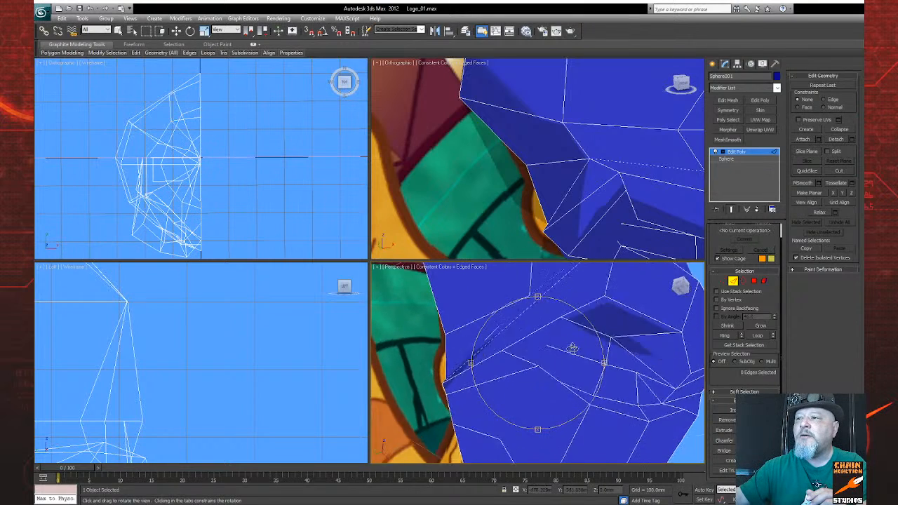
pyautogui.moveTo(549, 346)
pyautogui.mouseDown()
pyautogui.moveTo(530, 352)
pyautogui.moveTo(540, 360)
pyautogui.mouseUp()
pyautogui.rightClick(525, 371)
pyautogui.click(485, 358)
# Step: Turn another edge inside the upper eye socket, below the brow fold
pyautogui.hotkey('ctrl', 'r')
pyautogui.moveTo(561, 364); pyautogui.dragTo(594, 373)
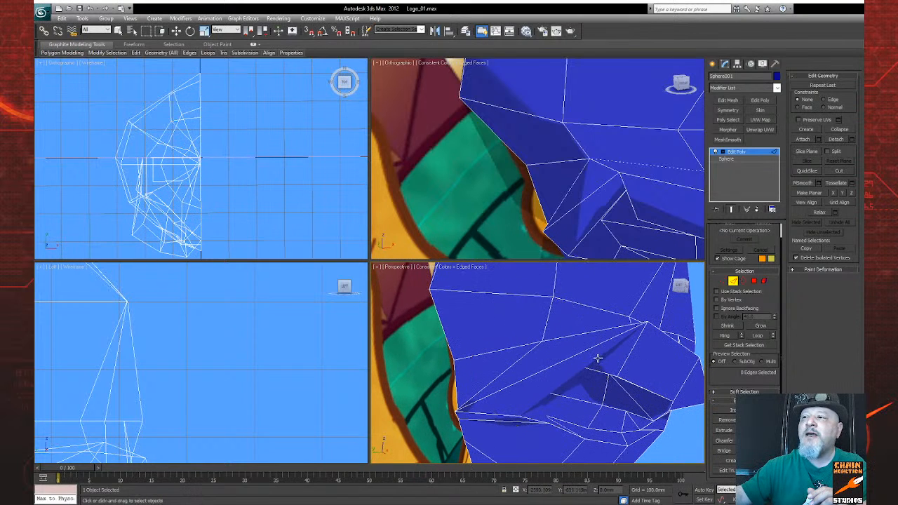
pyautogui.click(598, 359)
pyautogui.click(588, 387)
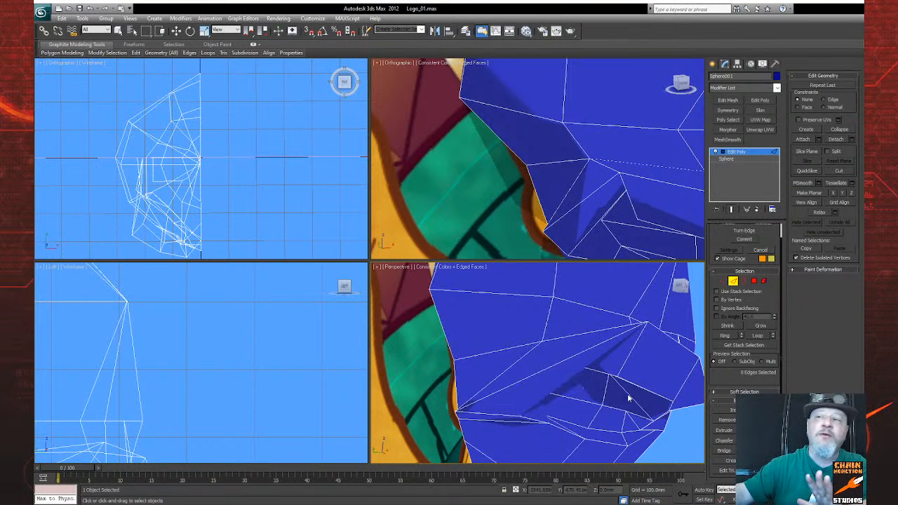
# Step: Hide the logo reference plane and reselect the head mesh
pyautogui.hotkey('ctrl', 'r')
pyautogui.moveTo(556, 372); pyautogui.dragTo(523, 411)
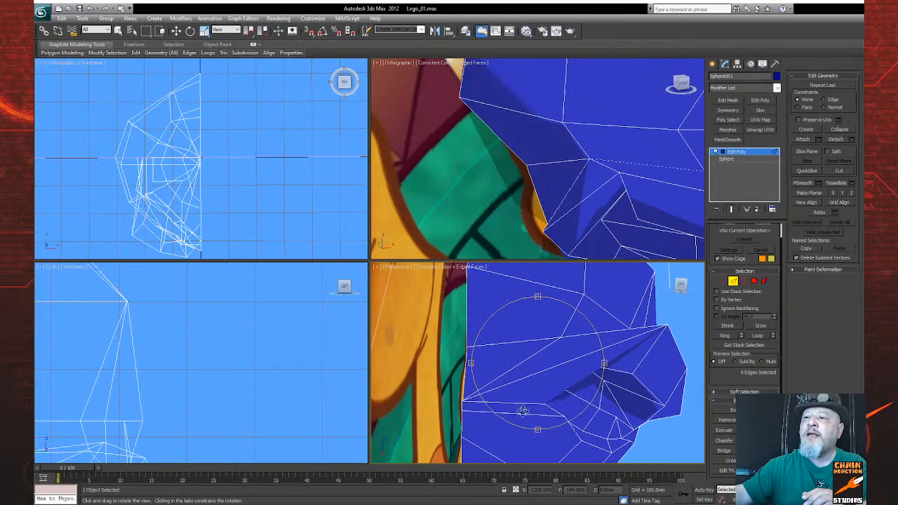
pyautogui.moveTo(463, 399); pyautogui.dragTo(475, 344)
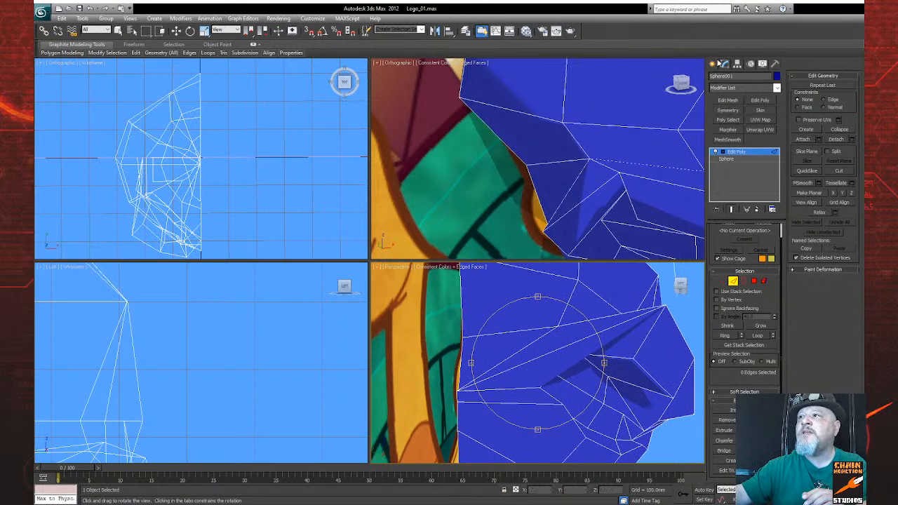
pyautogui.click(715, 63)
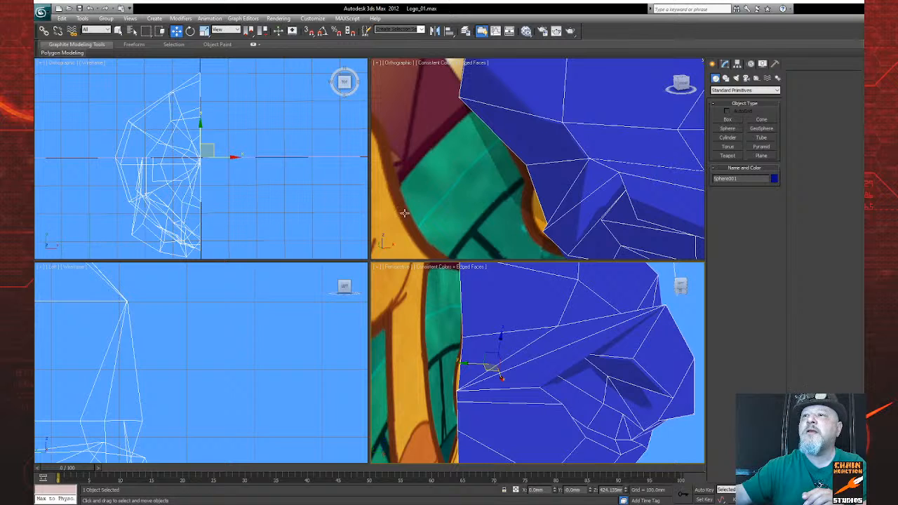
pyautogui.click(391, 215)
pyautogui.click(763, 64)
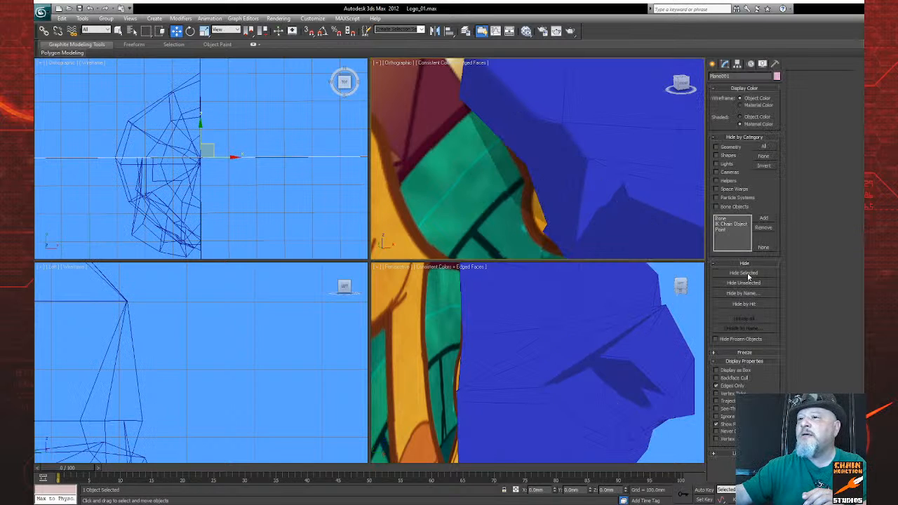
pyautogui.click(744, 273)
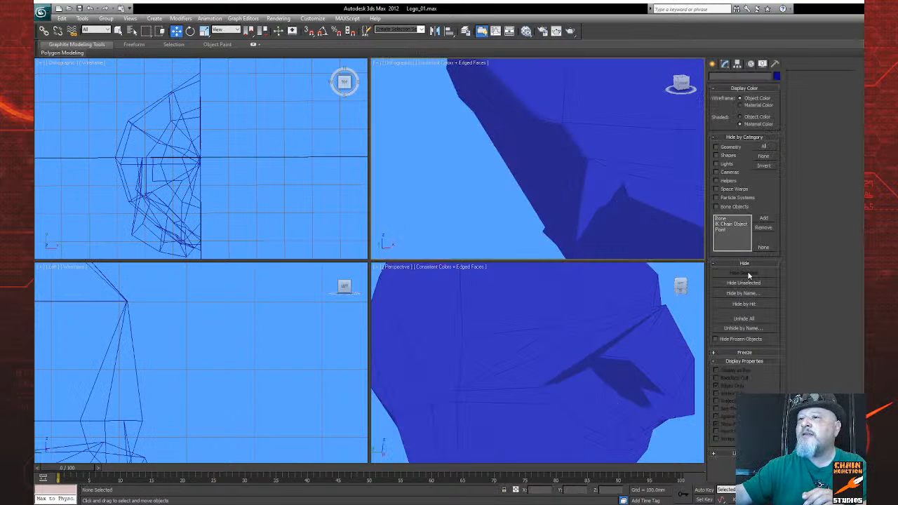
pyautogui.click(587, 384)
# Step: In vertex editing, cut a new edge from the vertex above the brow down across the long brow triangles
pyautogui.keyDown('alt'); pyautogui.moveTo(551, 395); pyautogui.dragTo(495, 409, button='middle'); pyautogui.keyUp('alt')
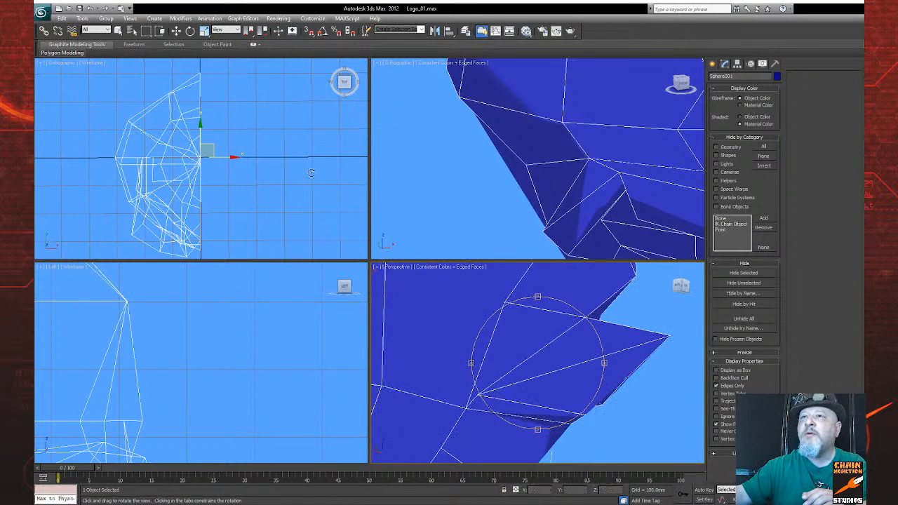
pyautogui.click(118, 30)
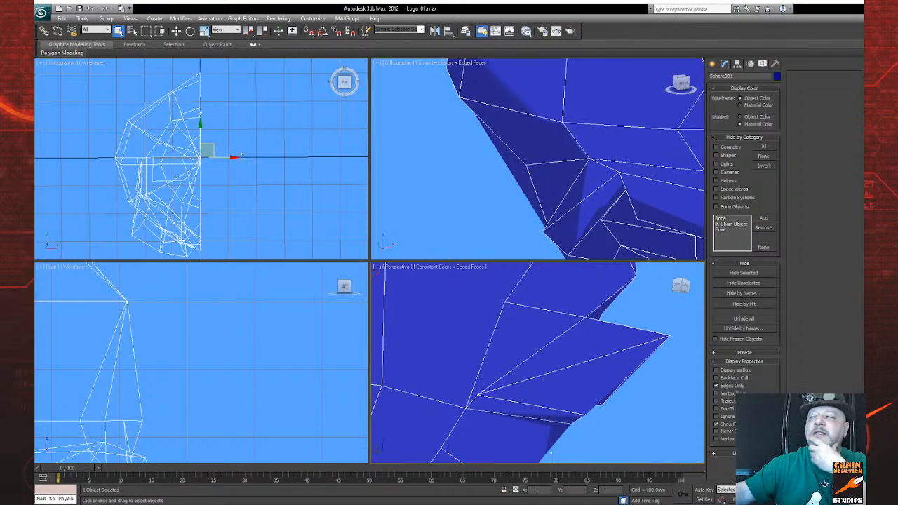
pyautogui.hotkey('ctrl', 'r')
pyautogui.moveTo(562, 386)
pyautogui.mouseDown()
pyautogui.moveTo(573, 398)
pyautogui.moveTo(582, 391)
pyautogui.moveTo(571, 375)
pyautogui.moveTo(559, 377)
pyautogui.mouseUp()
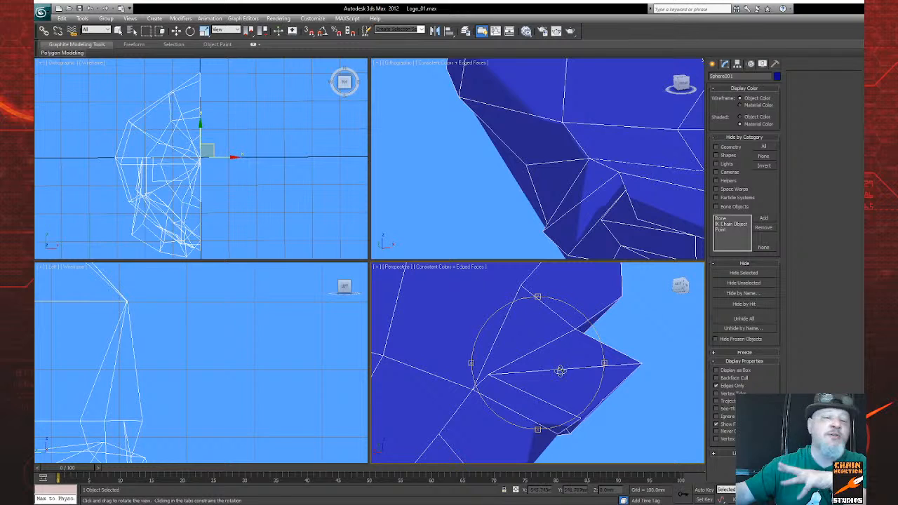
pyautogui.moveTo(561, 371); pyautogui.dragTo(577, 390)
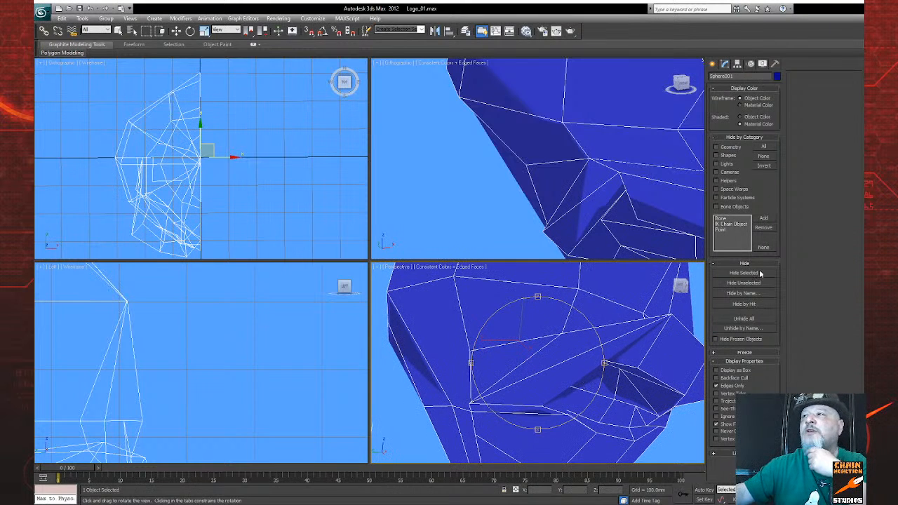
pyautogui.click(725, 65)
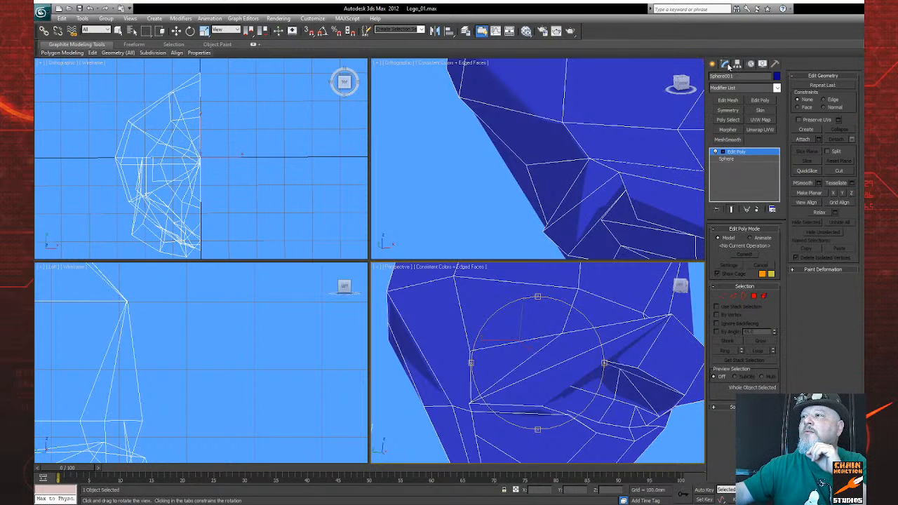
pyautogui.click(724, 296)
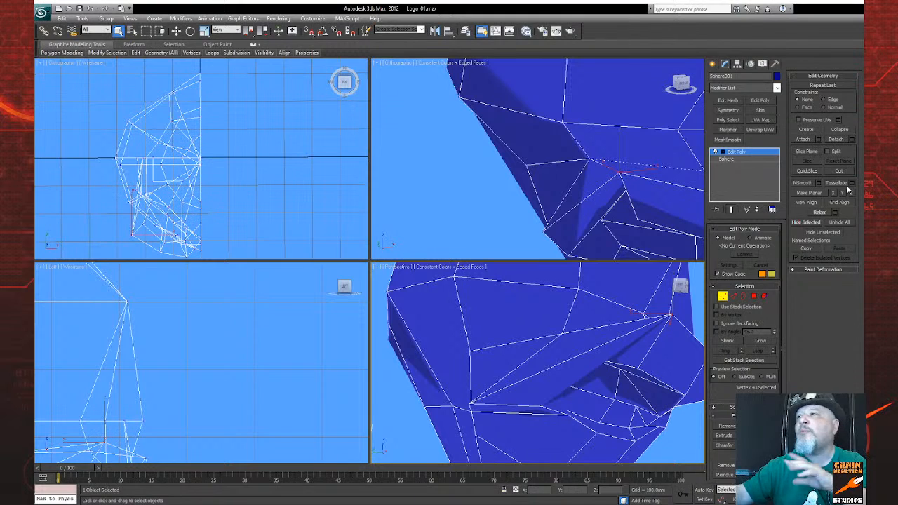
pyautogui.click(841, 171)
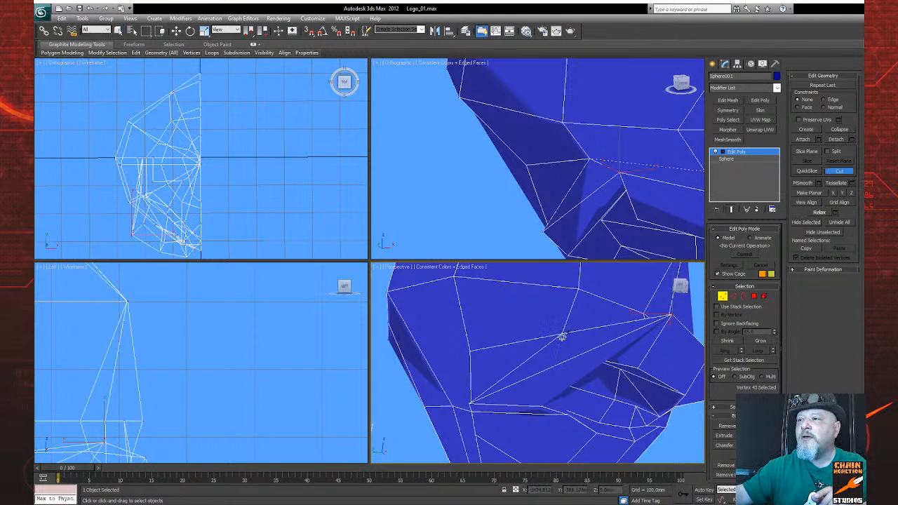
pyautogui.click(563, 335)
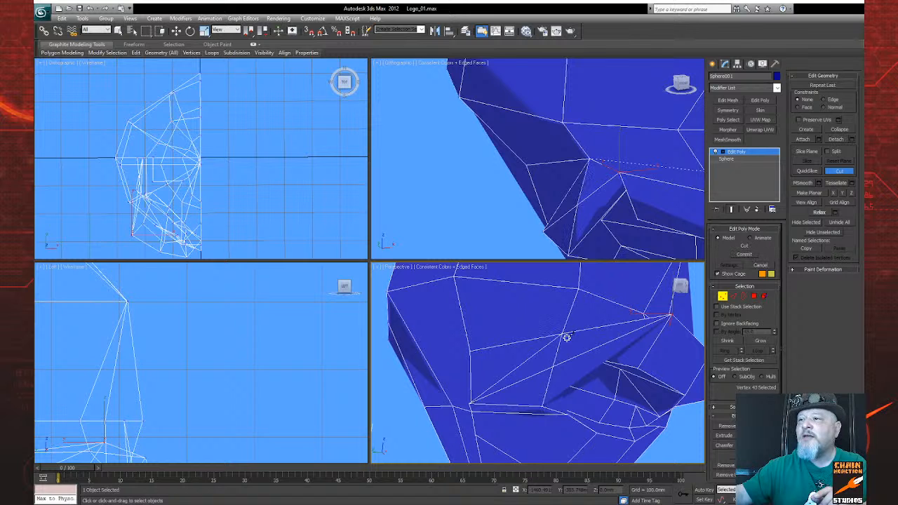
# Step: Cut an edge from the brow crease to the neighbouring corner vertex of the eye socket
pyautogui.click(845, 500)
pyautogui.moveTo(579, 388); pyautogui.dragTo(550, 338)
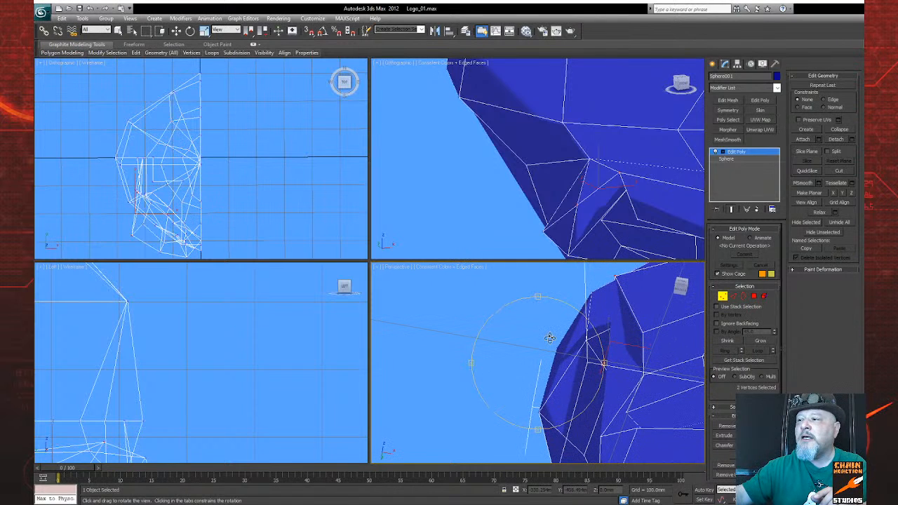
pyautogui.moveTo(618, 400); pyautogui.dragTo(580, 376)
pyautogui.moveTo(578, 385)
pyautogui.mouseDown()
pyautogui.moveTo(576, 397)
pyautogui.moveTo(582, 393)
pyautogui.mouseUp()
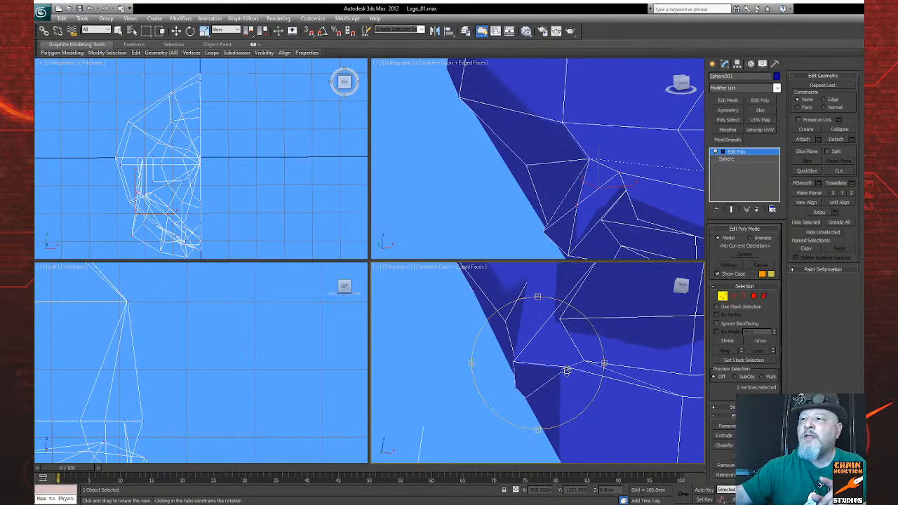
pyautogui.moveTo(596, 365)
pyautogui.mouseDown()
pyautogui.moveTo(607, 389)
pyautogui.moveTo(629, 397)
pyautogui.moveTo(607, 379)
pyautogui.mouseUp()
pyautogui.rightClick(607, 379)
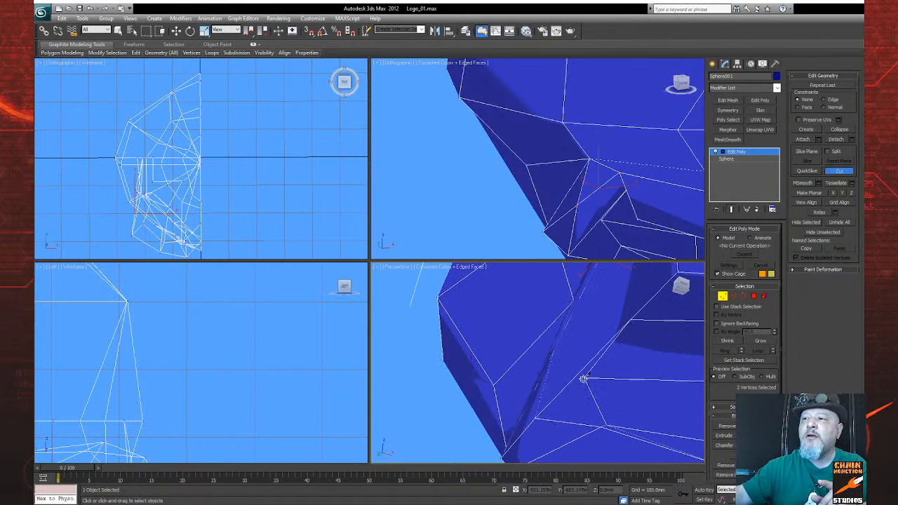
pyautogui.click(555, 351)
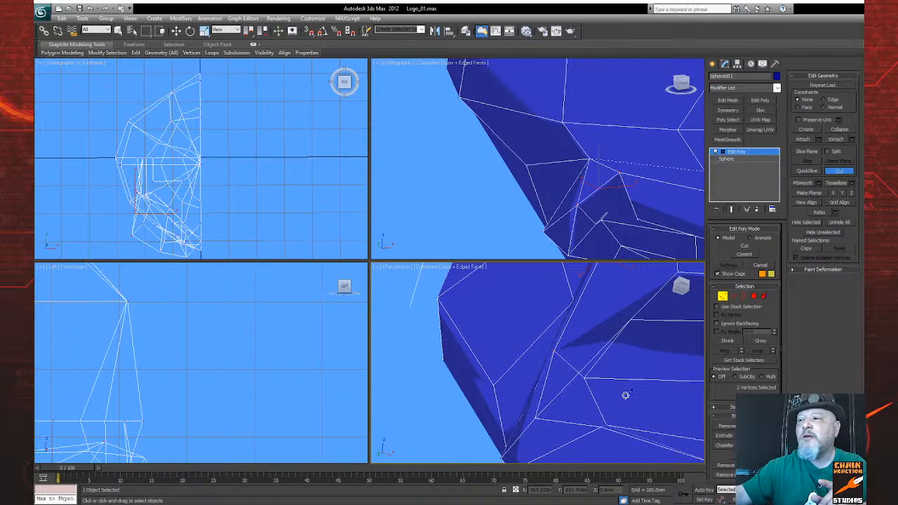
# Step: Switch to edge editing and turn the edge at the upper outer corner of the eye socket
pyautogui.click(848, 500)
pyautogui.moveTo(582, 391); pyautogui.dragTo(660, 374)
pyautogui.click(734, 297)
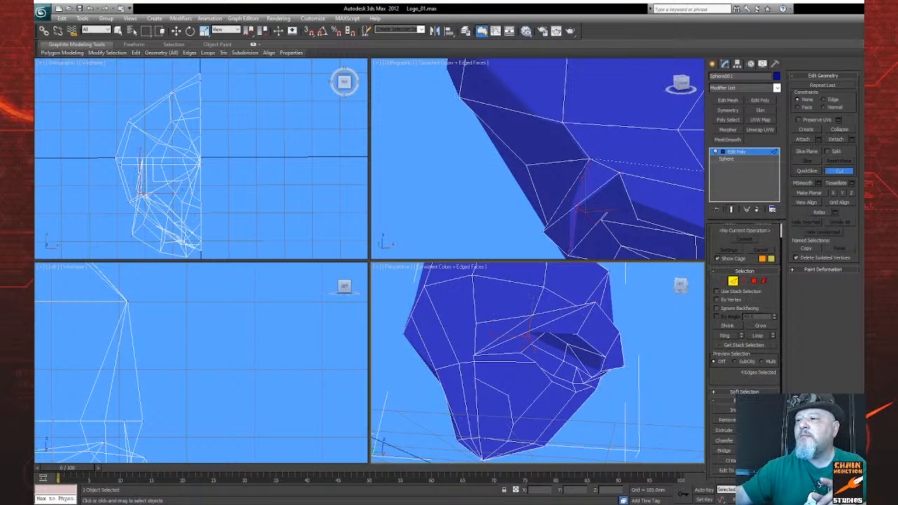
pyautogui.click(556, 332)
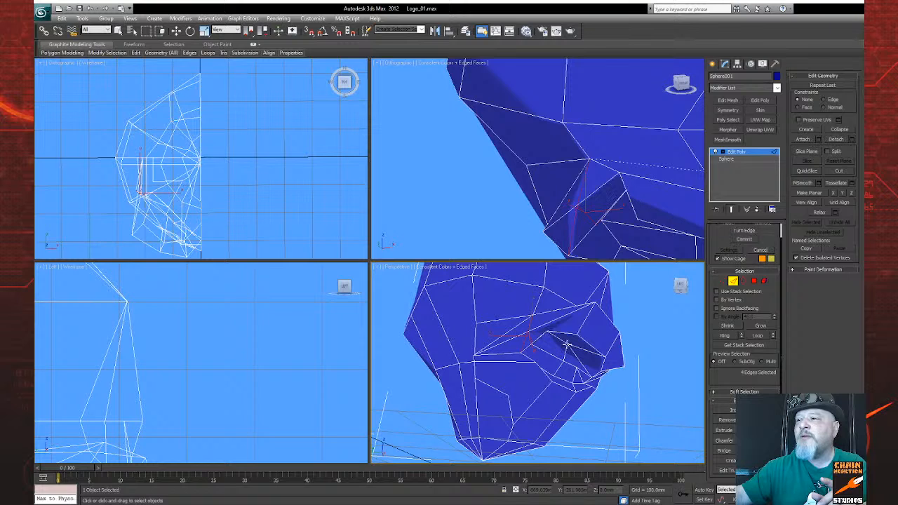
# Step: Cut new edges connecting the brow to the outer eye-socket corner, then return to vertex editing
pyautogui.hotkey('ctrl', 'r')
pyautogui.moveTo(521, 370); pyautogui.dragTo(565, 362)
pyautogui.click(842, 172)
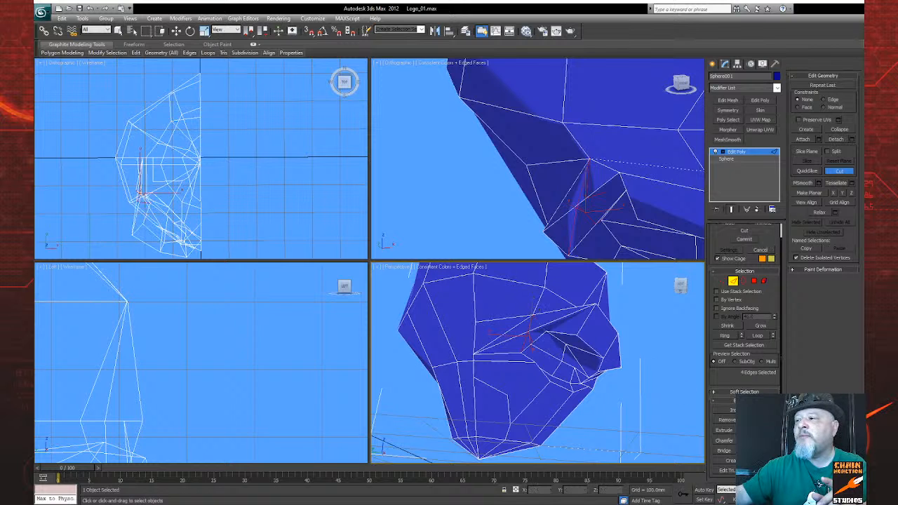
pyautogui.hotkey('ctrl', 'r')
pyautogui.moveTo(590, 365); pyautogui.dragTo(542, 357)
pyautogui.hotkey('ctrl', 'z')
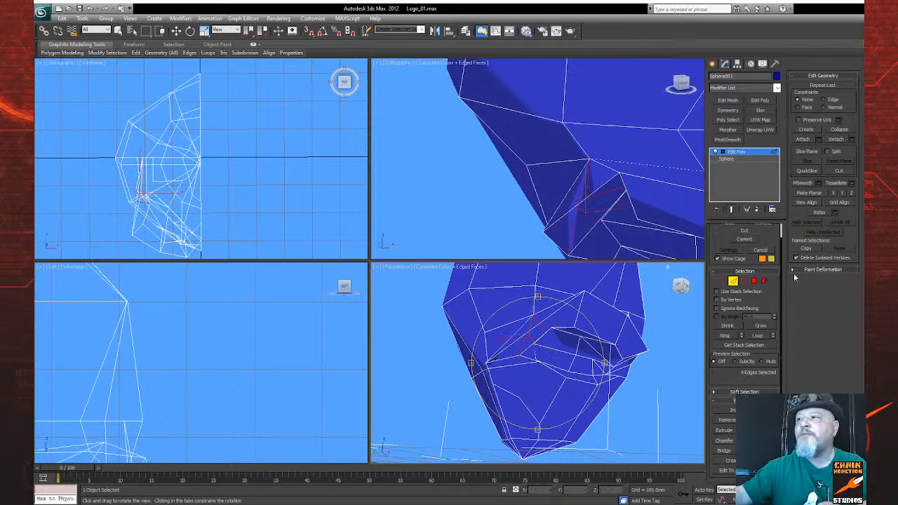
pyautogui.click(724, 282)
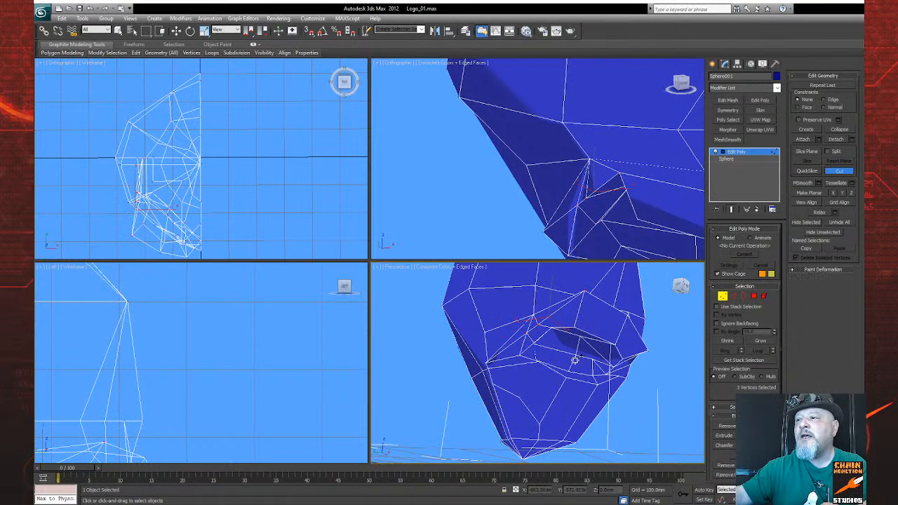
# Step: Maximize the perspective view and examine the edge flow around the brow and eye socket from several angles
pyautogui.hotkey('ctrl', 'r')
pyautogui.moveTo(557, 360)
pyautogui.mouseDown()
pyautogui.moveTo(566, 353)
pyautogui.moveTo(501, 338)
pyautogui.moveTo(546, 355)
pyautogui.moveTo(553, 365)
pyautogui.moveTo(544, 372)
pyautogui.moveTo(559, 381)
pyautogui.moveTo(571, 328)
pyautogui.moveTo(555, 347)
pyautogui.moveTo(565, 359)
pyautogui.mouseUp()
pyautogui.hotkey('alt', 'w')
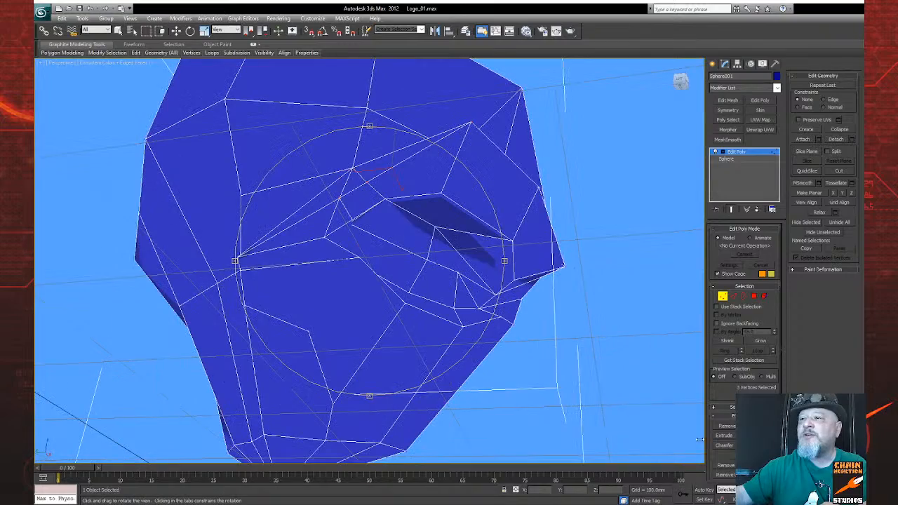
pyautogui.moveTo(411, 304); pyautogui.dragTo(474, 343)
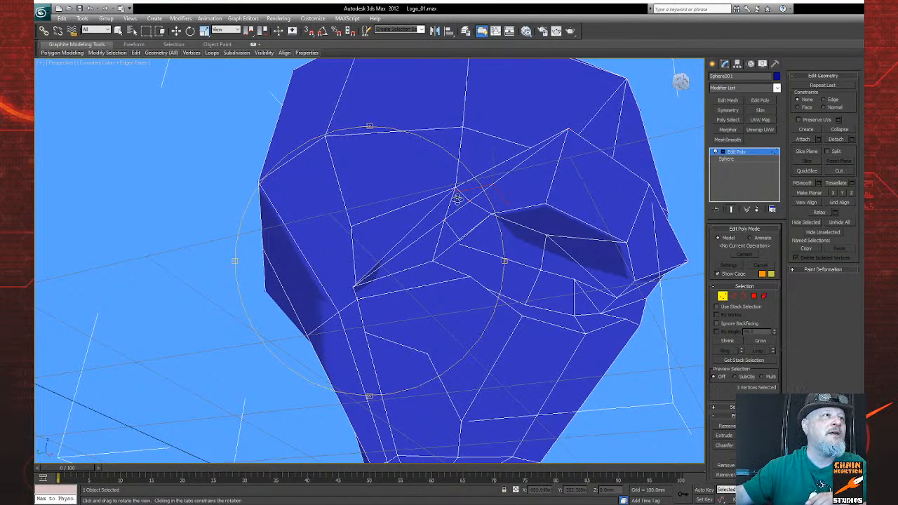
pyautogui.moveTo(465, 256); pyautogui.dragTo(494, 227)
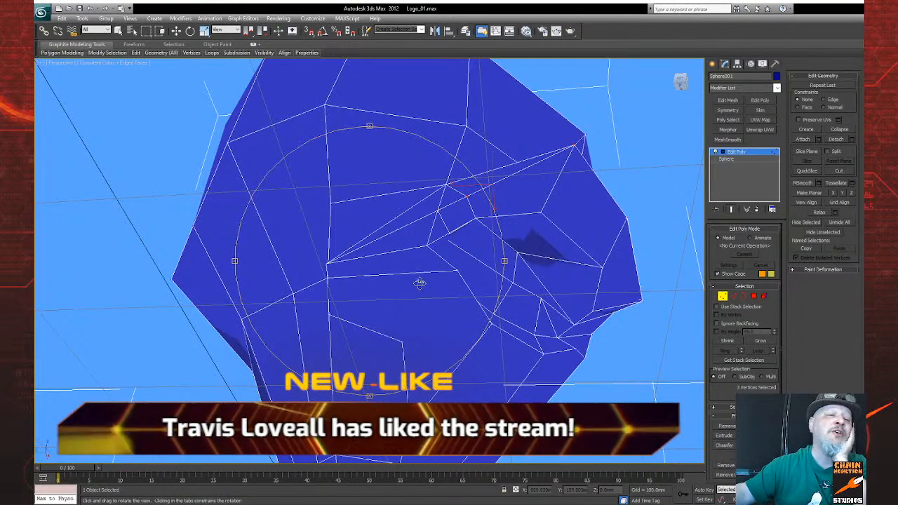
pyautogui.moveTo(442, 298); pyautogui.dragTo(407, 305)
pyautogui.moveTo(483, 307); pyautogui.dragTo(545, 309)
pyautogui.scroll(-4, 503, 306)
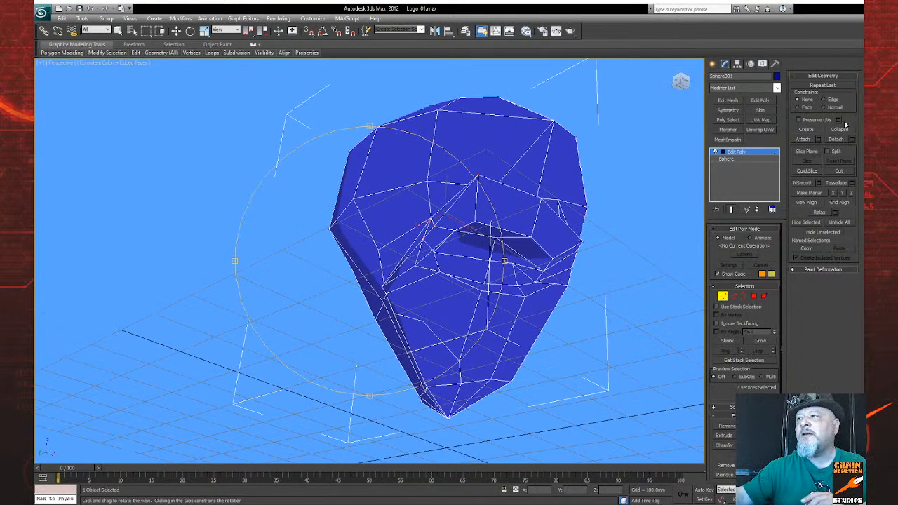
# Step: Unhide the logo reference plane and return to the four-viewport layout with the brow area in close view
pyautogui.click(763, 63)
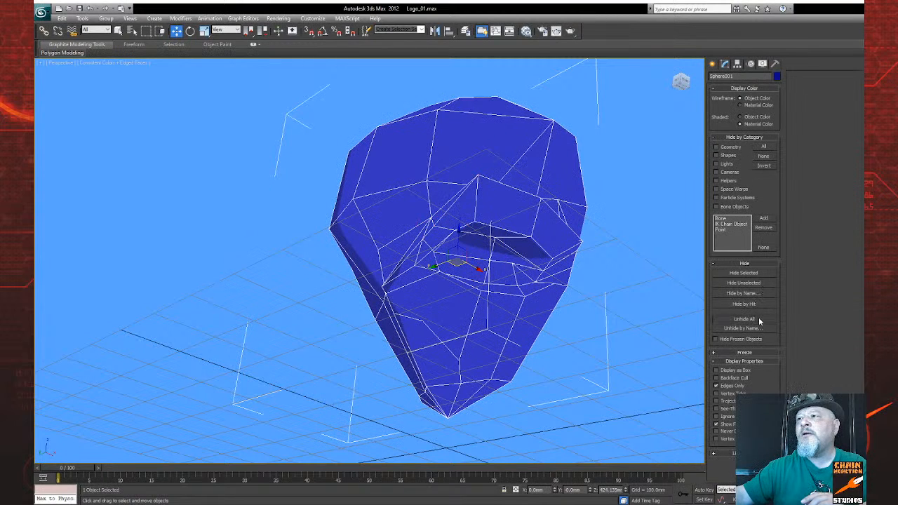
pyautogui.click(759, 317)
pyautogui.scroll(1, 595, 356)
pyautogui.moveTo(596, 356); pyautogui.dragTo(651, 318, button='middle')
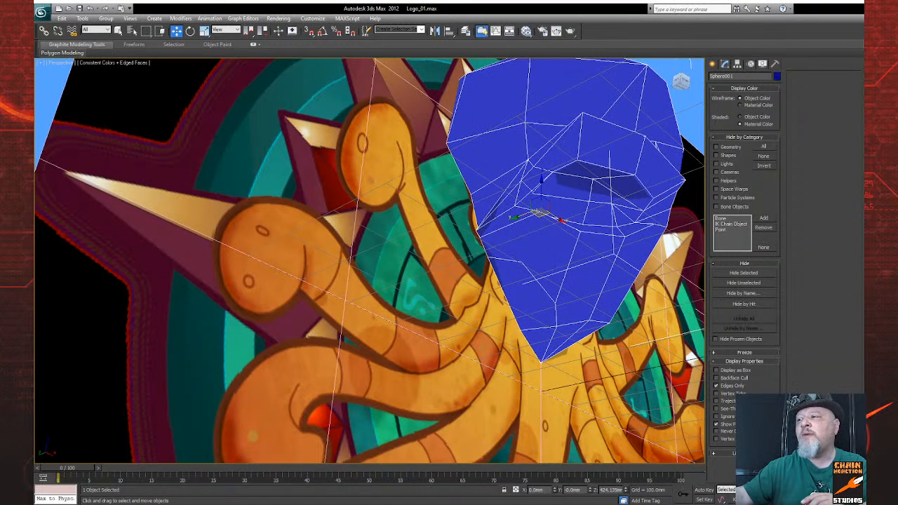
pyautogui.hotkey('alt', 'w')
pyautogui.scroll(-3, 537, 362)
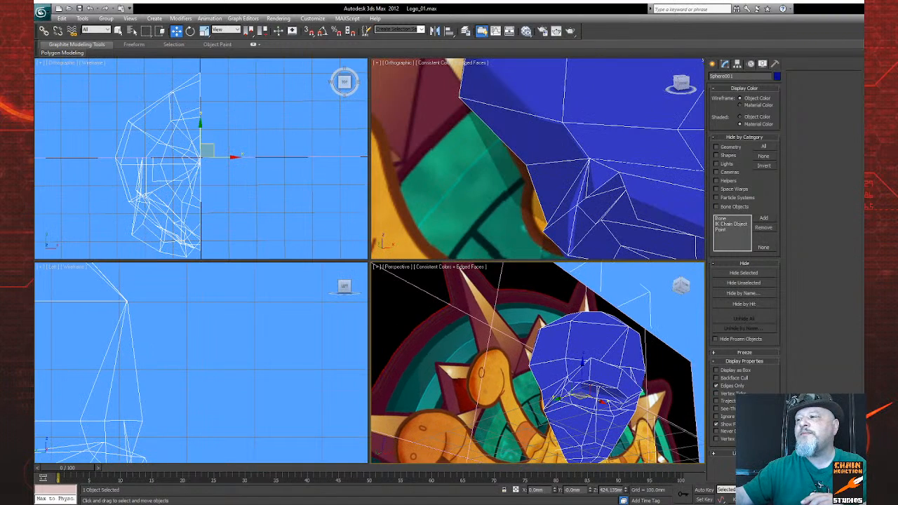
pyautogui.keyDown('alt'); pyautogui.moveTo(534, 365); pyautogui.dragTo(573, 351, button='middle'); pyautogui.keyUp('alt')
pyautogui.scroll(6, 584, 392)
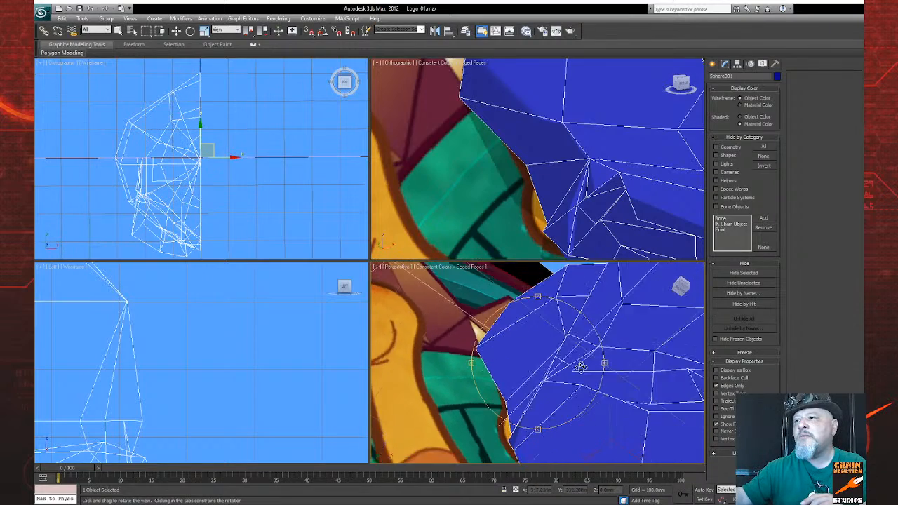
pyautogui.press('w')
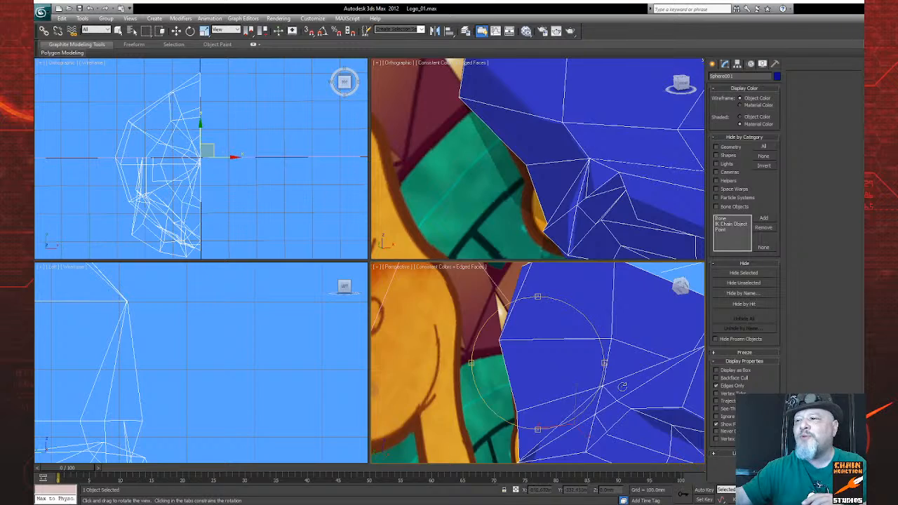
# Step: Return to vertex editing and cut a short new edge beside the outer corner of the eye socket
pyautogui.moveTo(545, 372); pyautogui.dragTo(515, 375)
pyautogui.moveTo(560, 353); pyautogui.dragTo(581, 375)
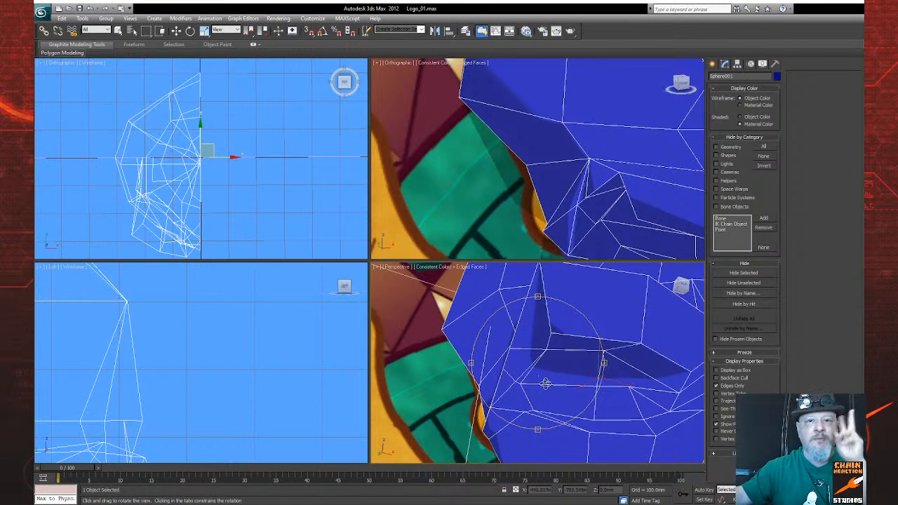
pyautogui.moveTo(561, 374); pyautogui.dragTo(605, 364)
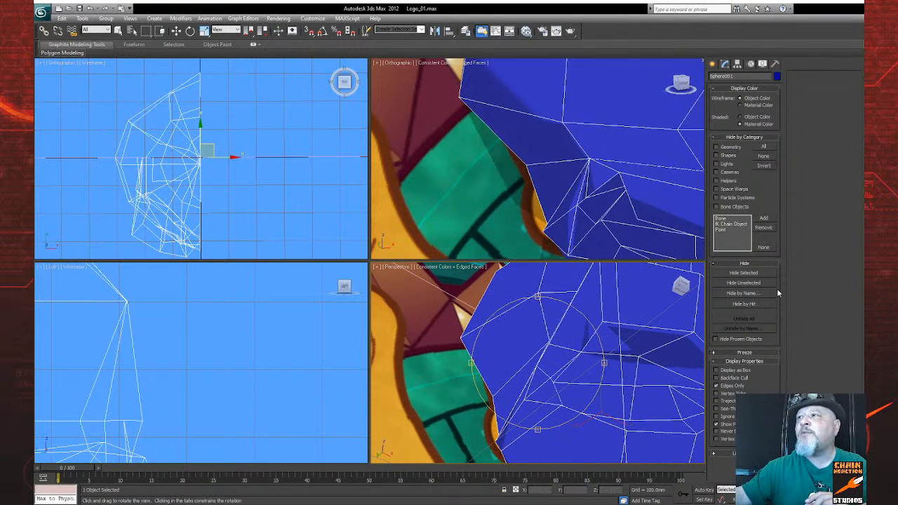
pyautogui.click(726, 64)
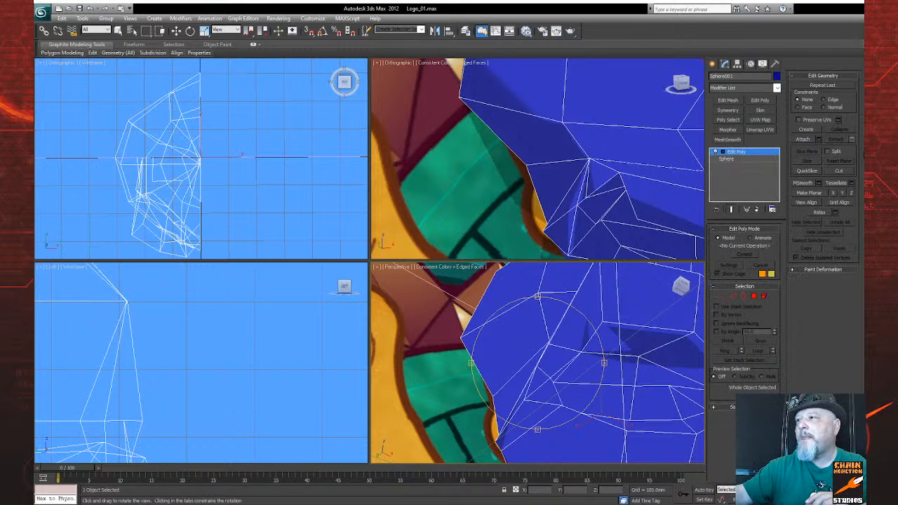
pyautogui.click(723, 295)
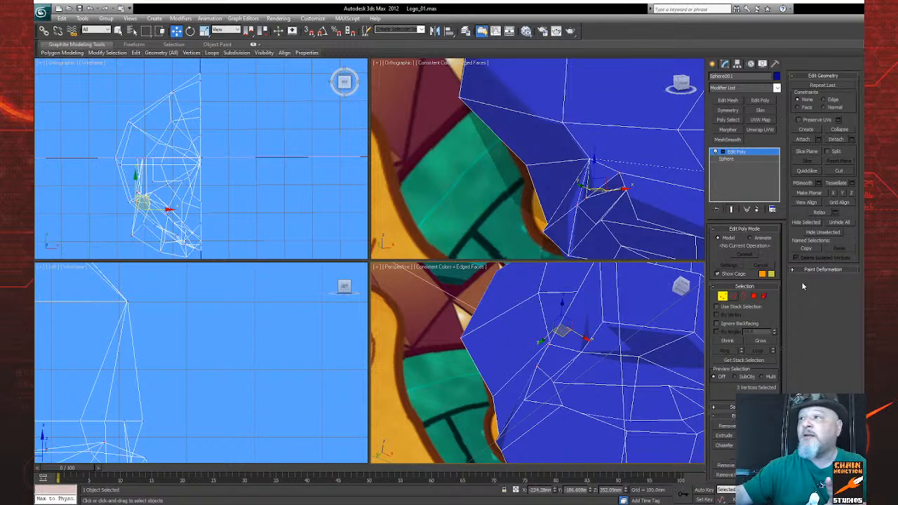
pyautogui.click(840, 172)
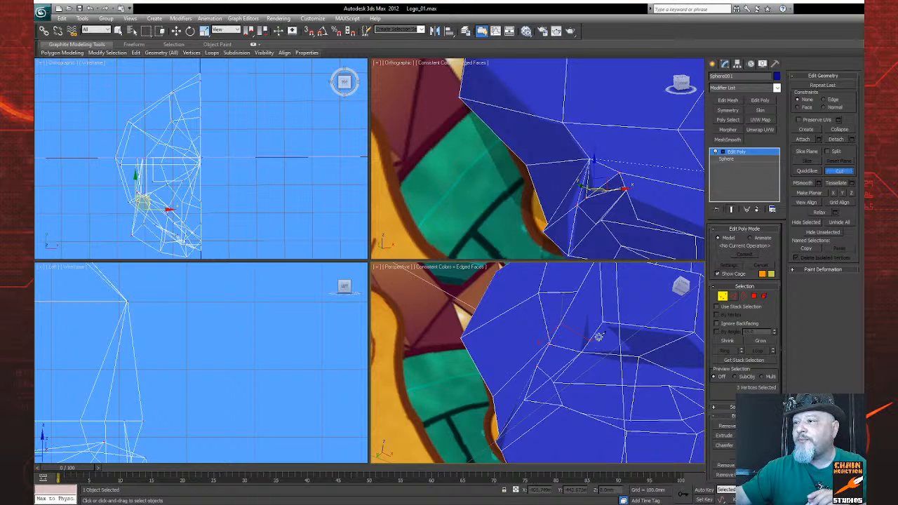
pyautogui.click(552, 378)
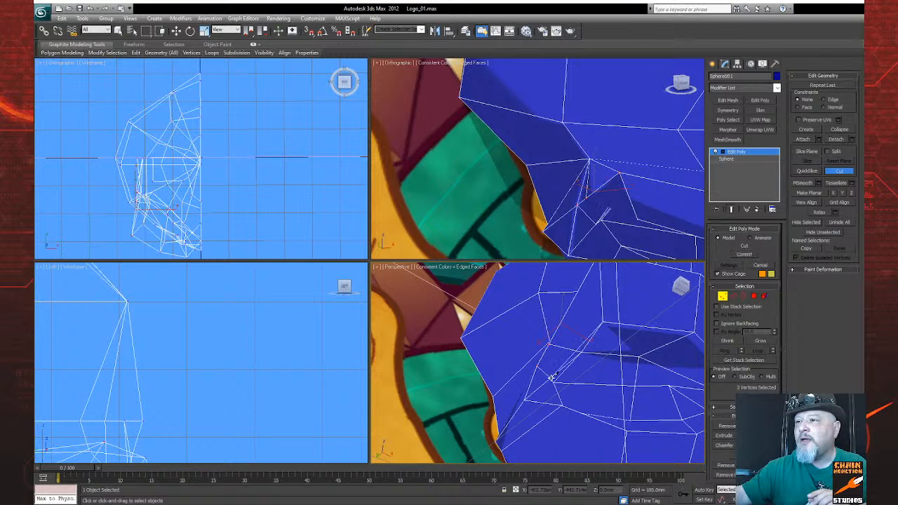
# Step: Select the vertex at the upper outer corner of the eye socket and move it forward and outward in the top view
pyautogui.click(846, 501)
pyautogui.moveTo(575, 363)
pyautogui.mouseDown()
pyautogui.moveTo(578, 351)
pyautogui.moveTo(560, 355)
pyautogui.mouseUp()
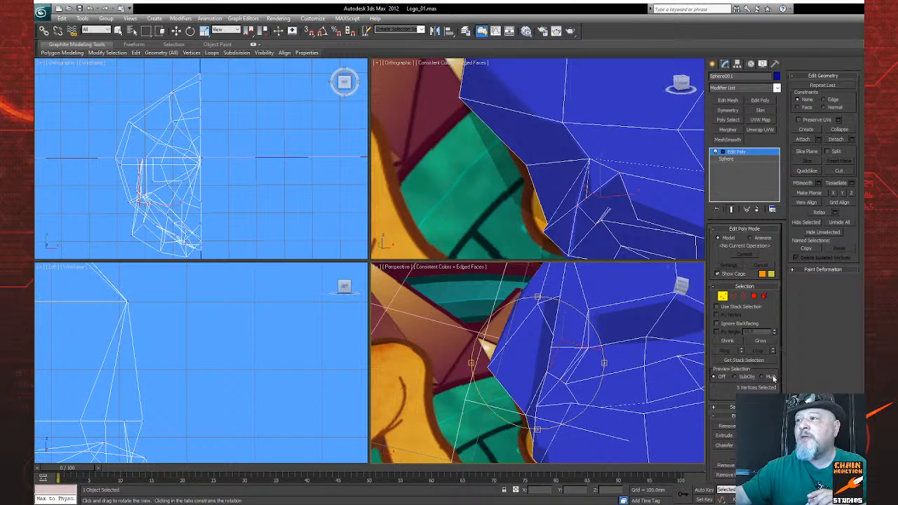
pyautogui.moveTo(769, 377); pyautogui.dragTo(776, 365)
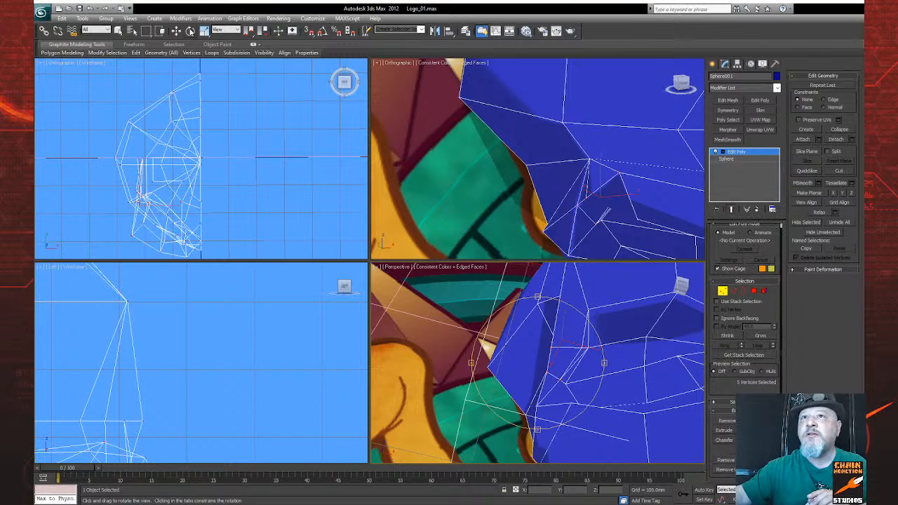
pyautogui.click(117, 30)
pyautogui.click(249, 105)
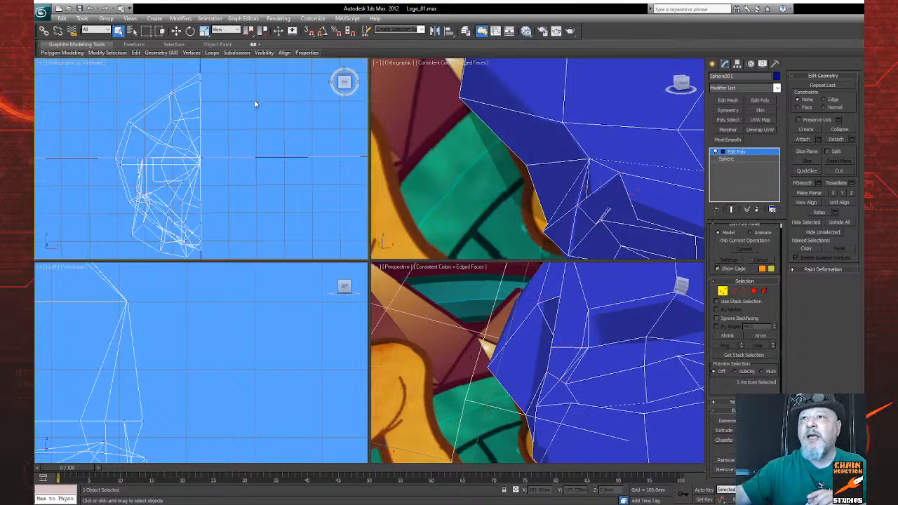
pyautogui.click(582, 349)
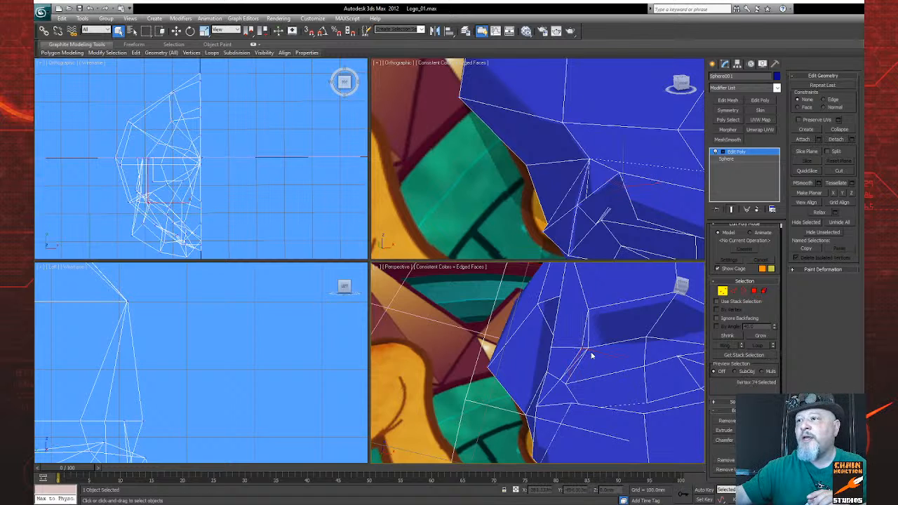
pyautogui.moveTo(189, 255); pyautogui.dragTo(277, 235, button='middle')
pyautogui.scroll(1, 200, 173)
pyautogui.scroll(2, 217, 162)
pyautogui.click(176, 31)
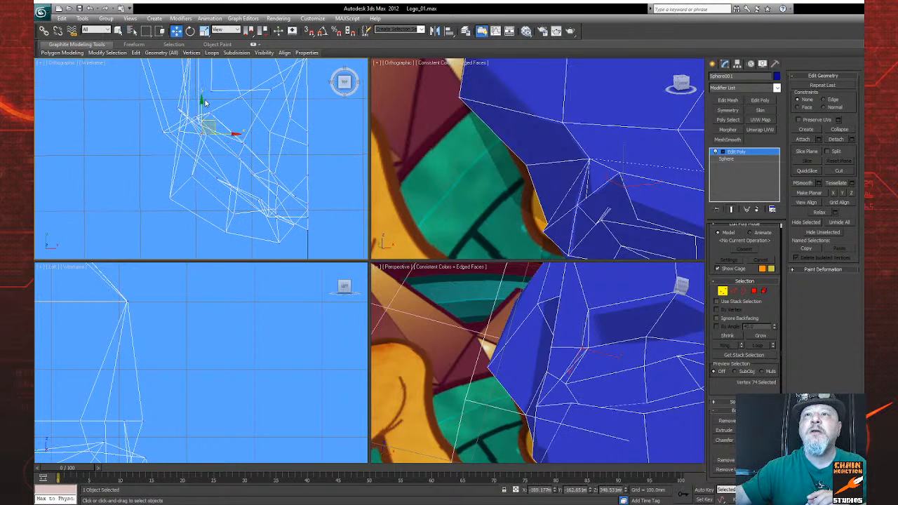
pyautogui.moveTo(201, 104); pyautogui.dragTo(200, 144)
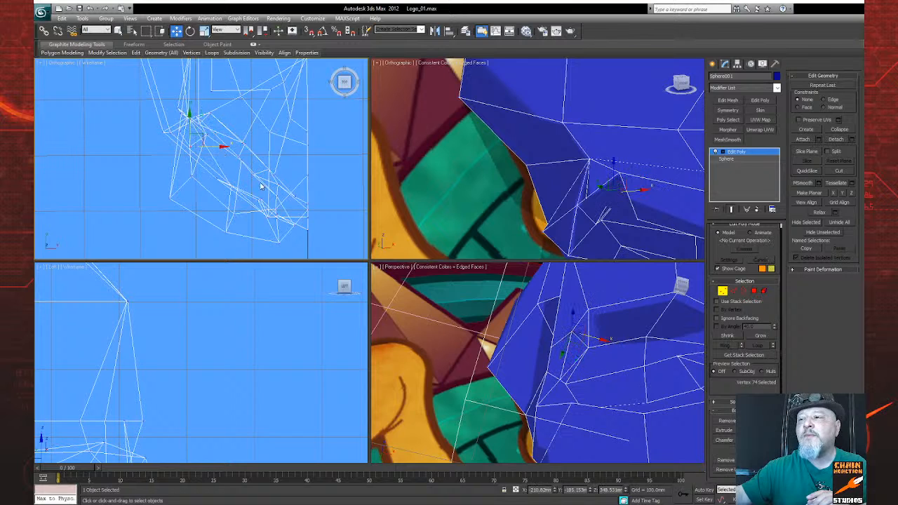
# Step: Select the vertex at the end of the new cut beside the outer eye corner and reposition it in the top view
pyautogui.click(562, 381)
pyautogui.moveTo(271, 203); pyautogui.dragTo(268, 207, button='middle')
pyautogui.moveTo(188, 97); pyautogui.dragTo(195, 132)
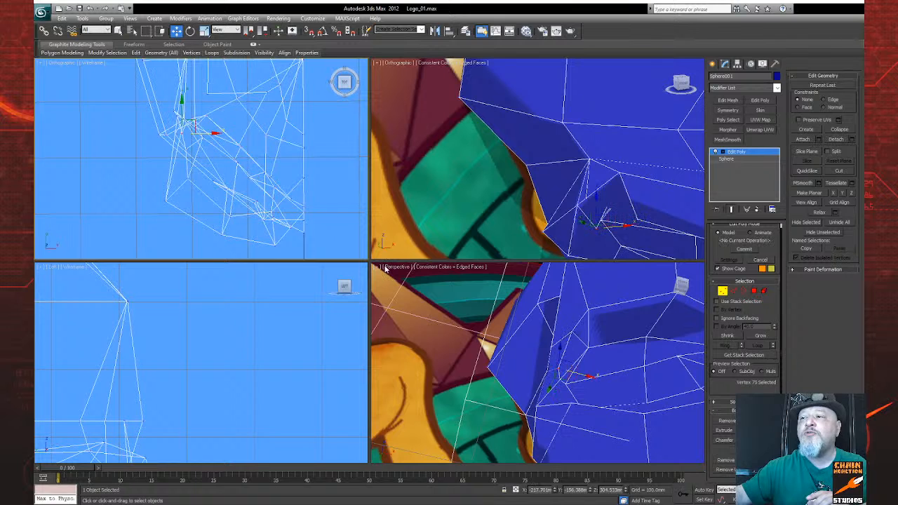
# Step: Move the two neighbouring vertices between the brow and the outer eye corner outward in the top view
pyautogui.moveTo(545, 372); pyautogui.dragTo(556, 375)
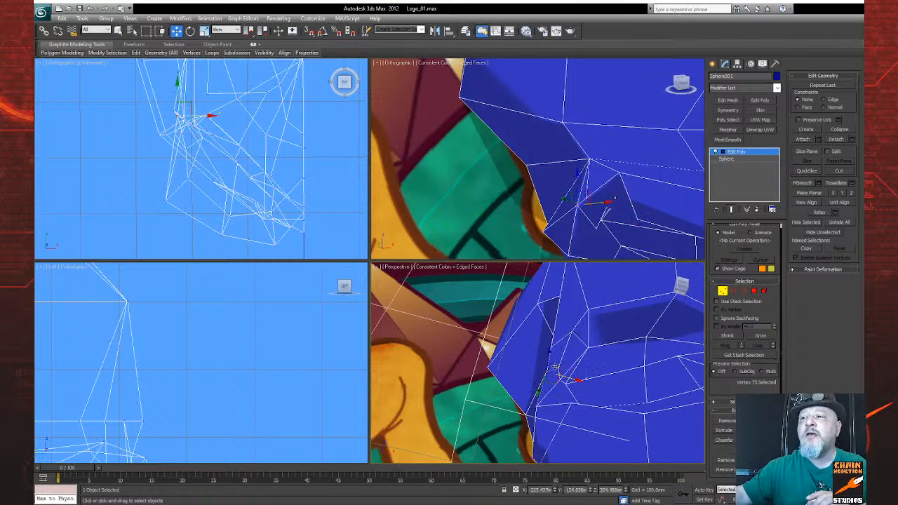
pyautogui.moveTo(199, 133); pyautogui.dragTo(206, 144, button='middle')
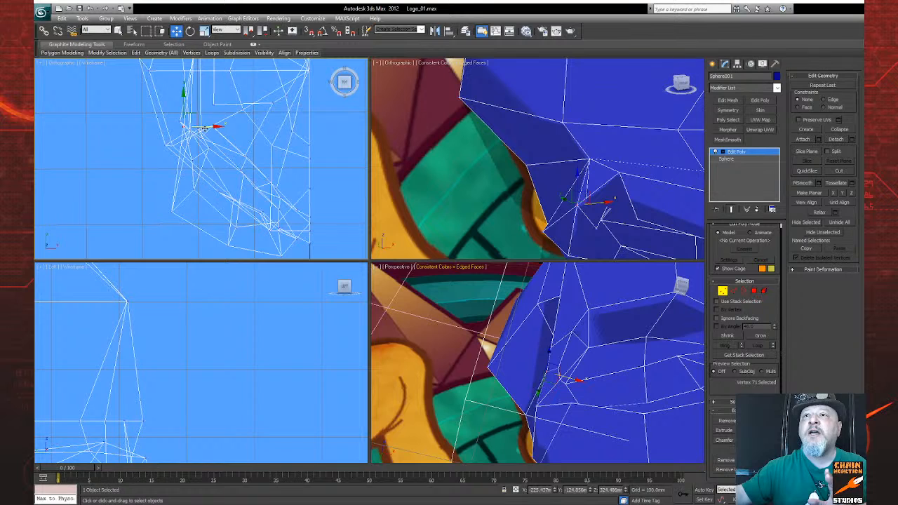
pyautogui.moveTo(205, 127); pyautogui.dragTo(192, 127)
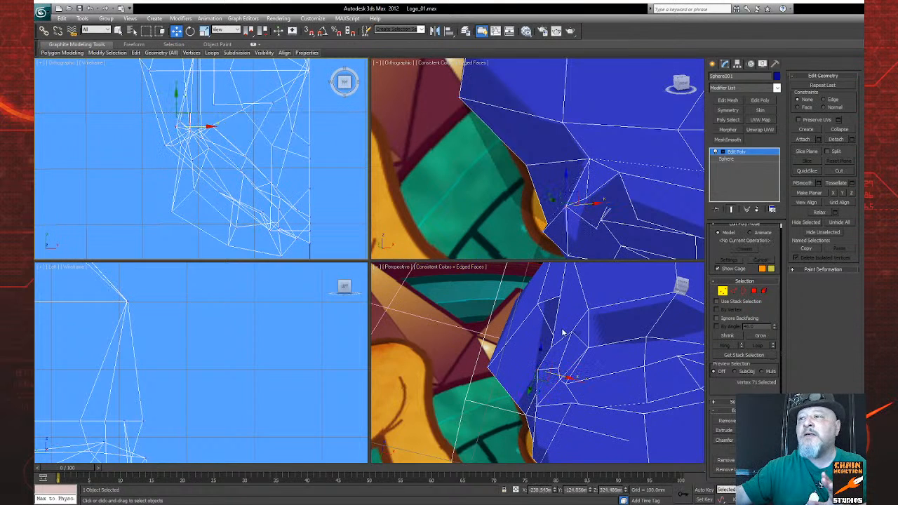
pyautogui.click(551, 348)
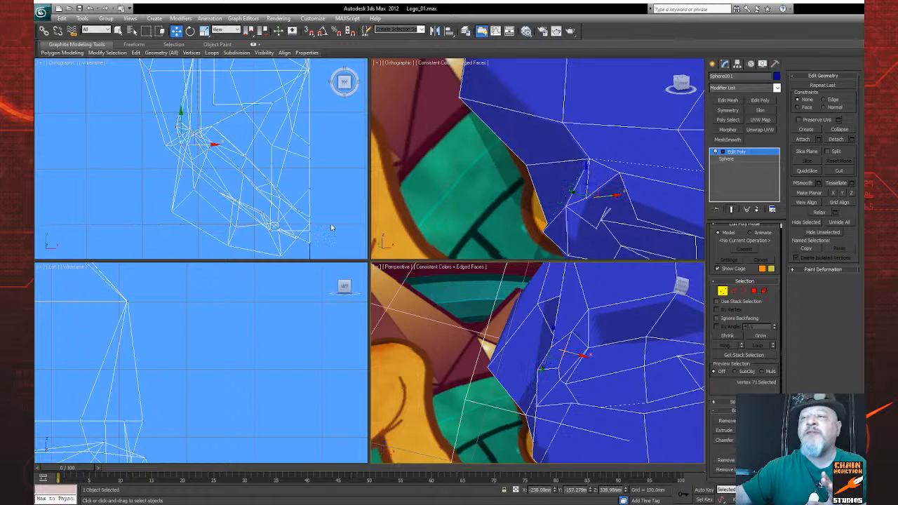
pyautogui.keyDown('alt'); pyautogui.moveTo(243, 169); pyautogui.dragTo(238, 173, button='middle'); pyautogui.keyUp('alt')
pyautogui.moveTo(202, 157); pyautogui.dragTo(190, 159)
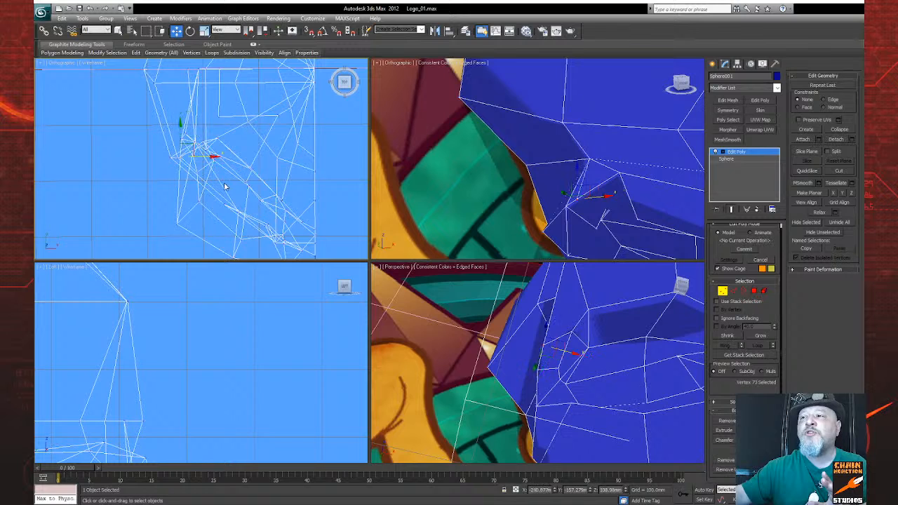
# Step: Reposition the vertices along the lower outer rim of the eye socket in the left view, shifting them downward
pyautogui.moveTo(563, 373)
pyautogui.mouseDown(button='middle')
pyautogui.moveTo(541, 355)
pyautogui.moveTo(549, 358)
pyautogui.moveTo(533, 363)
pyautogui.moveTo(525, 390)
pyautogui.moveTo(587, 372)
pyautogui.moveTo(563, 361)
pyautogui.moveTo(549, 382)
pyautogui.mouseUp(button='middle')
pyautogui.click(534, 394)
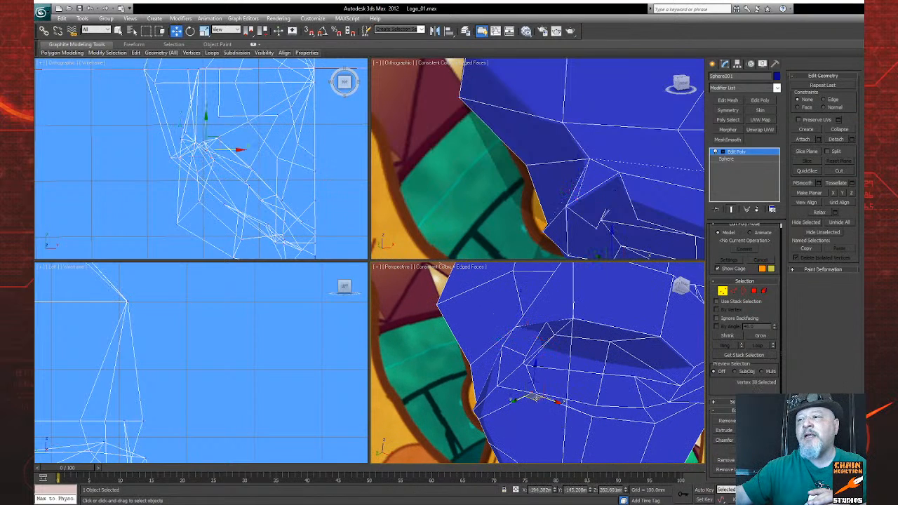
pyautogui.moveTo(280, 344); pyautogui.dragTo(355, 172, button='middle')
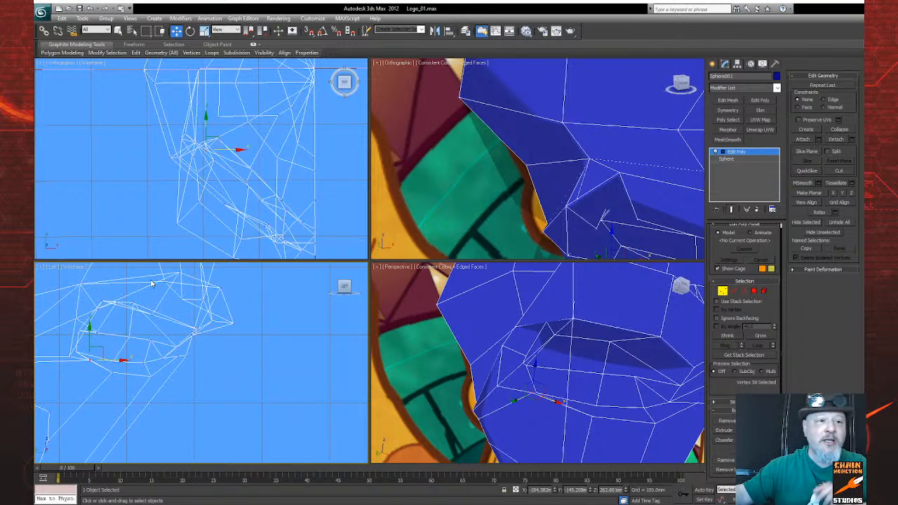
pyautogui.moveTo(103, 343); pyautogui.dragTo(116, 323, button='middle')
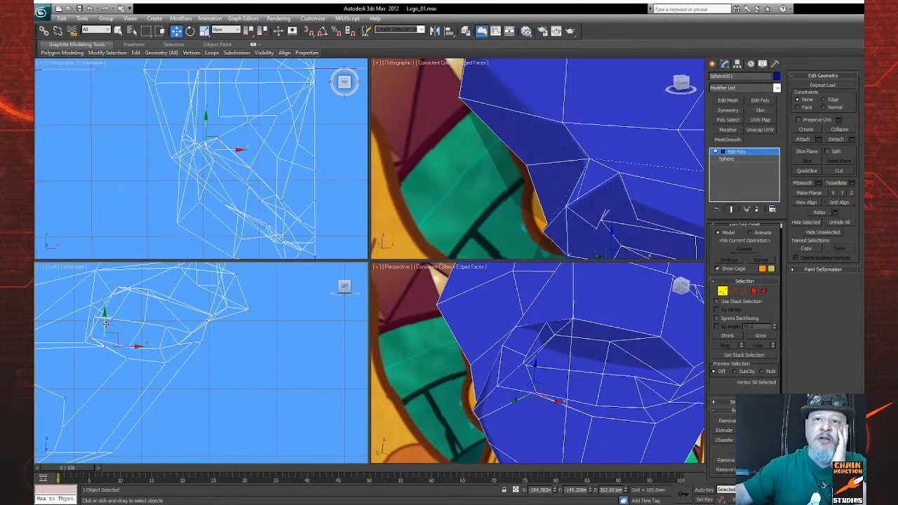
pyautogui.moveTo(107, 324); pyautogui.dragTo(129, 369)
pyautogui.click(127, 360)
pyautogui.moveTo(128, 327); pyautogui.dragTo(128, 336)
pyautogui.click(84, 342)
pyautogui.moveTo(84, 315); pyautogui.dragTo(96, 337)
pyautogui.click(85, 336)
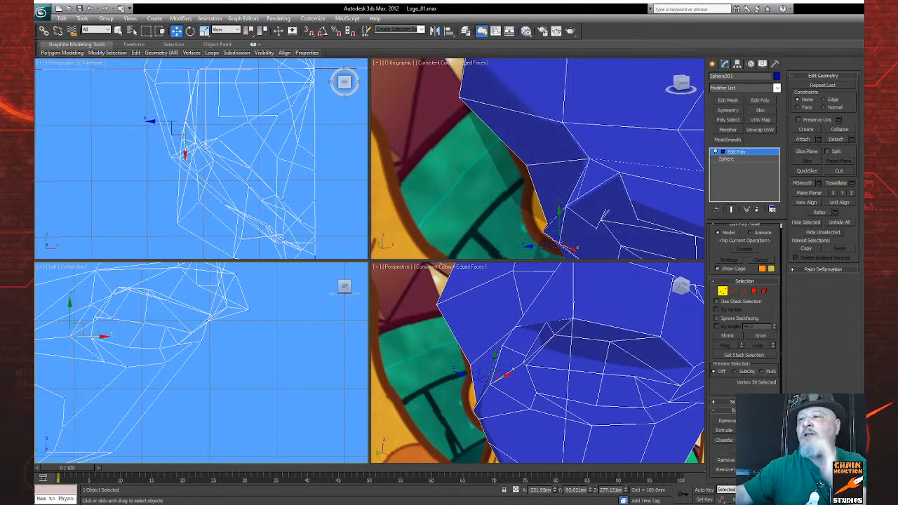
pyautogui.hotkey('alt', 'w')
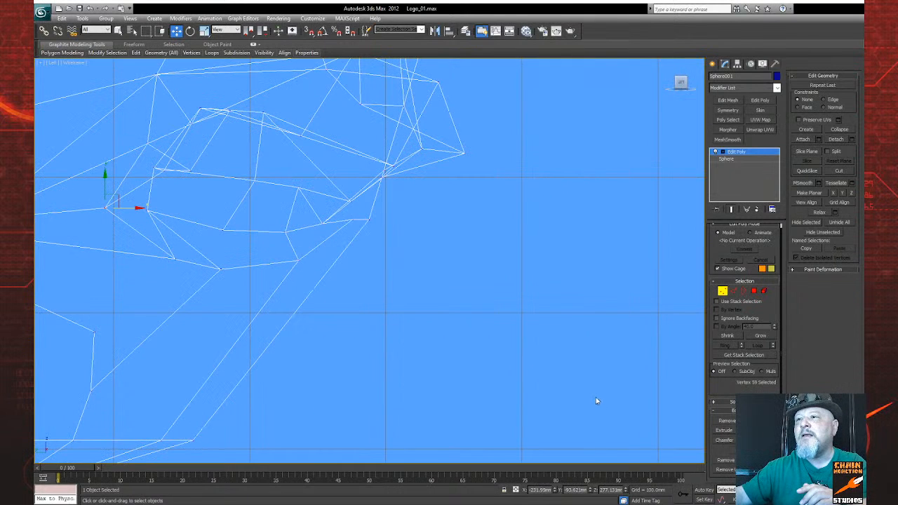
pyautogui.hotkey('alt', 'w')
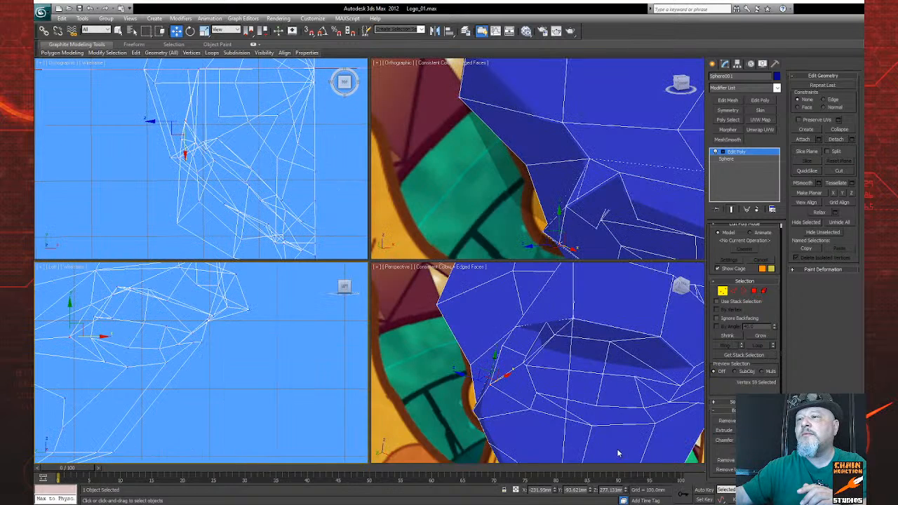
# Step: Select the vertex at the upper outer corner of the eye socket and lower it in the left view
pyautogui.click(848, 500)
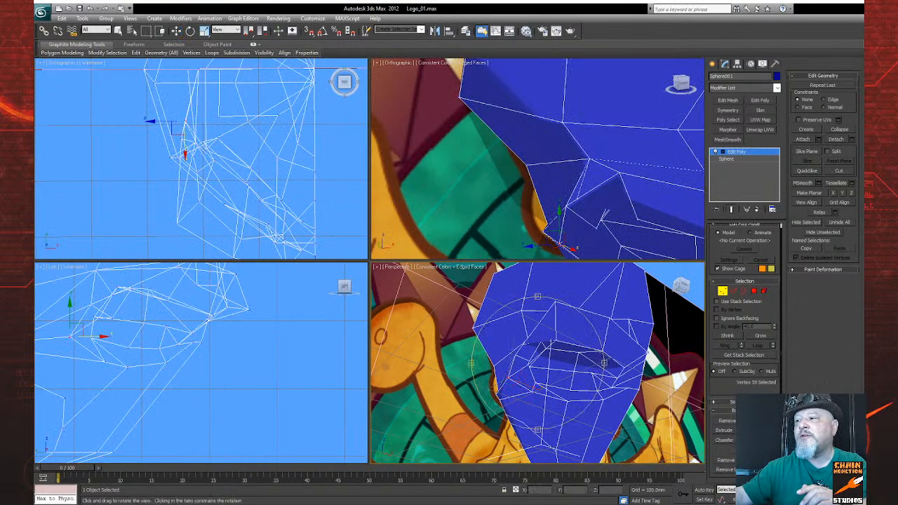
pyautogui.moveTo(511, 393); pyautogui.dragTo(542, 380)
pyautogui.scroll(5, 546, 372)
pyautogui.moveTo(551, 365); pyautogui.dragTo(551, 386, button='middle')
pyautogui.rightClick(574, 333)
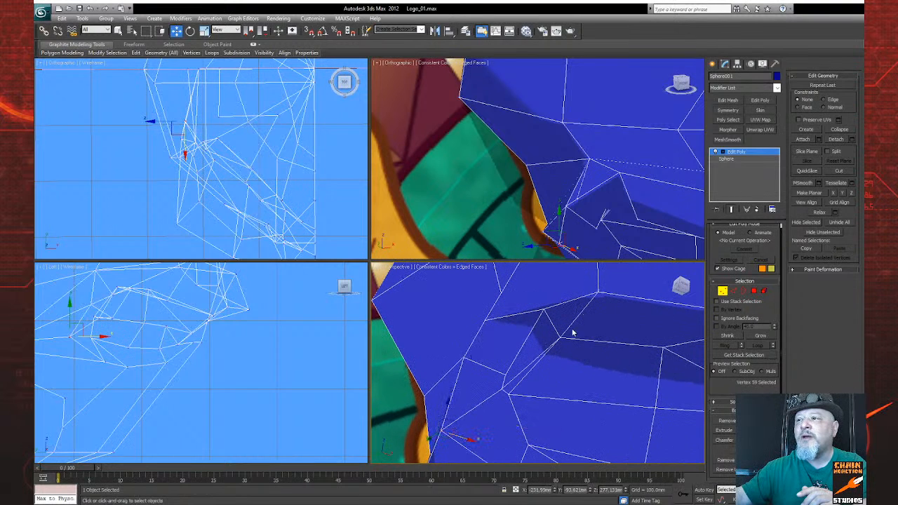
pyautogui.click(544, 310)
pyautogui.moveTo(137, 315); pyautogui.dragTo(112, 382, button='middle')
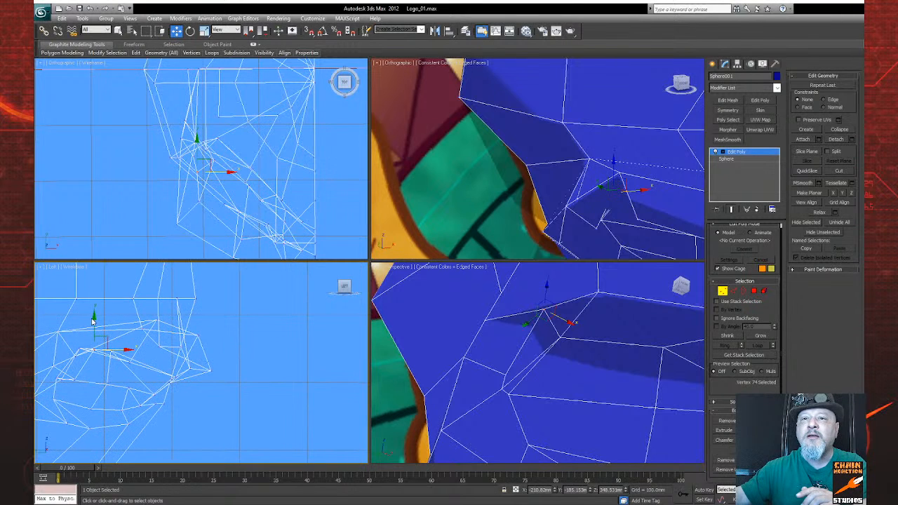
pyautogui.moveTo(94, 317); pyautogui.dragTo(95, 339)
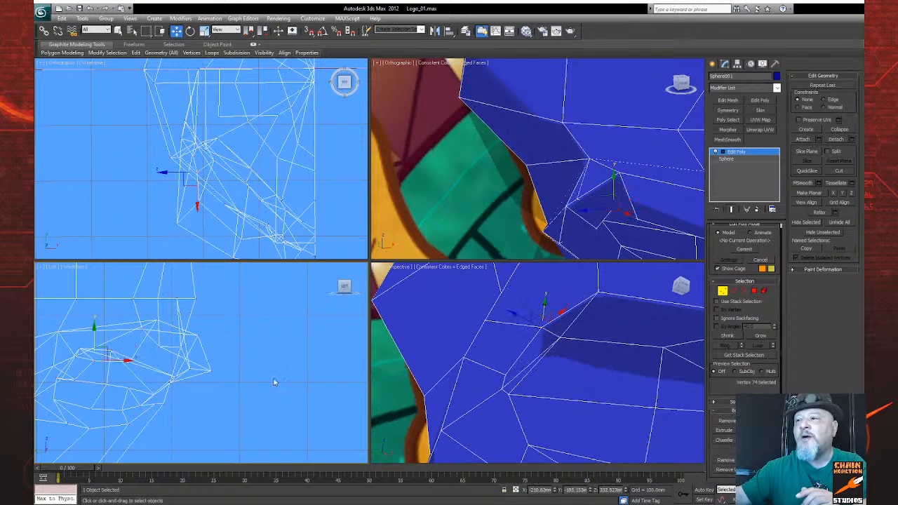
# Step: Target-weld the stray vertex at the outer eye corner to the adjacent socket corner vertex
pyautogui.keyDown('alt'); pyautogui.moveTo(534, 386); pyautogui.dragTo(512, 370, button='middle'); pyautogui.keyUp('alt')
pyautogui.moveTo(513, 371); pyautogui.dragTo(514, 369)
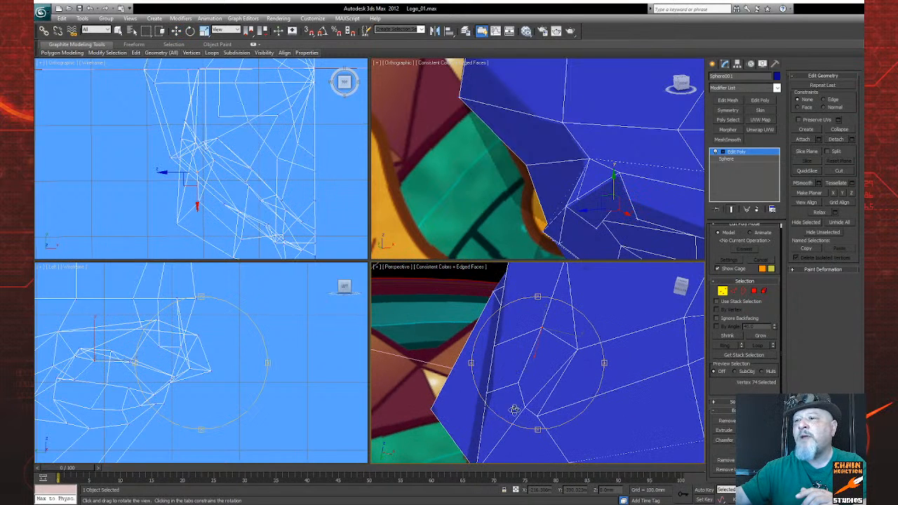
pyautogui.moveTo(554, 438); pyautogui.dragTo(567, 403)
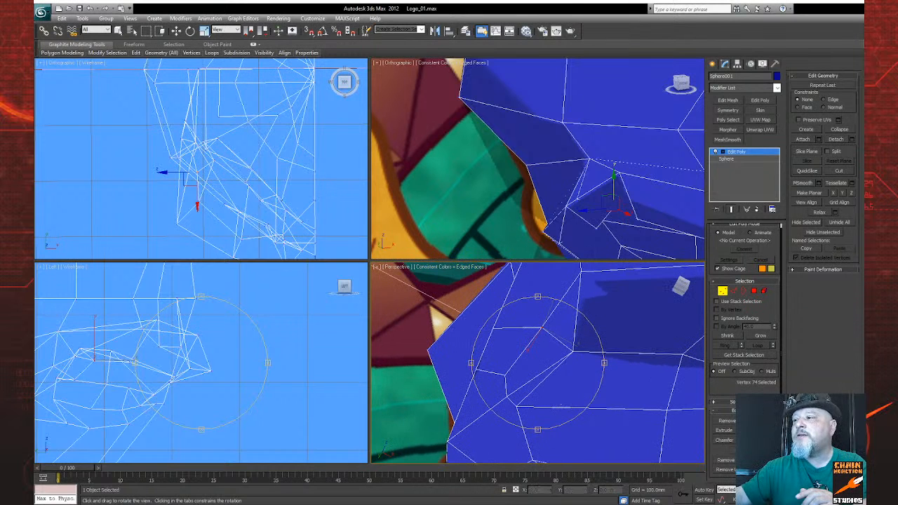
pyautogui.rightClick(561, 405)
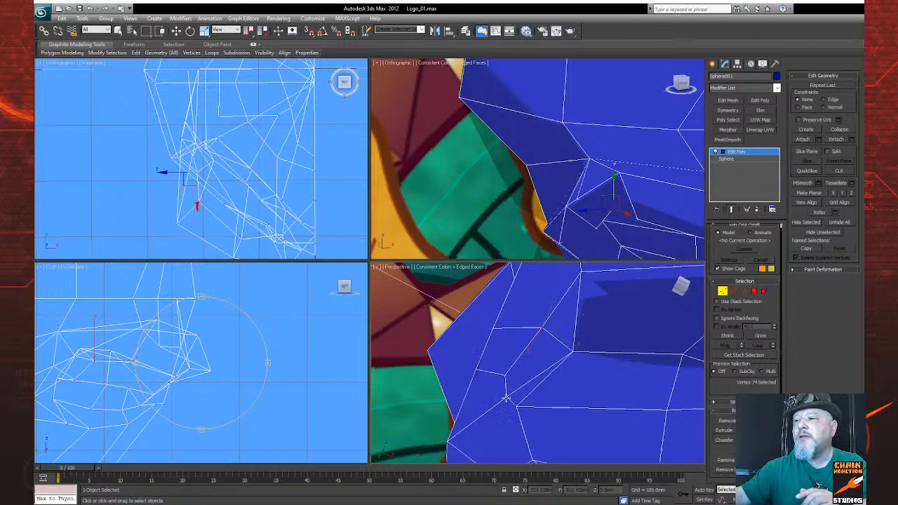
pyautogui.click(518, 407)
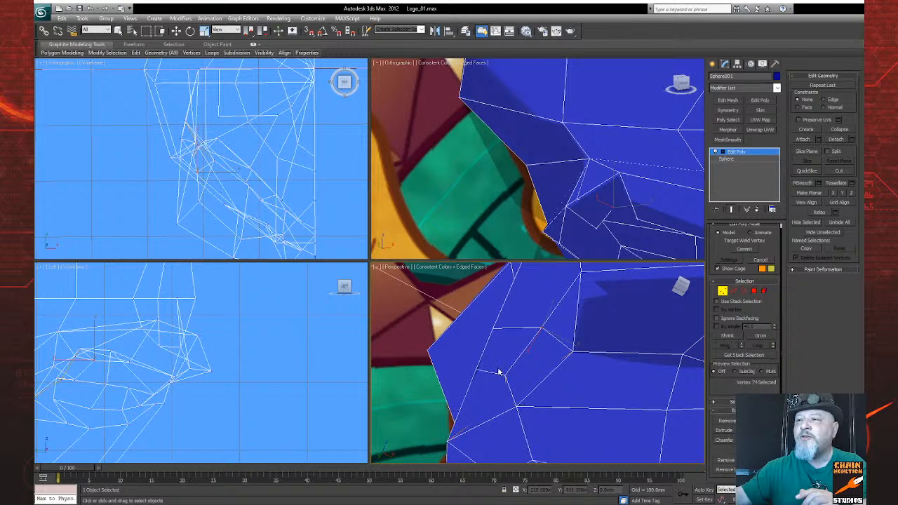
# Step: Examine the edge flow around the welded outer eye corner and brow from several angles in the perspective view
pyautogui.hotkey('ctrl', 'r')
pyautogui.moveTo(561, 393); pyautogui.dragTo(523, 375)
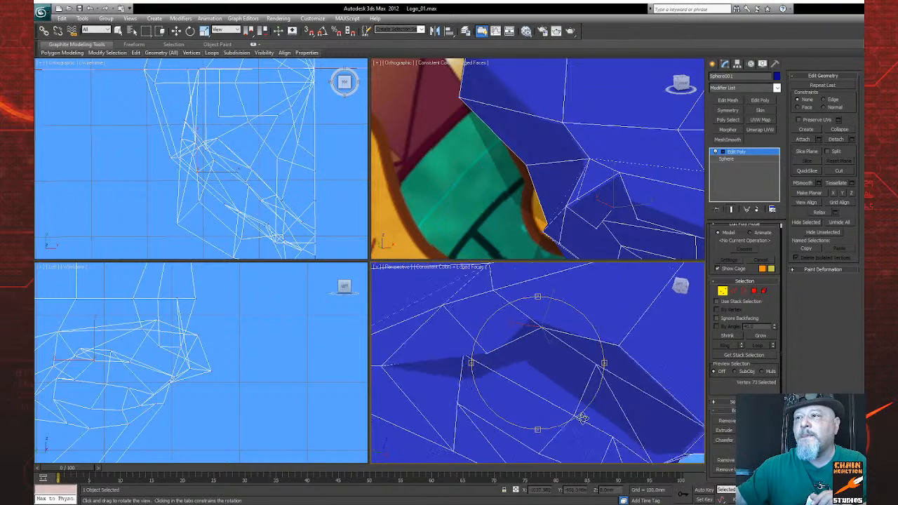
pyautogui.scroll(-3, 541, 414)
pyautogui.scroll(4, 525, 396)
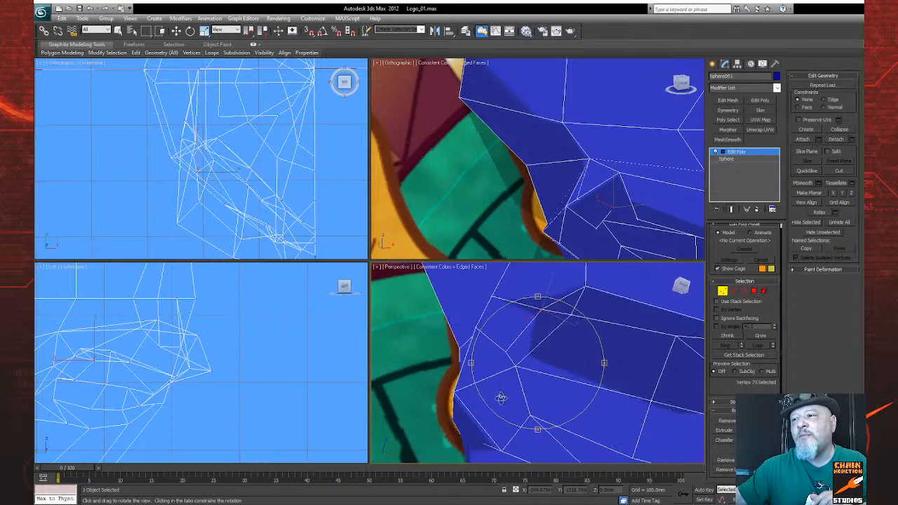
pyautogui.moveTo(507, 395); pyautogui.dragTo(483, 401)
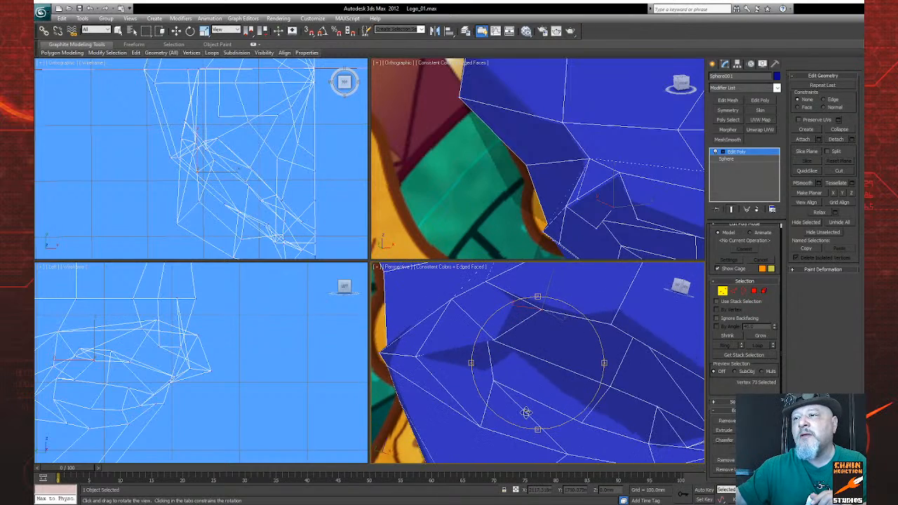
# Step: Move the vertex at the upper outer corner of the eye socket farther outward and down in the perspective view
pyautogui.moveTo(538, 424)
pyautogui.mouseDown()
pyautogui.moveTo(565, 427)
pyautogui.moveTo(544, 426)
pyautogui.mouseUp()
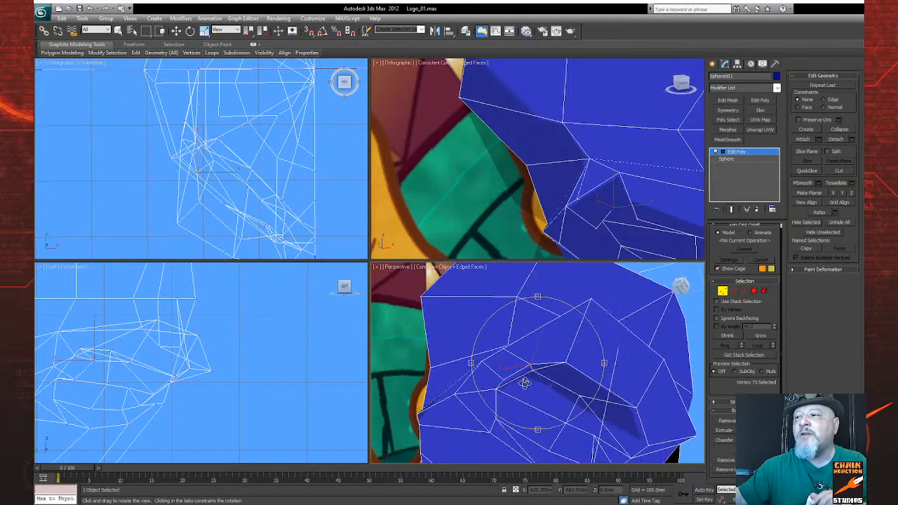
pyautogui.moveTo(509, 384)
pyautogui.mouseDown()
pyautogui.moveTo(511, 402)
pyautogui.moveTo(521, 379)
pyautogui.mouseUp()
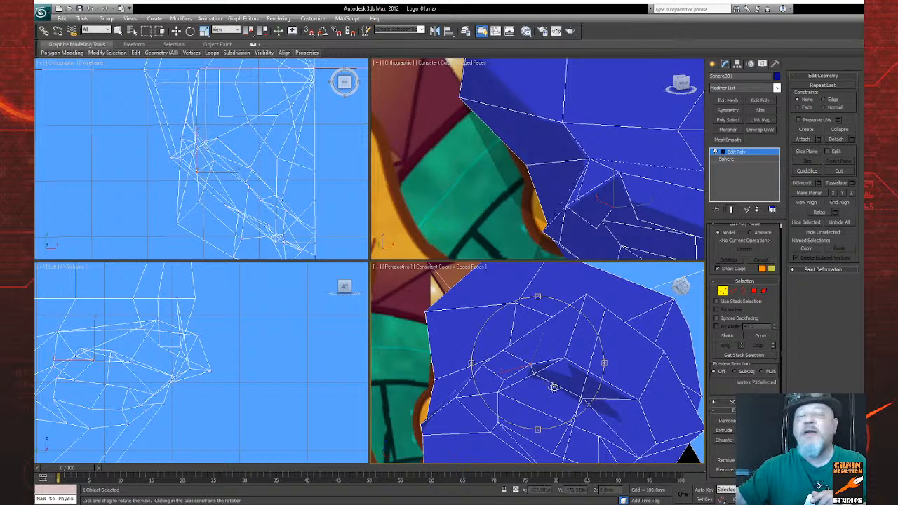
pyautogui.moveTo(575, 379); pyautogui.dragTo(506, 399)
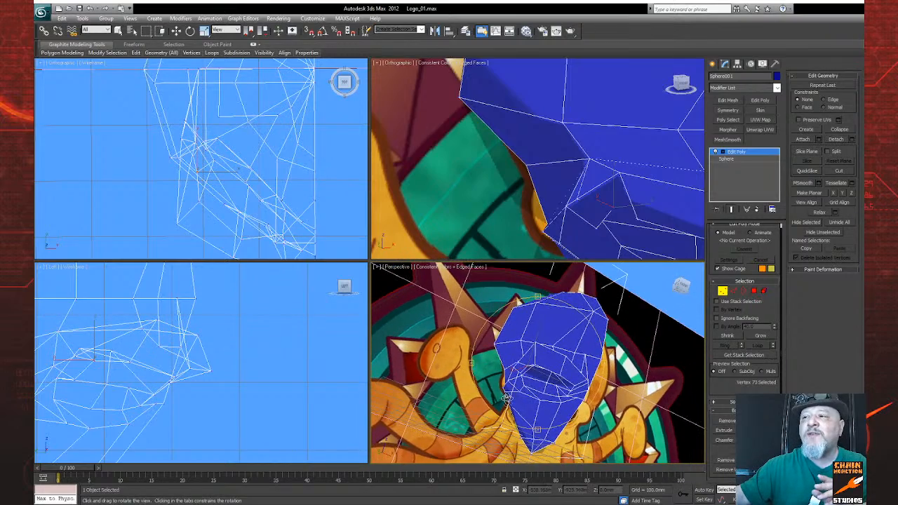
pyautogui.scroll(6, 540, 379)
pyautogui.rightClick(558, 370)
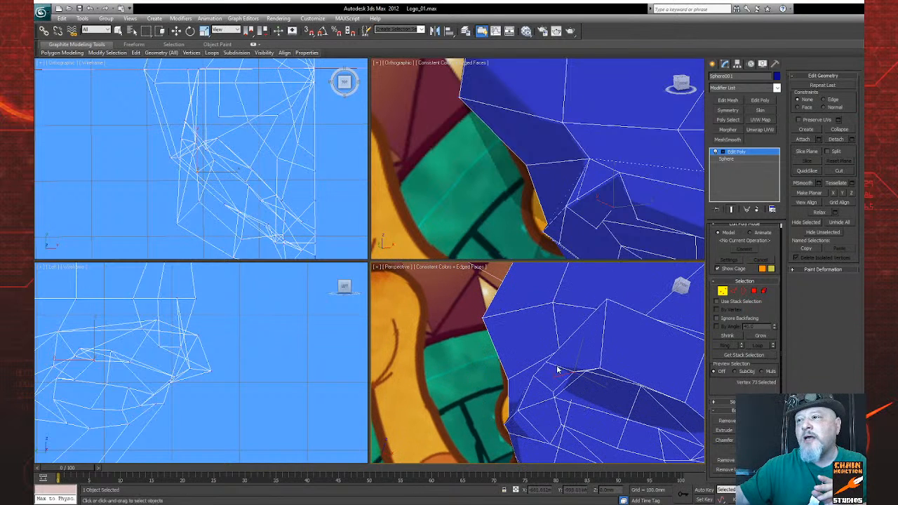
pyautogui.press('w')
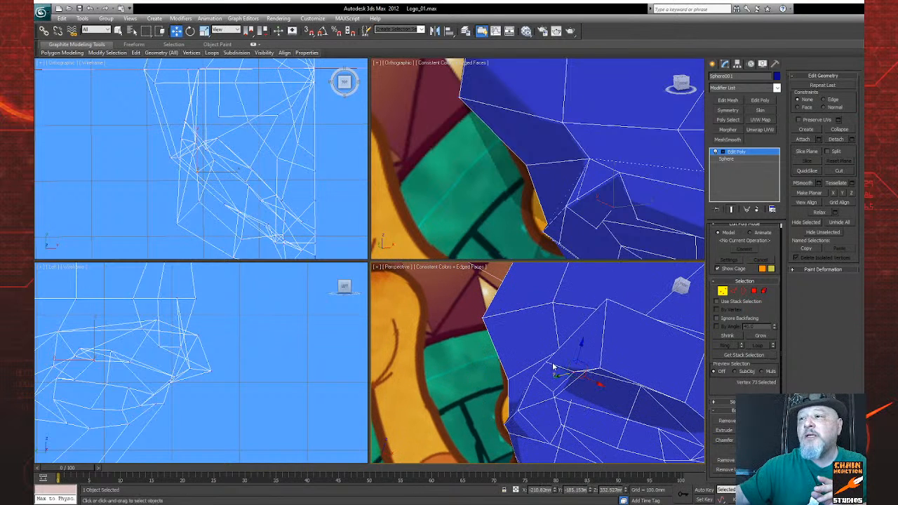
pyautogui.moveTo(547, 363); pyautogui.dragTo(533, 383)
pyautogui.click(533, 377)
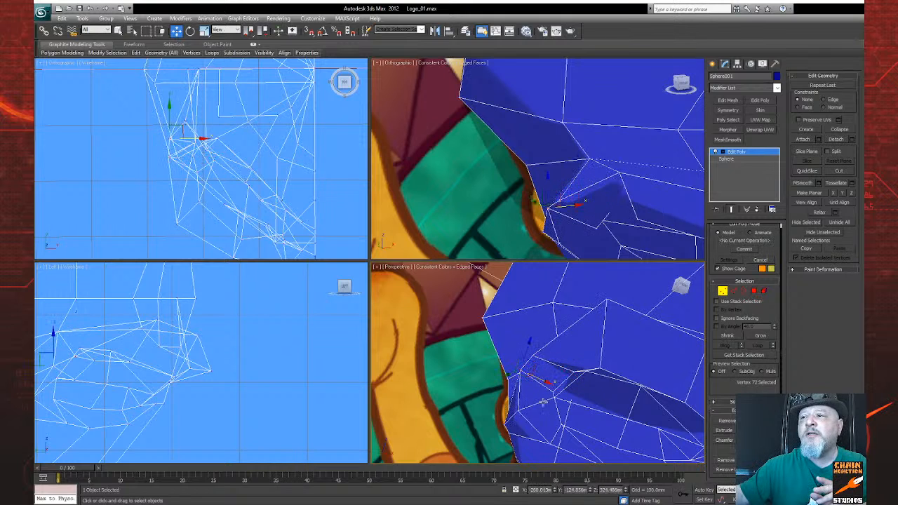
# Step: Select the neighbouring vertex on the upper socket rim and shift it outward along X
pyautogui.keyDown('alt'); pyautogui.moveTo(548, 382); pyautogui.dragTo(575, 379, button='middle'); pyautogui.keyUp('alt')
pyautogui.moveTo(574, 383); pyautogui.dragTo(503, 386)
pyautogui.click(847, 500)
pyautogui.rightClick(559, 397)
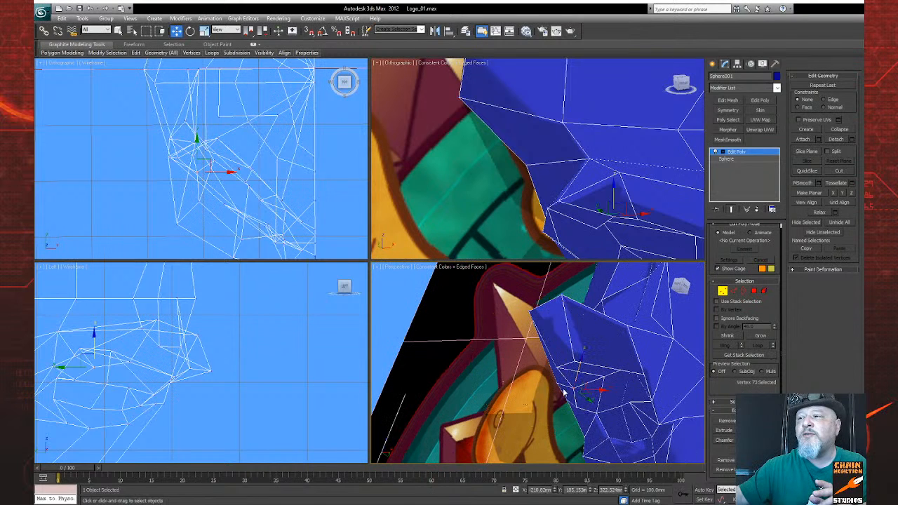
pyautogui.moveTo(598, 390); pyautogui.dragTo(574, 388)
# Step: Select the outer brow vertex above the eye socket and lower it along Z
pyautogui.hotkey('ctrl', 'r')
pyautogui.moveTo(516, 376); pyautogui.dragTo(574, 386)
pyautogui.rightClick(574, 387)
pyautogui.click(565, 351)
pyautogui.moveTo(572, 323); pyautogui.dragTo(582, 345)
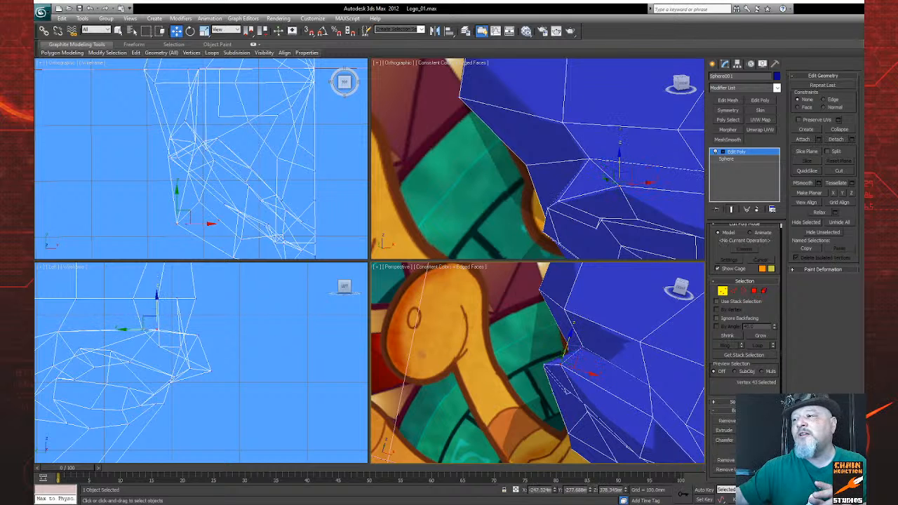
# Step: Shift the outer brow vertex slightly inward, and raise the vertex at the upper outer corner of the eye socket
pyautogui.hotkey('ctrl', 'r')
pyautogui.moveTo(535, 383); pyautogui.dragTo(568, 343)
pyautogui.press('w')
pyautogui.moveTo(585, 374); pyautogui.dragTo(570, 393)
pyautogui.click(504, 398)
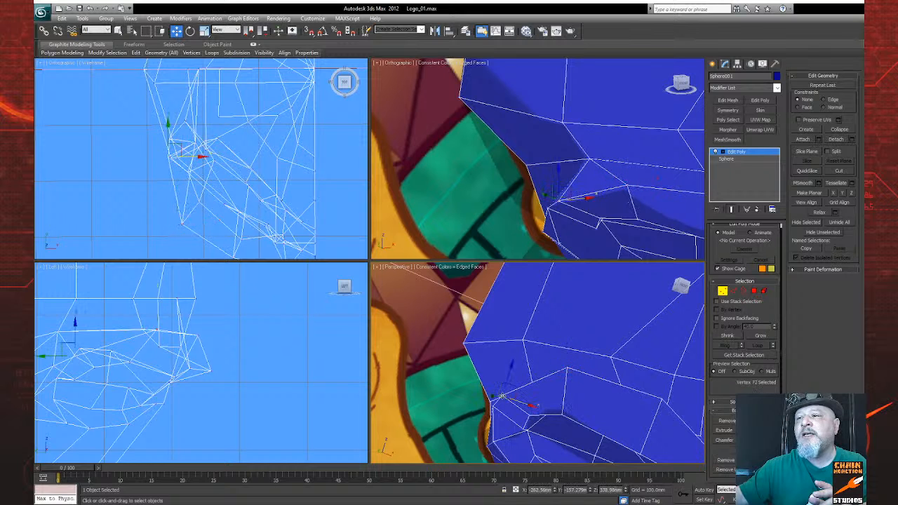
pyautogui.moveTo(509, 374); pyautogui.dragTo(512, 358)
# Step: Select the vertex at the inner eye corner and pull it forward in the left view
pyautogui.moveTo(628, 391); pyautogui.dragTo(587, 351, button='middle')
pyautogui.hotkey('ctrl', 'r')
pyautogui.scroll(-3, 569, 390)
pyautogui.scroll(2, 556, 392)
pyautogui.moveTo(518, 390); pyautogui.dragTo(495, 390)
pyautogui.press('w')
pyautogui.click(559, 390)
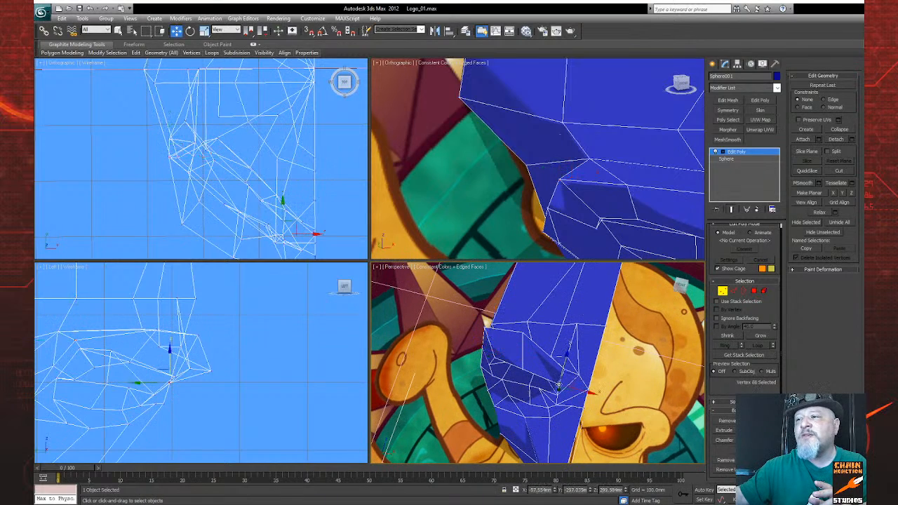
pyautogui.moveTo(180, 338); pyautogui.dragTo(106, 325, button='middle')
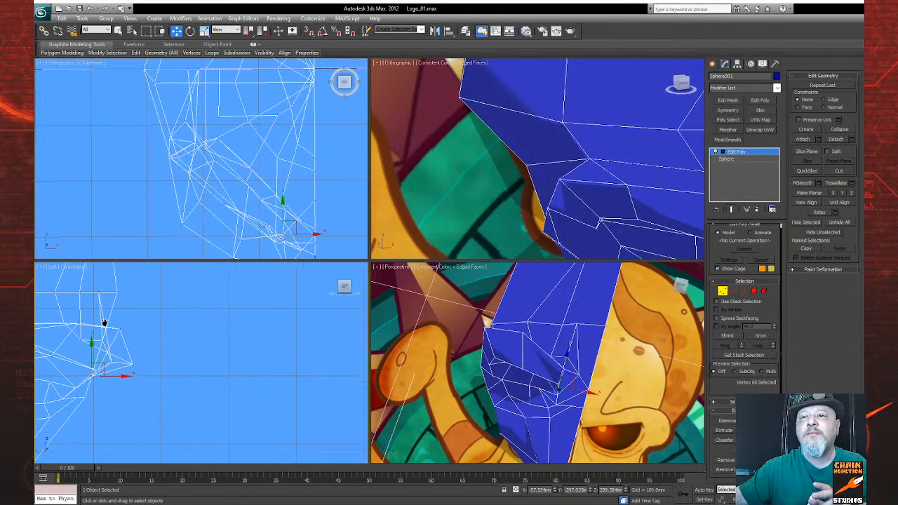
pyautogui.moveTo(108, 372); pyautogui.dragTo(152, 377)
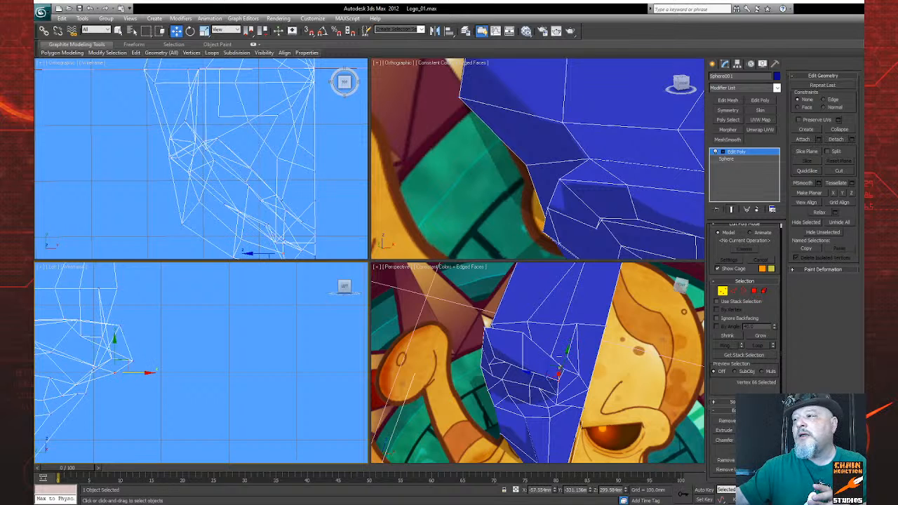
# Step: Select the vertex just above the inner eye corner and lower it along Z
pyautogui.hotkey('ctrl', 'r')
pyautogui.moveTo(500, 365); pyautogui.dragTo(527, 348)
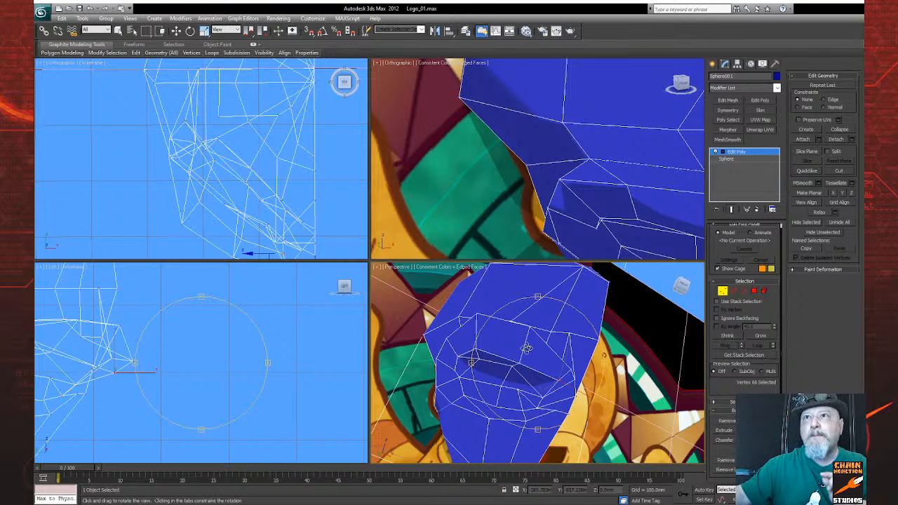
pyautogui.moveTo(527, 348); pyautogui.dragTo(529, 344)
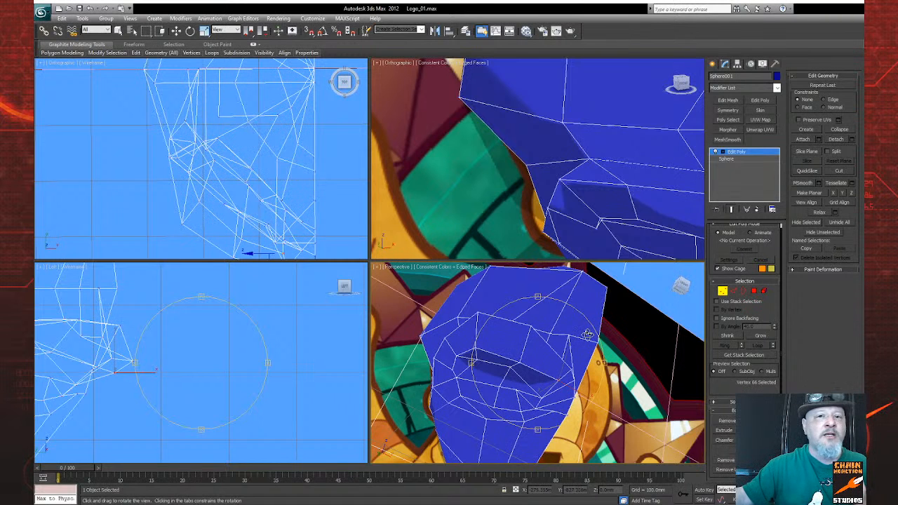
pyautogui.moveTo(559, 358); pyautogui.dragTo(565, 391)
pyautogui.moveTo(519, 367); pyautogui.dragTo(513, 400)
pyautogui.rightClick(512, 400)
pyautogui.click(521, 364)
pyautogui.moveTo(520, 342); pyautogui.dragTo(518, 356)
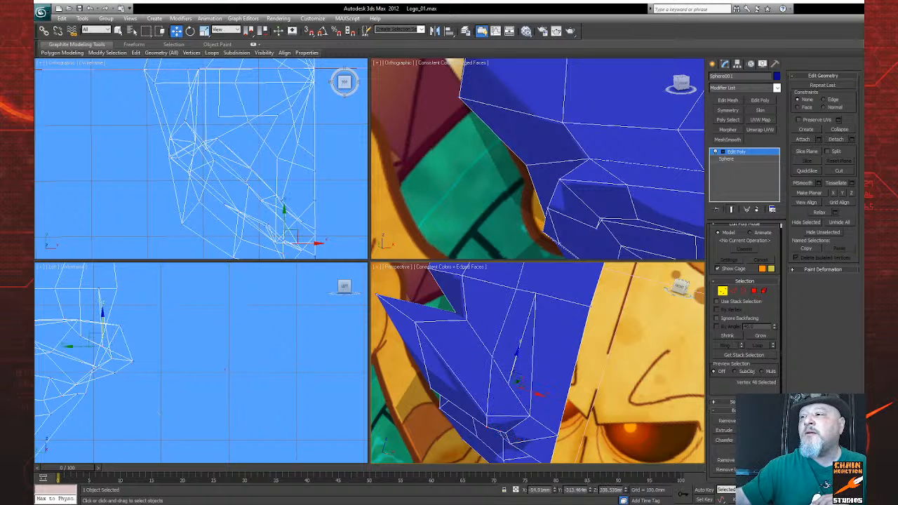
# Step: Target-weld the lowered vertex to the adjacent vertex at the inner eye corner
pyautogui.hotkey('ctrl', 'r')
pyautogui.moveTo(530, 389)
pyautogui.mouseDown()
pyautogui.moveTo(500, 363)
pyautogui.moveTo(507, 338)
pyautogui.moveTo(499, 359)
pyautogui.moveTo(518, 369)
pyautogui.moveTo(509, 377)
pyautogui.moveTo(535, 386)
pyautogui.moveTo(517, 377)
pyautogui.moveTo(530, 354)
pyautogui.moveTo(518, 399)
pyautogui.mouseUp()
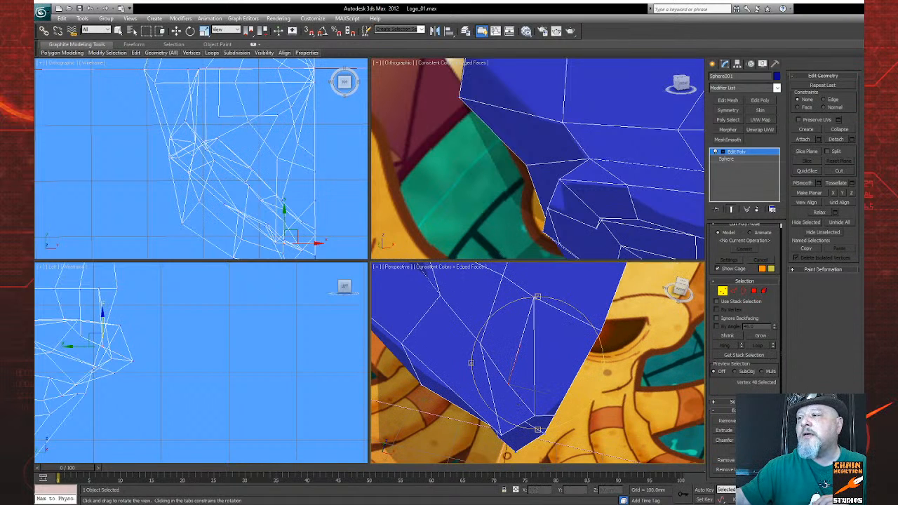
pyautogui.rightClick(494, 393)
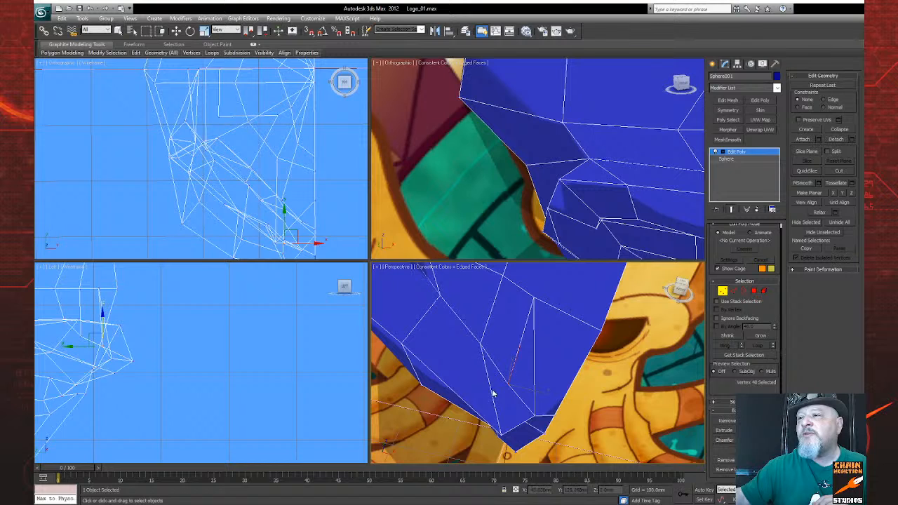
pyautogui.click(537, 418)
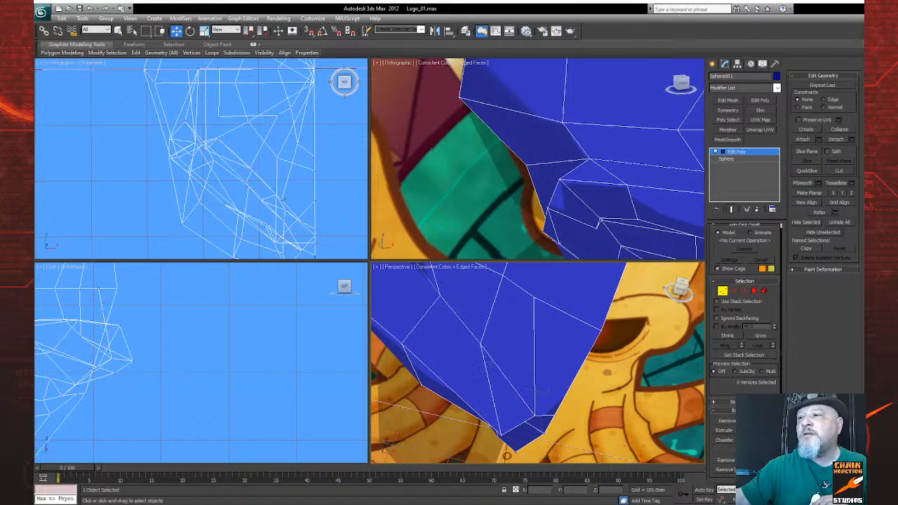
# Step: Try to target-weld the extra vertex on the lower socket rim to the inner eye-corner vertex
pyautogui.hotkey('ctrl', 'r')
pyautogui.moveTo(527, 369); pyautogui.dragTo(553, 340)
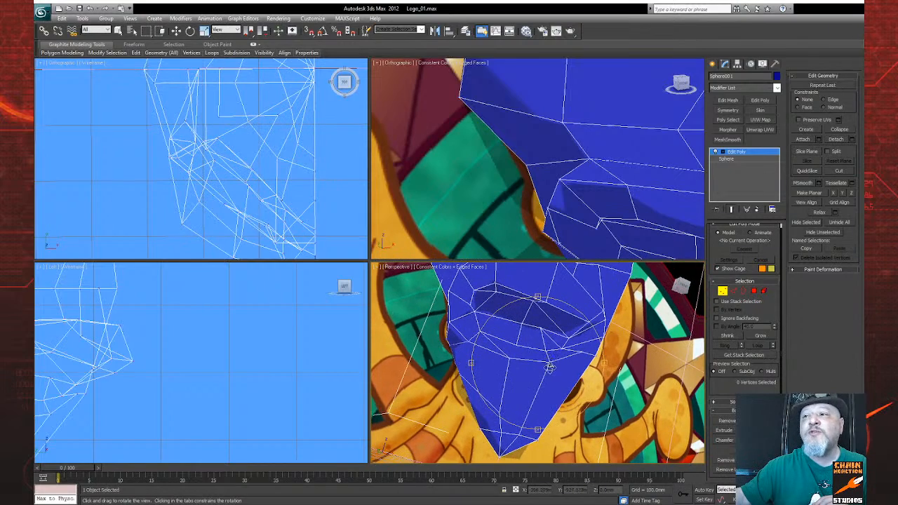
pyautogui.scroll(5, 544, 362)
pyautogui.rightClick(523, 345)
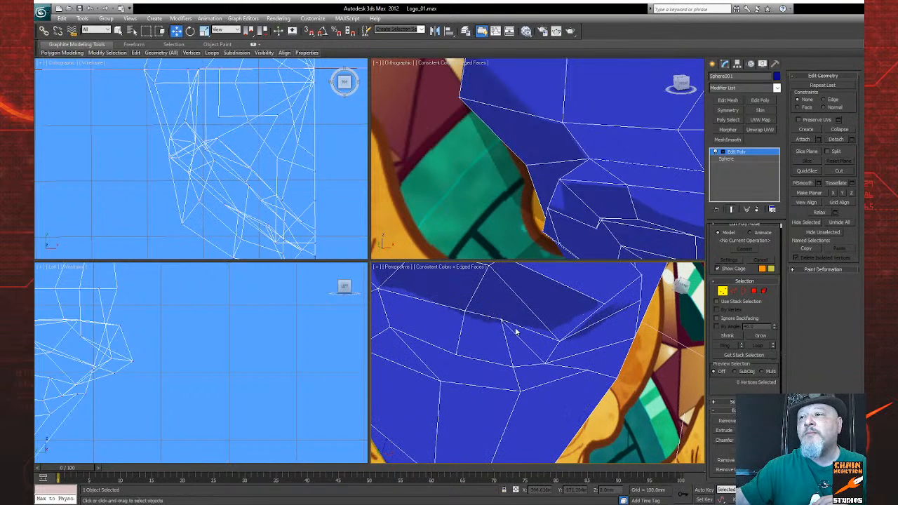
pyautogui.click(501, 320)
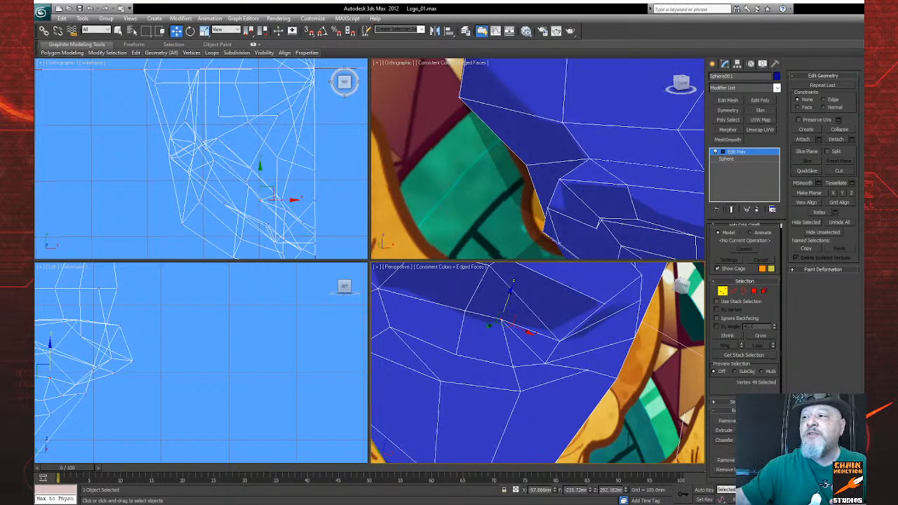
pyautogui.hotkey('alt', 'c')
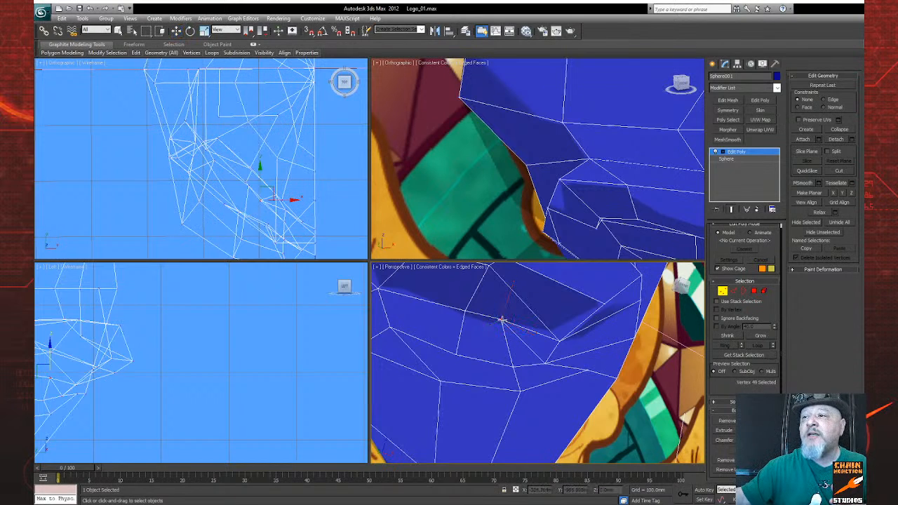
pyautogui.click(559, 341)
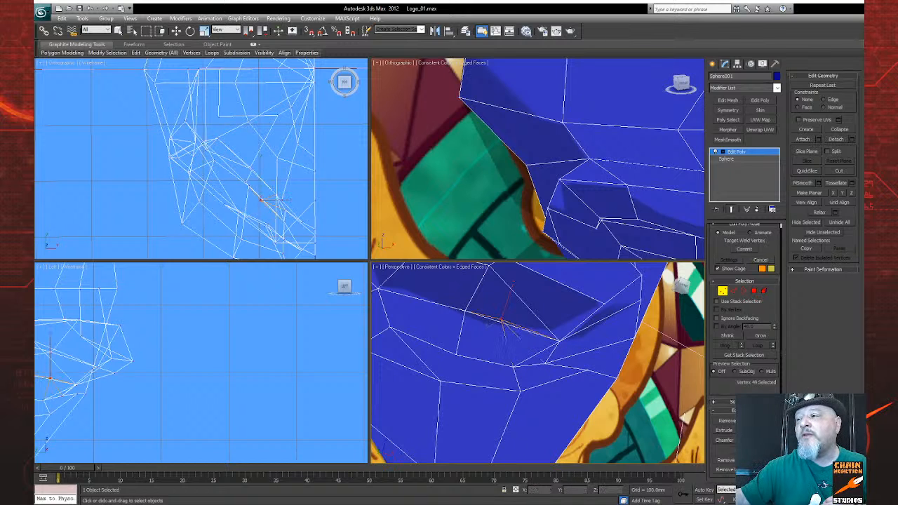
# Step: Examine the edges around the lower socket rim and inner eye corner from several angles after the weld
pyautogui.click(847, 499)
pyautogui.hotkey('ctrl', 'z')
pyautogui.moveTo(553, 373)
pyautogui.mouseDown()
pyautogui.moveTo(537, 348)
pyautogui.moveTo(568, 347)
pyautogui.moveTo(556, 385)
pyautogui.mouseUp()
pyautogui.hotkey('ctrl', 'z')
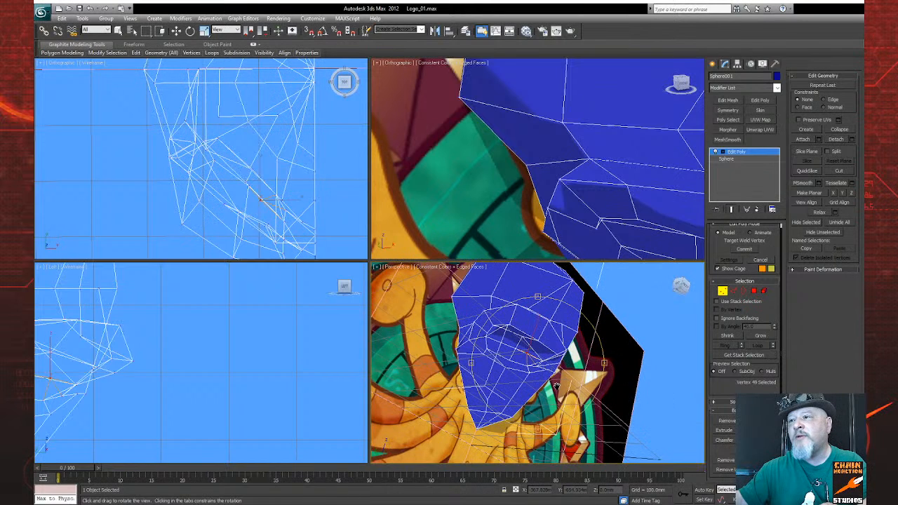
pyautogui.scroll(2, 555, 386)
pyautogui.click(118, 31)
pyautogui.click(733, 292)
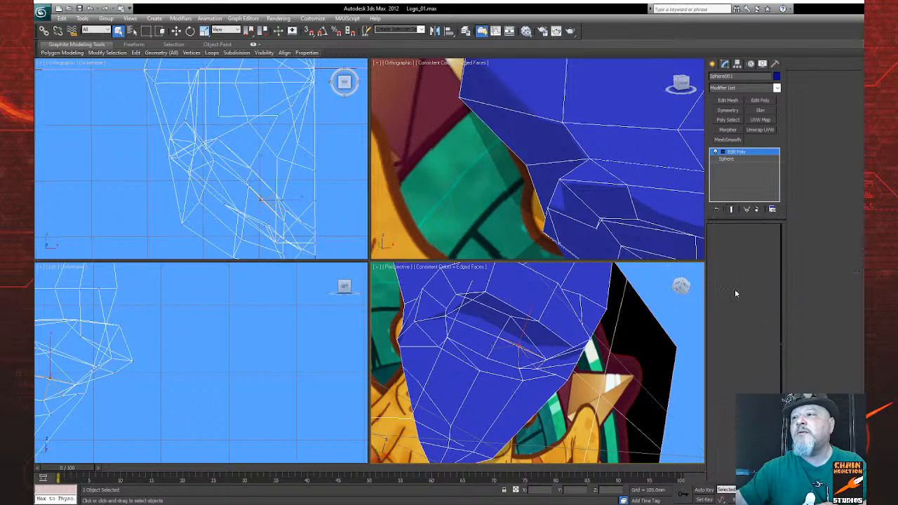
pyautogui.click(723, 297)
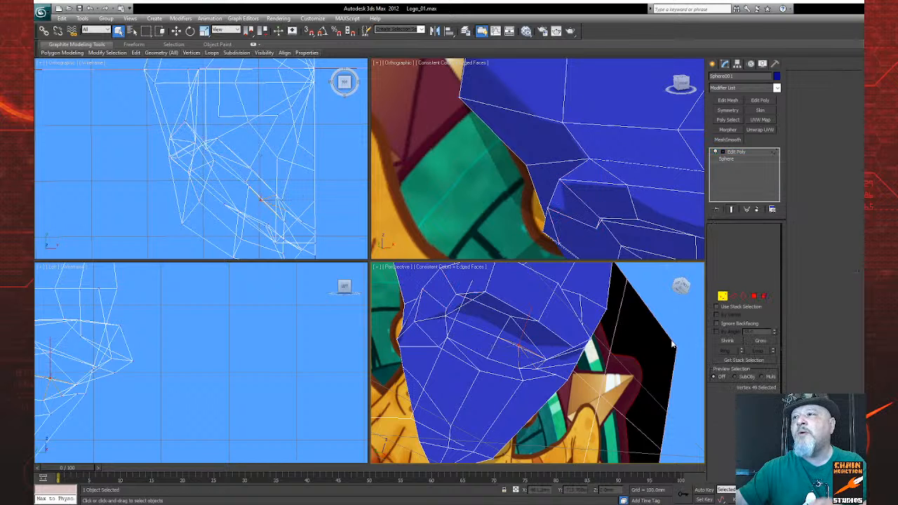
pyautogui.keyDown('alt'); pyautogui.moveTo(584, 369); pyautogui.dragTo(589, 385, button='middle'); pyautogui.keyUp('alt')
pyautogui.click(849, 500)
pyautogui.moveTo(572, 366)
pyautogui.mouseDown()
pyautogui.moveTo(545, 362)
pyautogui.moveTo(492, 377)
pyautogui.moveTo(508, 382)
pyautogui.moveTo(540, 372)
pyautogui.moveTo(535, 377)
pyautogui.moveTo(569, 383)
pyautogui.mouseUp()
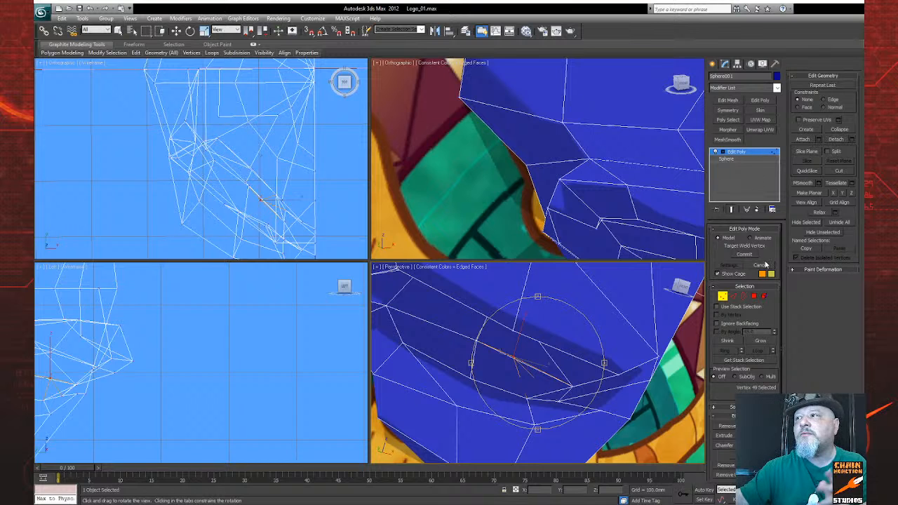
# Step: Discard the pending target weld, leave vertex editing and inspect the edges at the inner eye corner
pyautogui.click(723, 297)
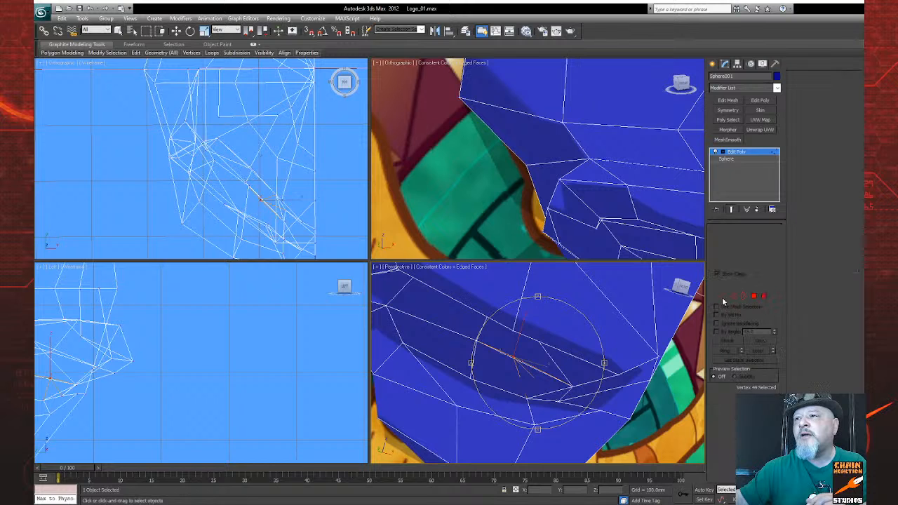
pyautogui.hotkey('ctrl', 'r')
pyautogui.moveTo(524, 379); pyautogui.dragTo(555, 374)
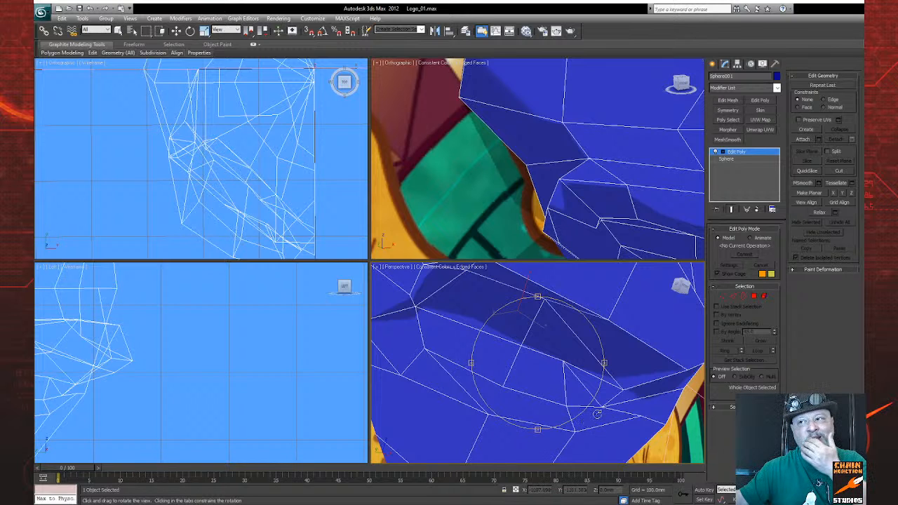
pyautogui.moveTo(577, 406); pyautogui.dragTo(565, 394)
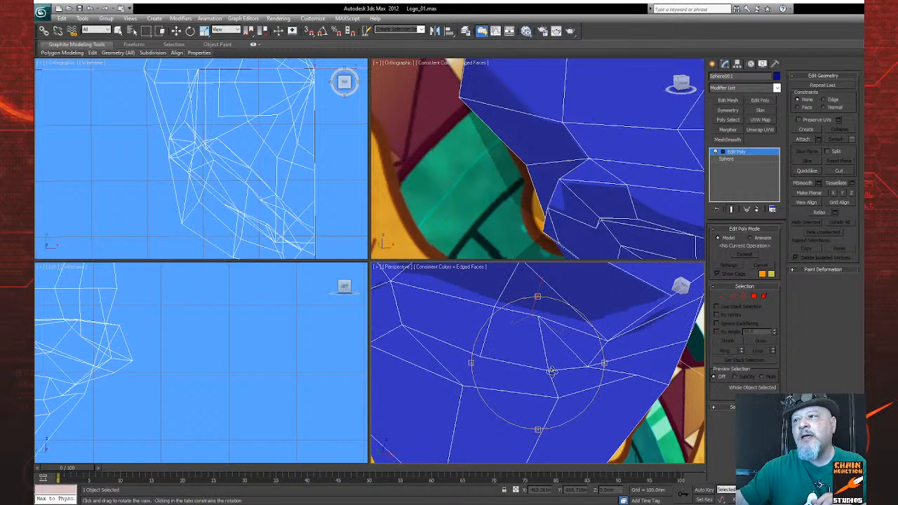
# Step: Target-weld the extra lower-rim vertex to the inner eye-corner vertex and turn off Show Cage
pyautogui.click(722, 295)
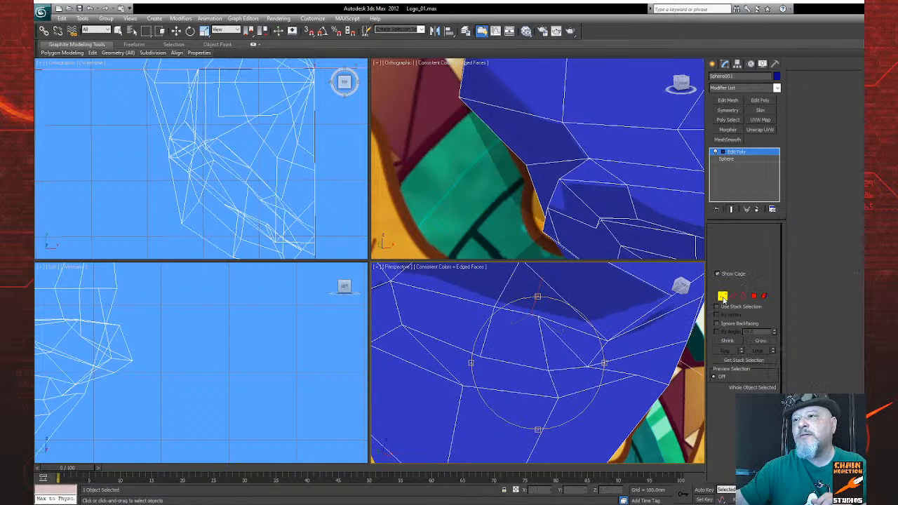
pyautogui.click(758, 445)
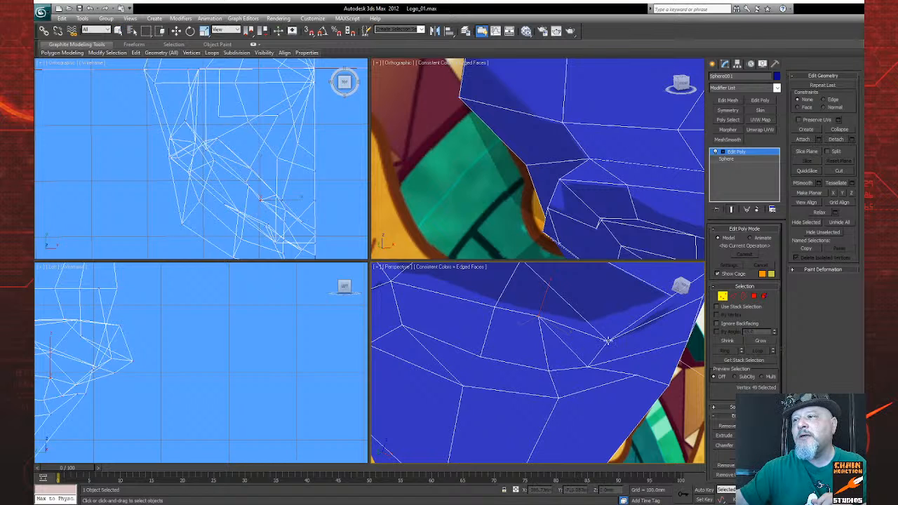
pyautogui.rightClick(554, 326)
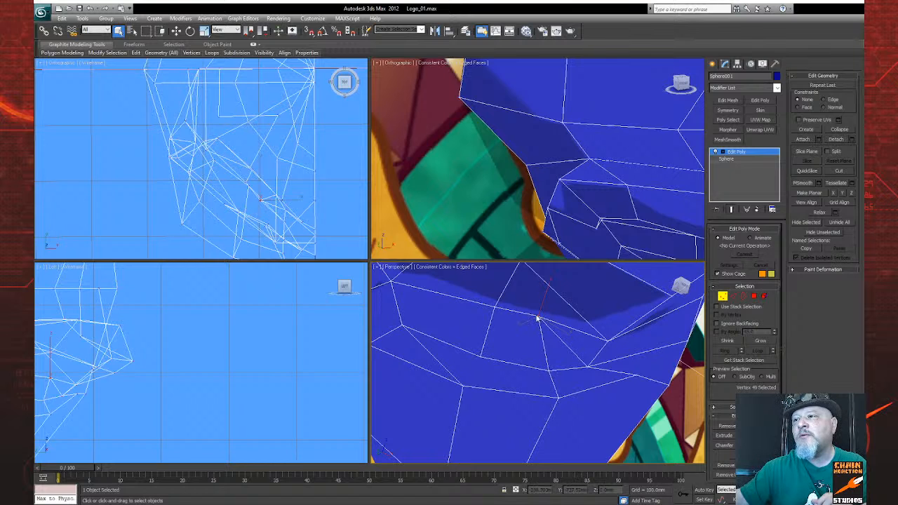
pyautogui.click(758, 445)
pyautogui.click(610, 341)
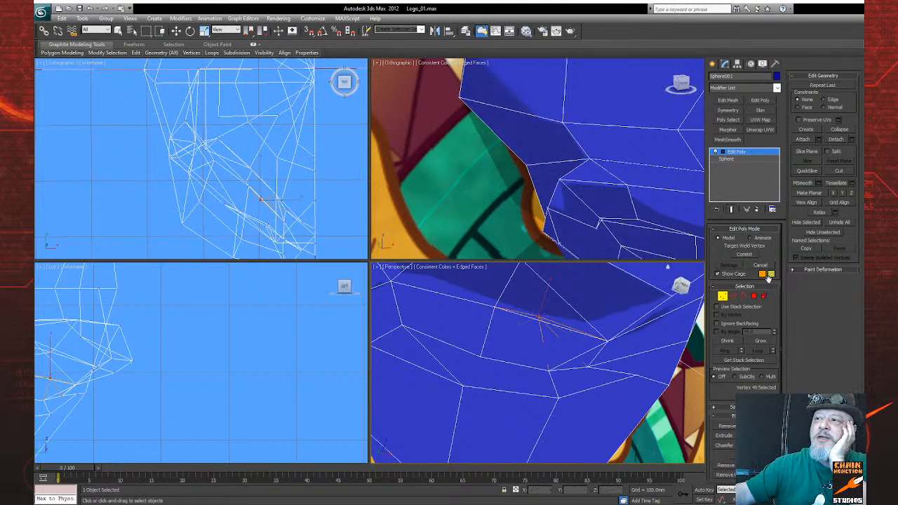
pyautogui.click(718, 274)
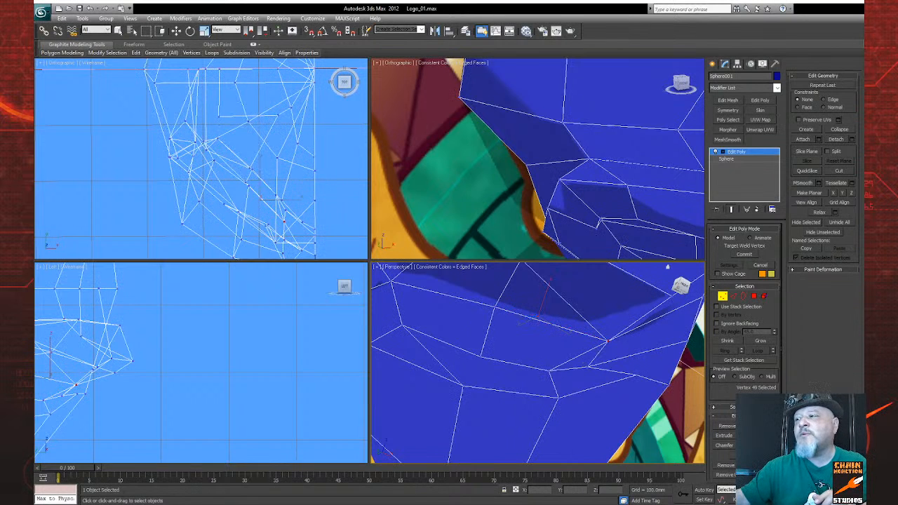
# Step: Constrain vertex movement to Edge and slide the vertex below the inner eye corner toward the head's centre line
pyautogui.click(847, 500)
pyautogui.moveTo(519, 346); pyautogui.dragTo(578, 353)
pyautogui.rightClick(577, 353)
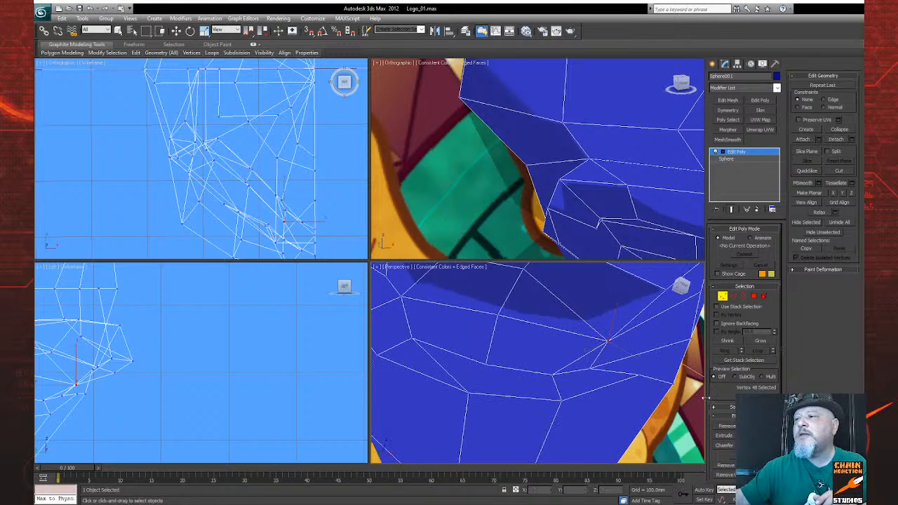
pyautogui.press('q')
pyautogui.click(591, 368)
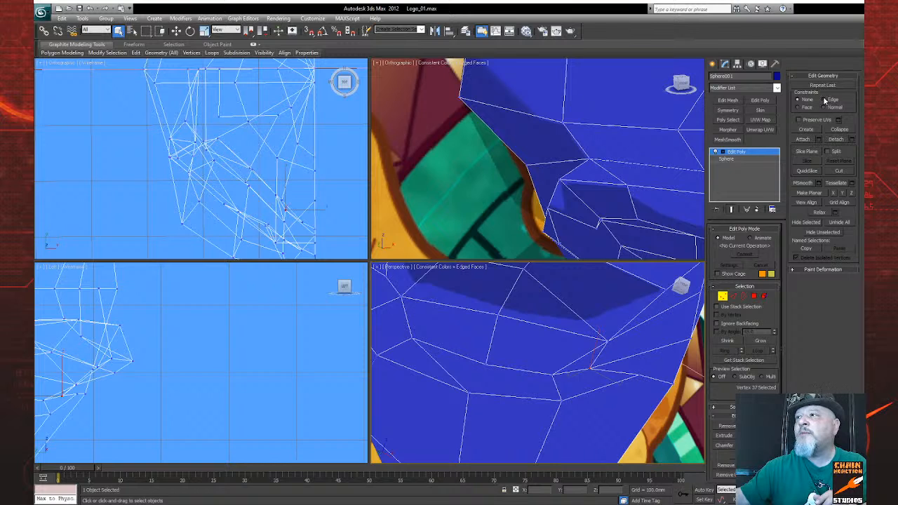
pyautogui.press('w')
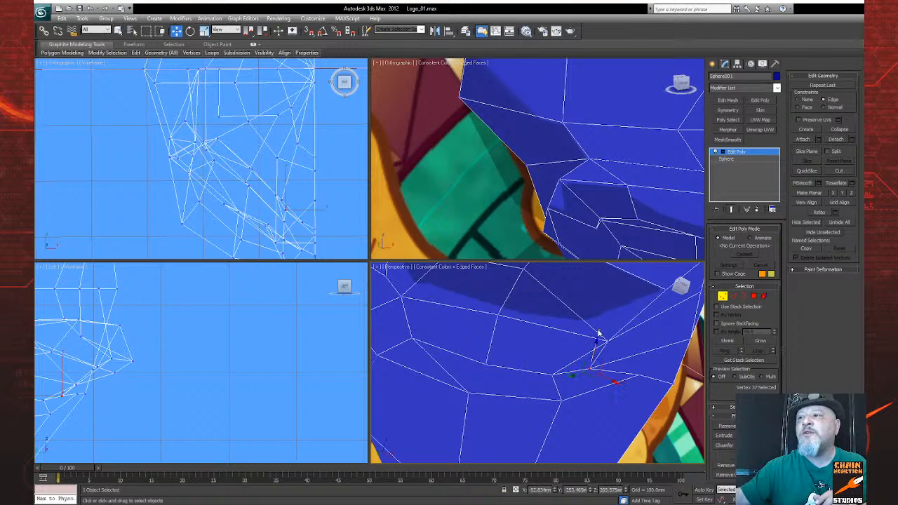
pyautogui.moveTo(571, 375); pyautogui.dragTo(573, 375)
pyautogui.moveTo(627, 381); pyautogui.dragTo(638, 382)
pyautogui.moveTo(610, 351); pyautogui.dragTo(640, 374)
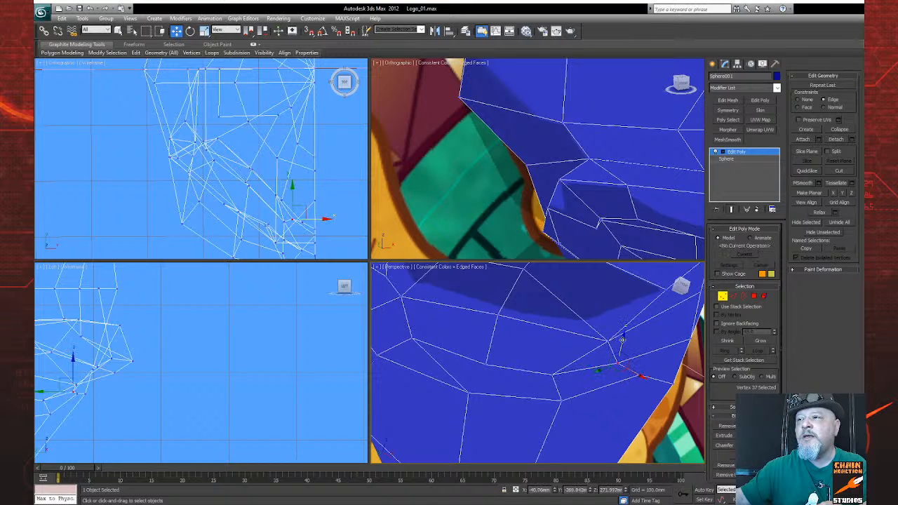
pyautogui.moveTo(622, 338); pyautogui.dragTo(617, 352)
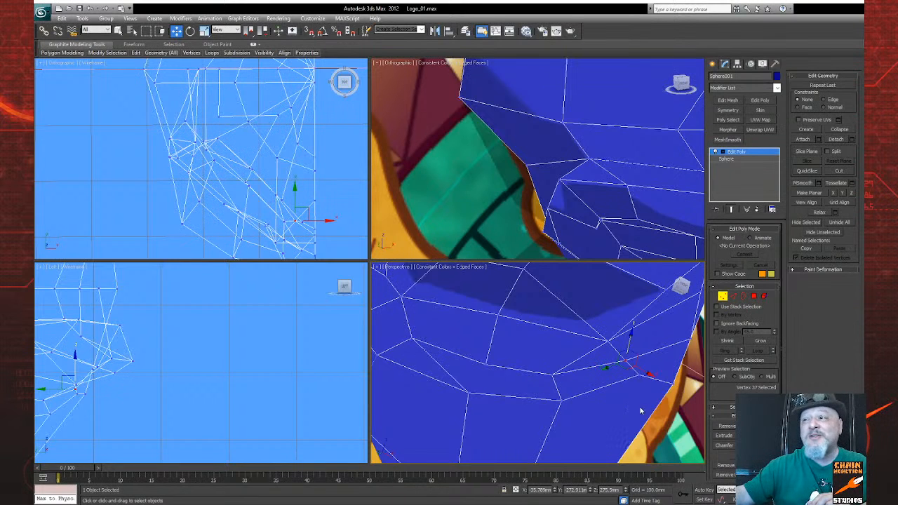
# Step: Slide the same inner-corner vertex back along its edge toward the eye socket
pyautogui.click(846, 500)
pyautogui.moveTo(548, 354); pyautogui.dragTo(581, 364)
pyautogui.rightClick(581, 363)
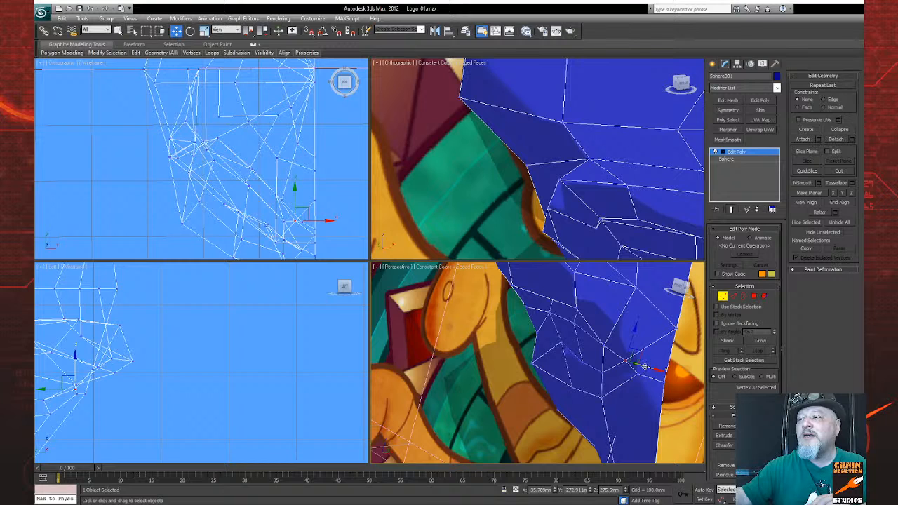
pyautogui.moveTo(644, 367); pyautogui.dragTo(624, 369)
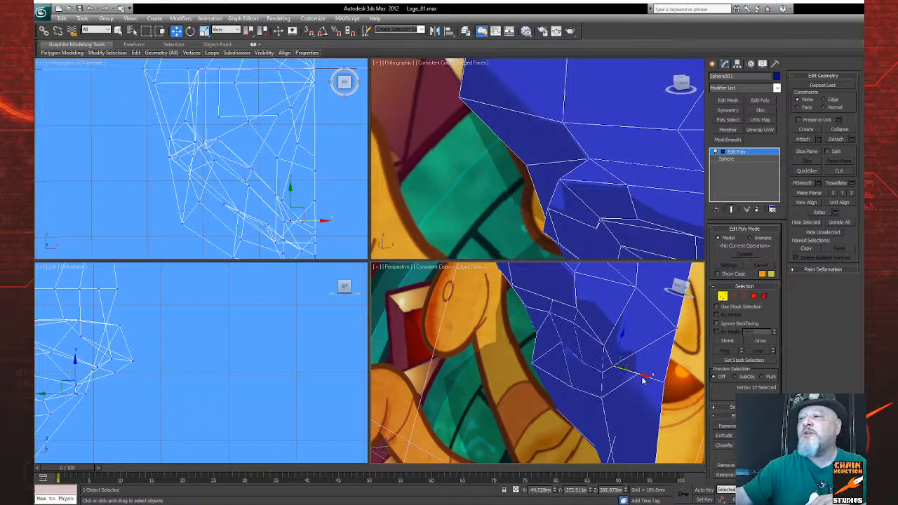
# Step: Cut a new edge between the middle lower-rim vertex and the cheek vertex directly below it
pyautogui.hotkey('ctrl', 'r')
pyautogui.moveTo(535, 367); pyautogui.dragTo(595, 408)
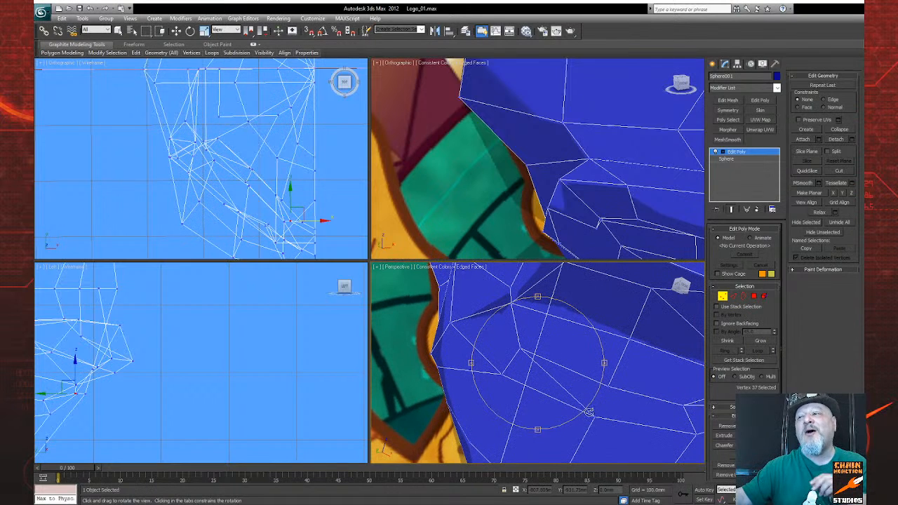
pyautogui.moveTo(602, 398)
pyautogui.mouseDown()
pyautogui.moveTo(583, 378)
pyautogui.moveTo(591, 388)
pyautogui.mouseUp()
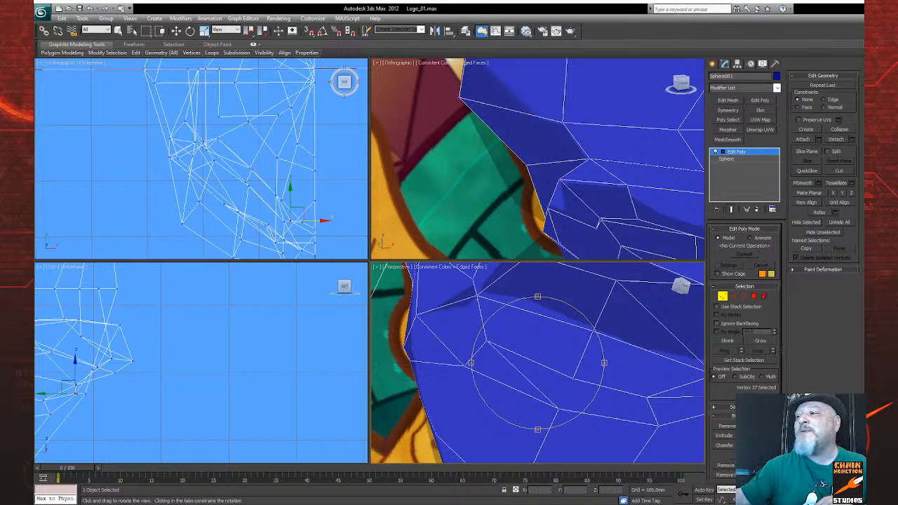
pyautogui.rightClick(632, 438)
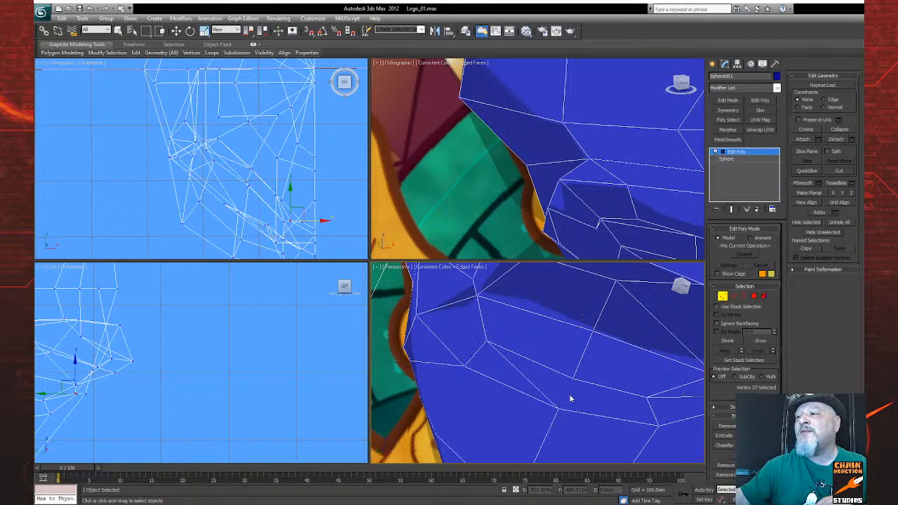
pyautogui.press('w')
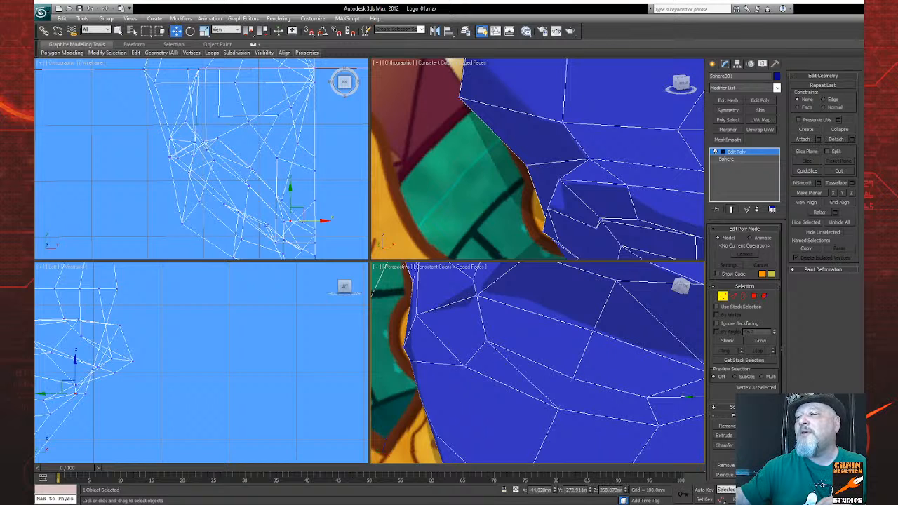
pyautogui.click(844, 170)
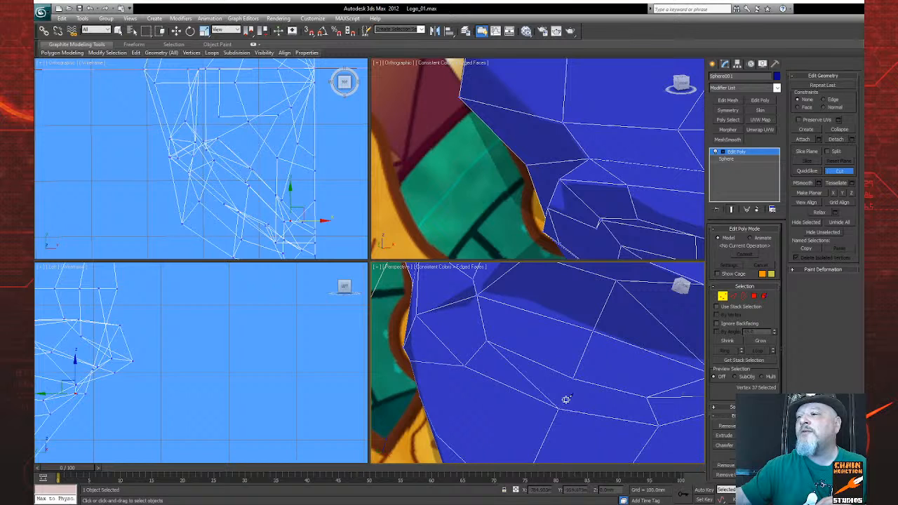
pyautogui.click(574, 377)
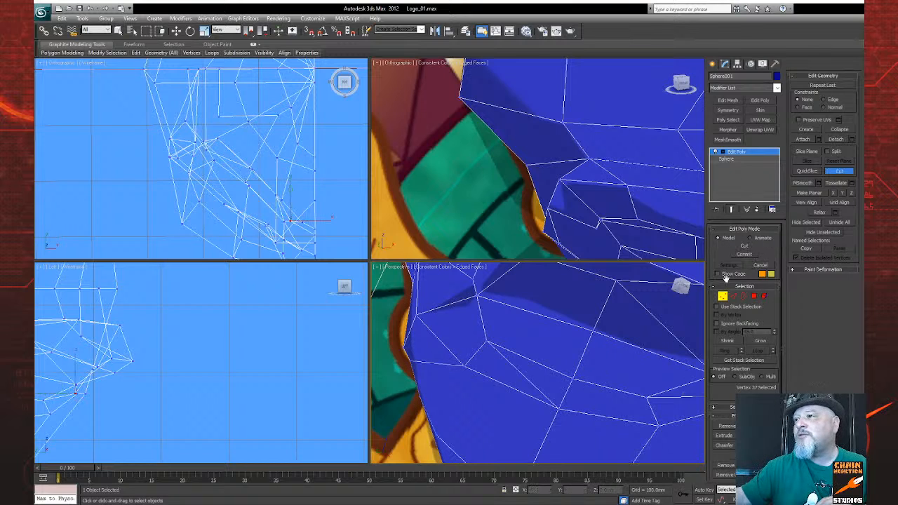
# Step: Leave the Cut tool and remove the old diagonal edge running from the outer lower rim to the cheek vertex
pyautogui.click(733, 296)
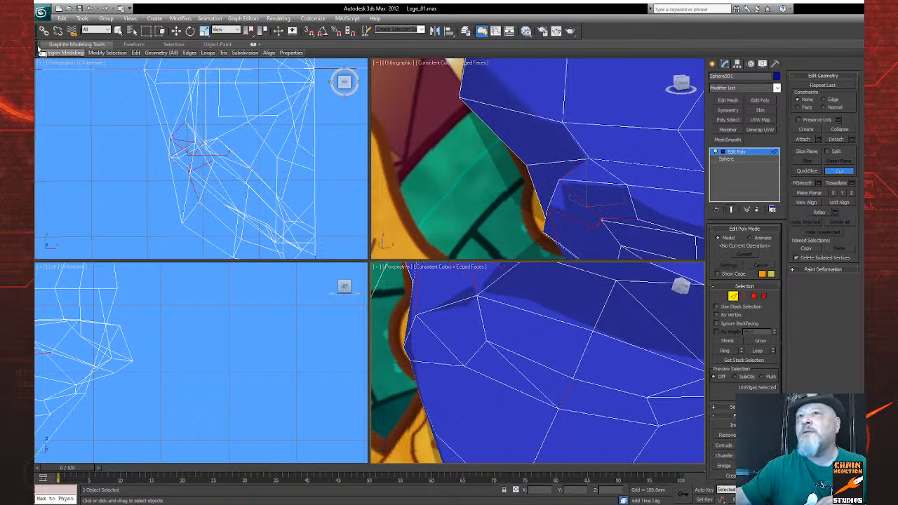
pyautogui.click(119, 31)
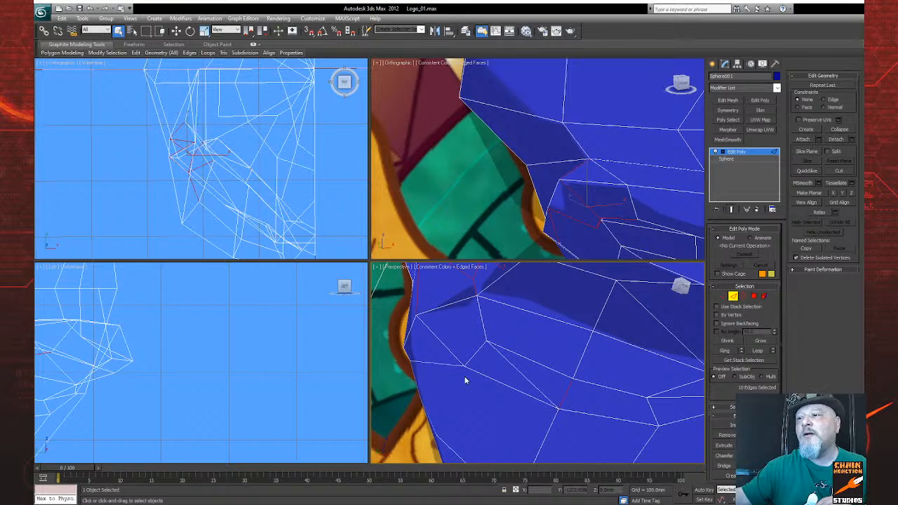
pyautogui.click(397, 381)
pyautogui.click(525, 375)
pyautogui.scroll(-1, 744, 316)
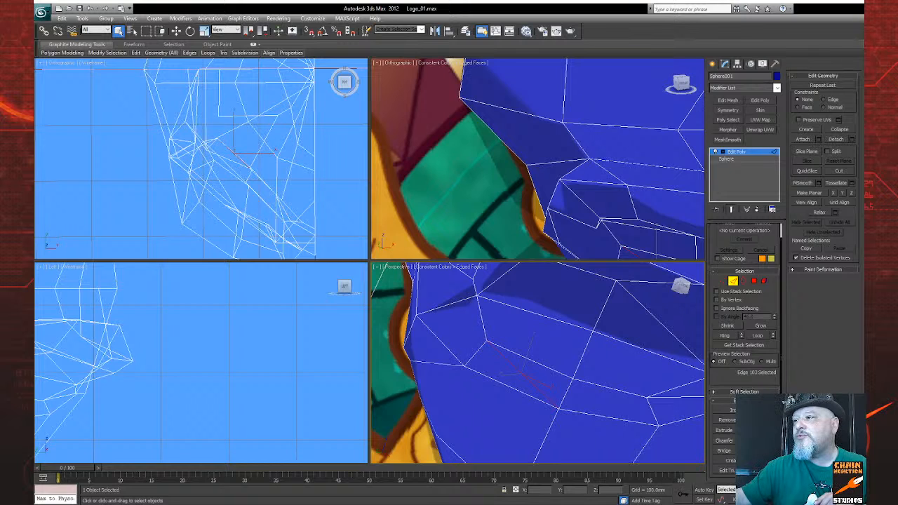
pyautogui.click(728, 420)
# Step: Cut a new edge from the outer eye-corner vertex down to the lower socket rim
pyautogui.scroll(-3, 515, 401)
pyautogui.moveTo(512, 397); pyautogui.dragTo(506, 405, button='middle')
pyautogui.hotkey('ctrl', 'r')
pyautogui.moveTo(557, 383); pyautogui.dragTo(534, 396)
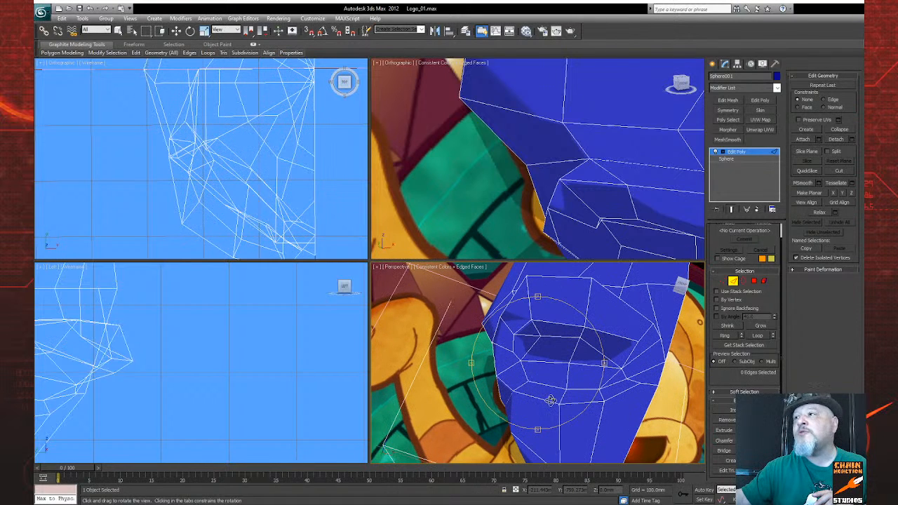
pyautogui.click(840, 171)
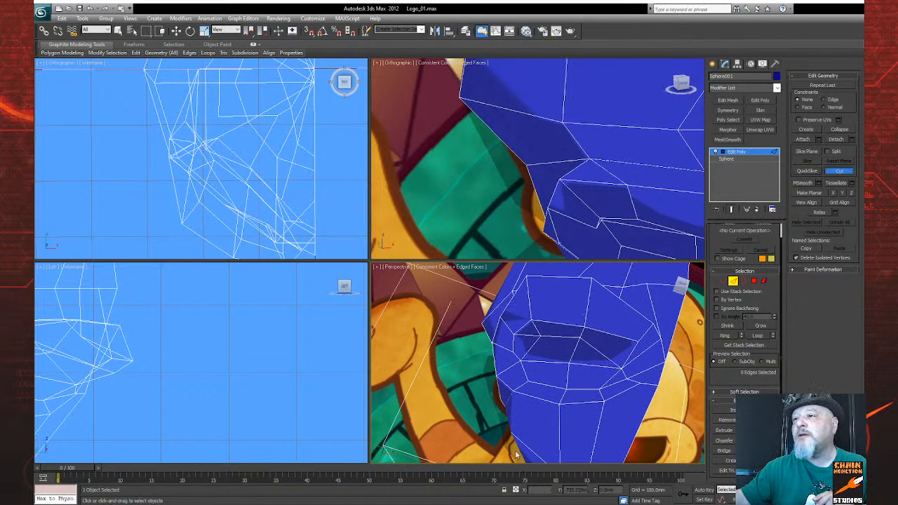
pyautogui.click(513, 365)
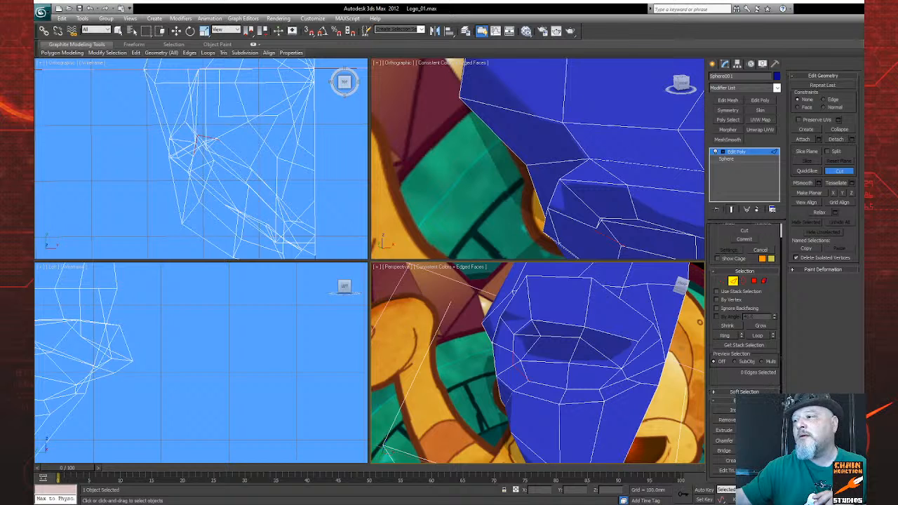
pyautogui.click(847, 500)
pyautogui.moveTo(511, 360); pyautogui.dragTo(533, 372)
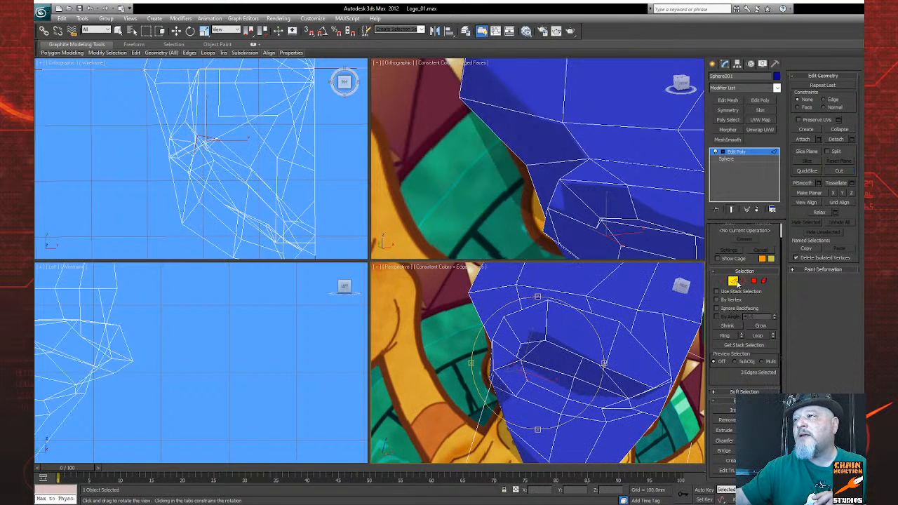
# Step: Switch to vertex editing, select the inner vertex at the outer eye corner and shift it toward the front of the head
pyautogui.click(733, 281)
pyautogui.hotkey('alt', 'c')
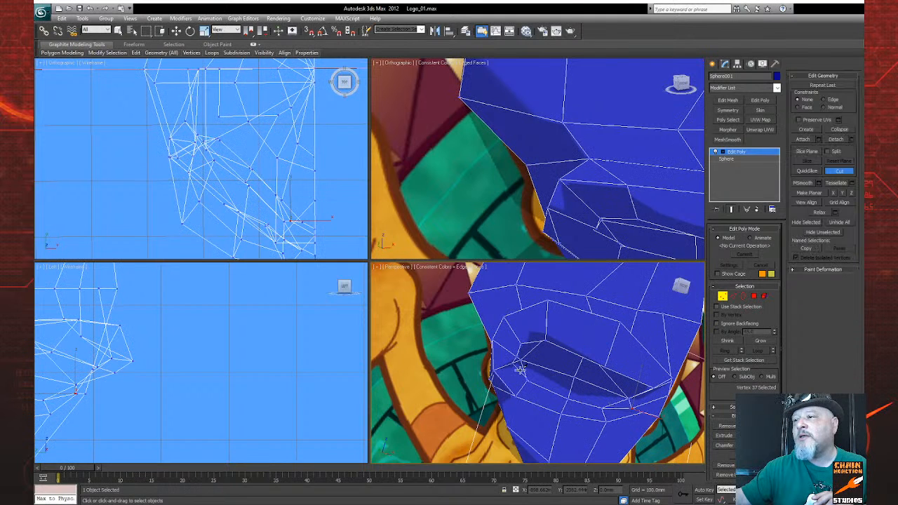
pyautogui.press('w')
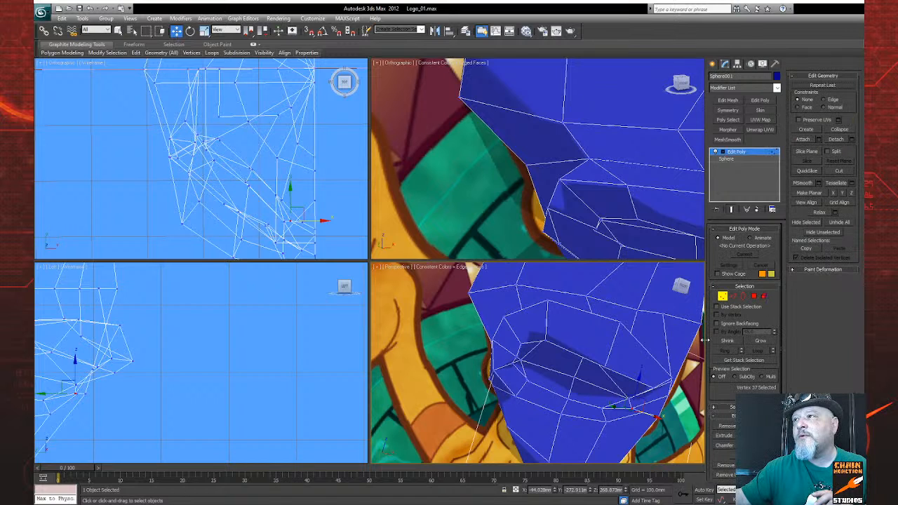
pyautogui.click(514, 364)
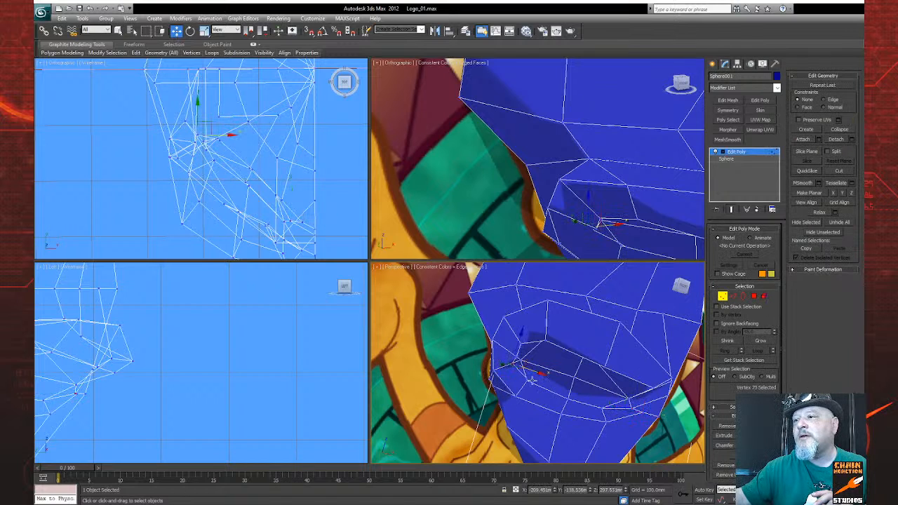
pyautogui.keyDown('alt'); pyautogui.moveTo(546, 410); pyautogui.dragTo(519, 408, button='middle'); pyautogui.keyUp('alt')
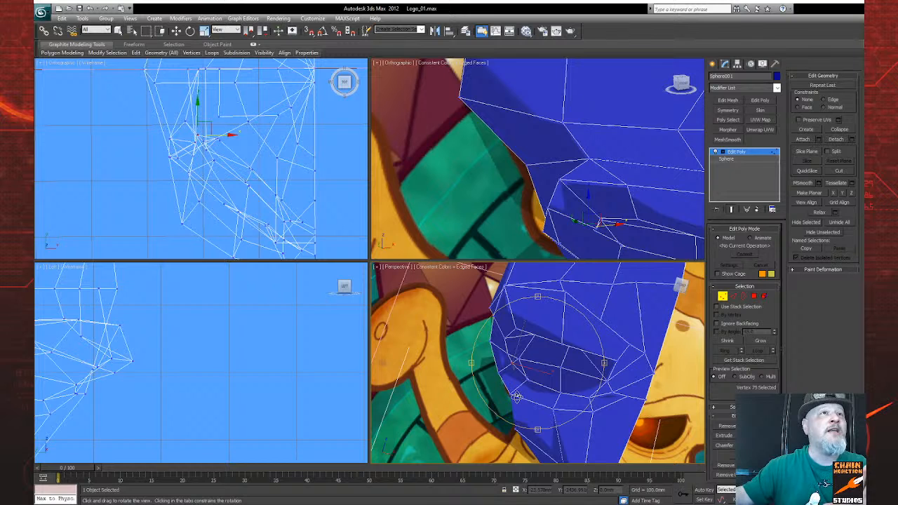
pyautogui.keyDown('alt'); pyautogui.moveTo(497, 411); pyautogui.dragTo(577, 455, button='middle'); pyautogui.keyUp('alt')
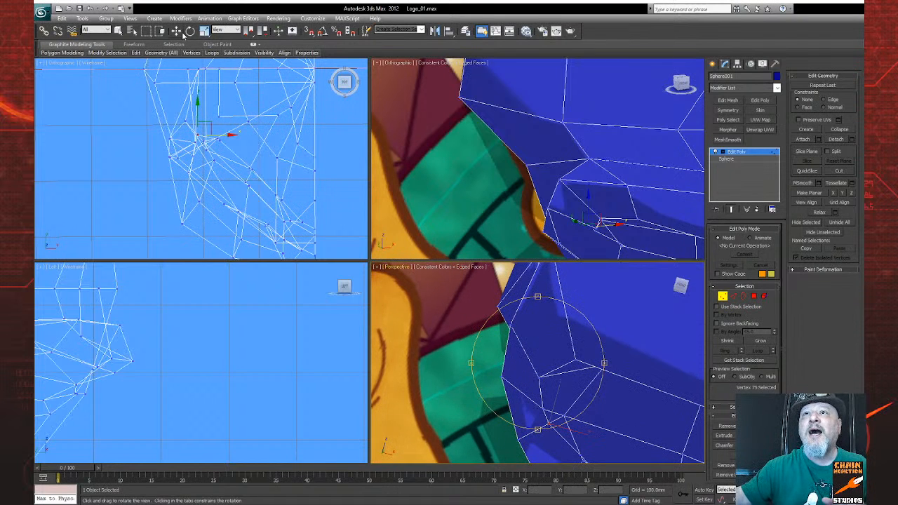
pyautogui.click(178, 31)
pyautogui.moveTo(507, 381); pyautogui.dragTo(483, 348, button='middle')
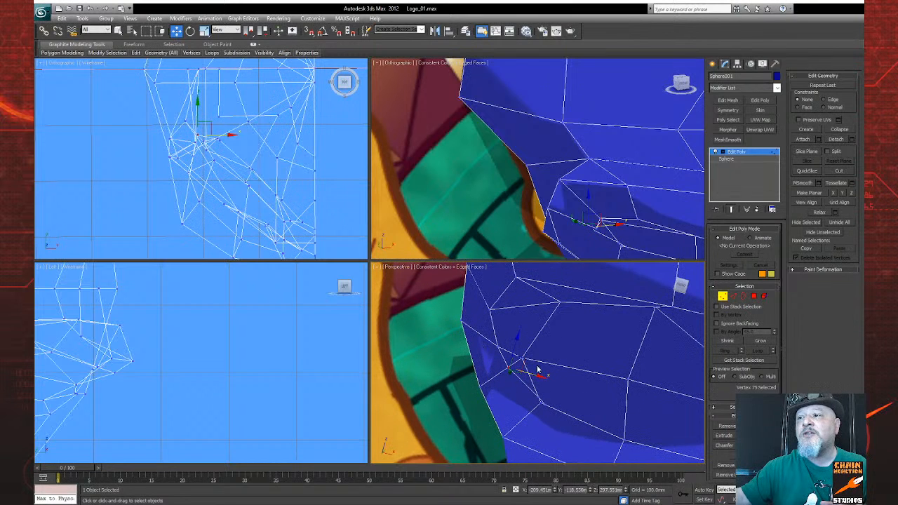
pyautogui.keyDown('alt'); pyautogui.moveTo(282, 239); pyautogui.dragTo(225, 143, button='middle'); pyautogui.keyUp('alt')
pyautogui.moveTo(200, 123)
pyautogui.mouseDown()
pyautogui.moveTo(193, 148)
pyautogui.moveTo(217, 161)
pyautogui.moveTo(198, 138)
pyautogui.mouseUp()
pyautogui.moveTo(110, 381); pyautogui.dragTo(117, 398, button='middle')
# Step: Adjust the outer-corner vertex's depth in the side view and push it back into the head in the top view
pyautogui.scroll(-4, 116, 399)
pyautogui.scroll(4, 86, 388)
pyautogui.moveTo(64, 375); pyautogui.dragTo(176, 367, button='middle')
pyautogui.moveTo(92, 375); pyautogui.dragTo(102, 370)
pyautogui.moveTo(239, 205); pyautogui.dragTo(161, 174, button='middle')
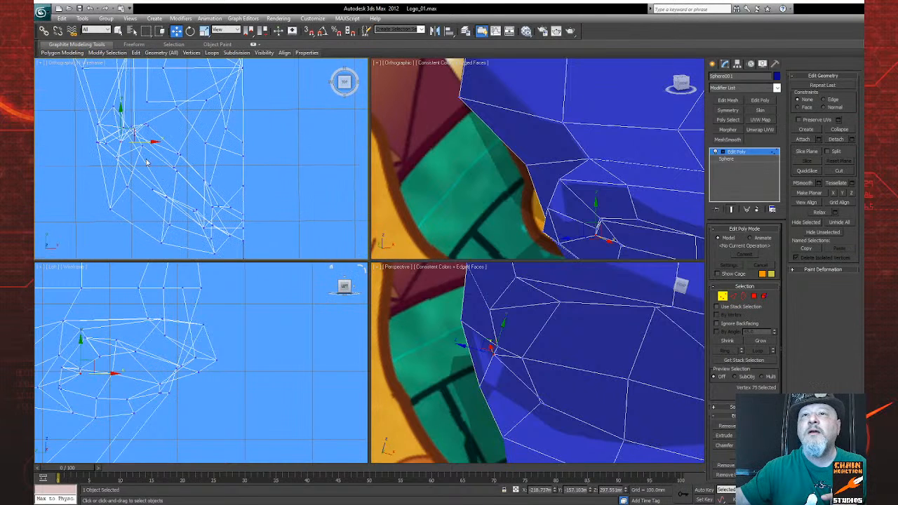
pyautogui.moveTo(120, 118); pyautogui.dragTo(124, 80)
pyautogui.moveTo(126, 79); pyautogui.dragTo(126, 79)
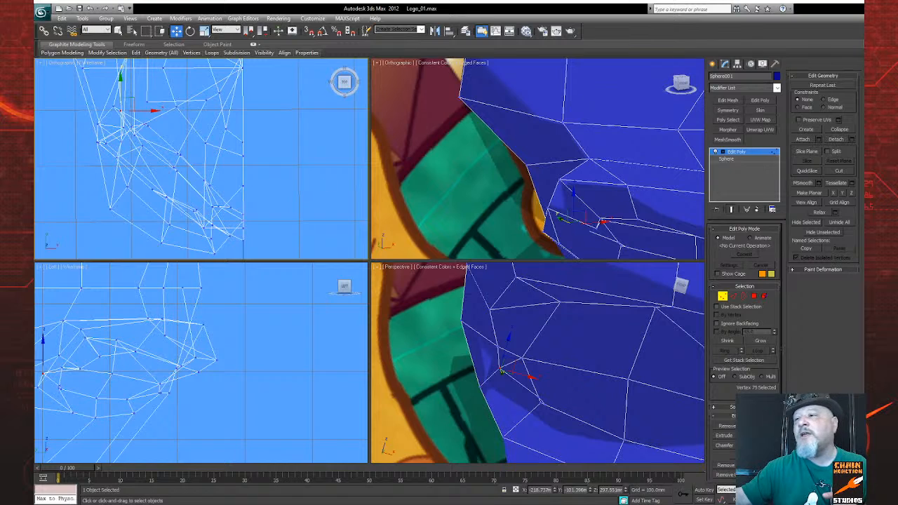
# Step: Reselect the inner vertex at the outer eye corner and lower it slightly along the vertical axis
pyautogui.hotkey('ctrl', 'r')
pyautogui.moveTo(530, 373); pyautogui.dragTo(551, 350)
pyautogui.press('w')
pyautogui.moveTo(479, 374); pyautogui.dragTo(541, 342)
pyautogui.click(537, 348)
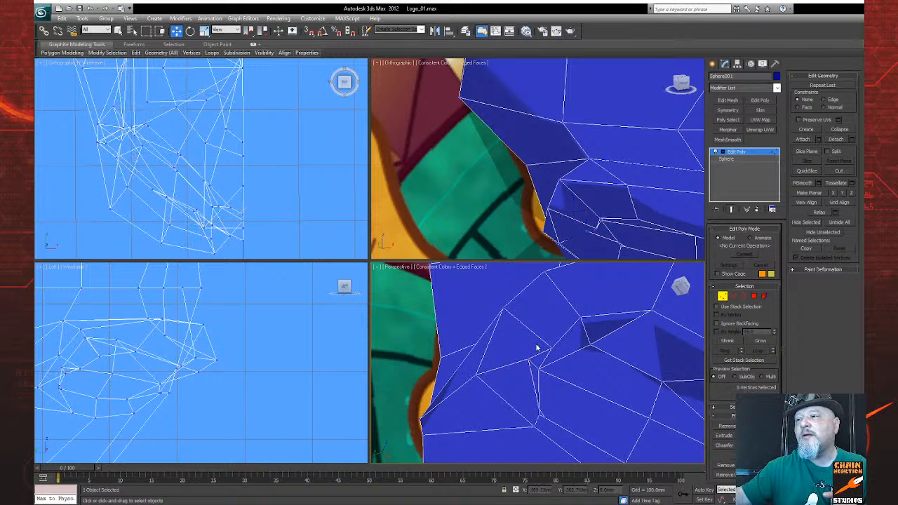
pyautogui.click(545, 365)
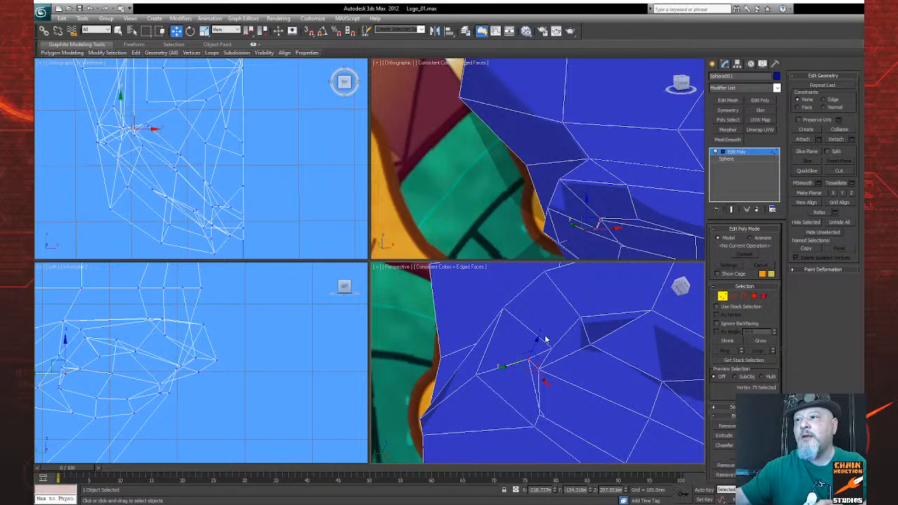
pyautogui.moveTo(537, 339); pyautogui.dragTo(535, 348)
# Step: Target-weld the extra vertex on the outer lower socket rim to the adjacent rim vertex and inspect the socket
pyautogui.hotkey('ctrl', 'r')
pyautogui.moveTo(586, 409)
pyautogui.mouseDown()
pyautogui.moveTo(465, 423)
pyautogui.moveTo(545, 419)
pyautogui.moveTo(572, 387)
pyautogui.moveTo(558, 392)
pyautogui.moveTo(543, 377)
pyautogui.moveTo(557, 383)
pyautogui.moveTo(549, 397)
pyautogui.mouseUp()
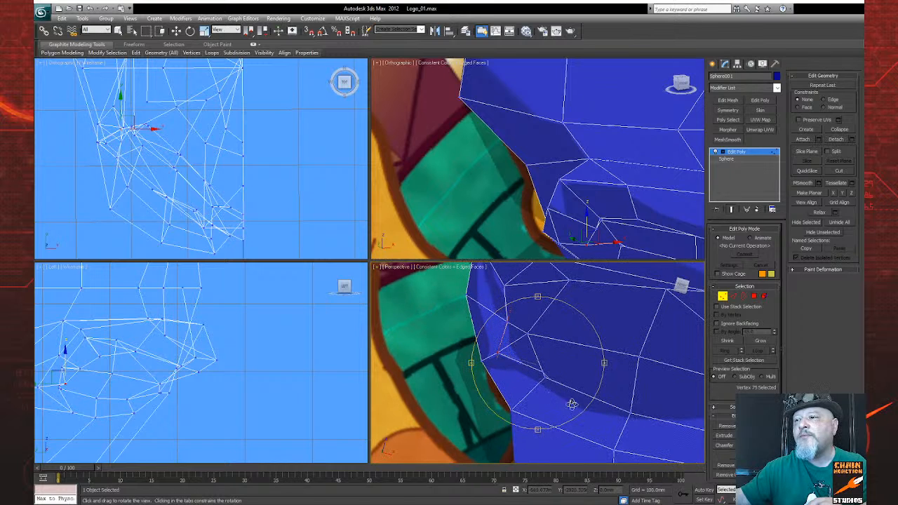
pyautogui.rightClick(583, 315)
pyautogui.scroll(5, 549, 383)
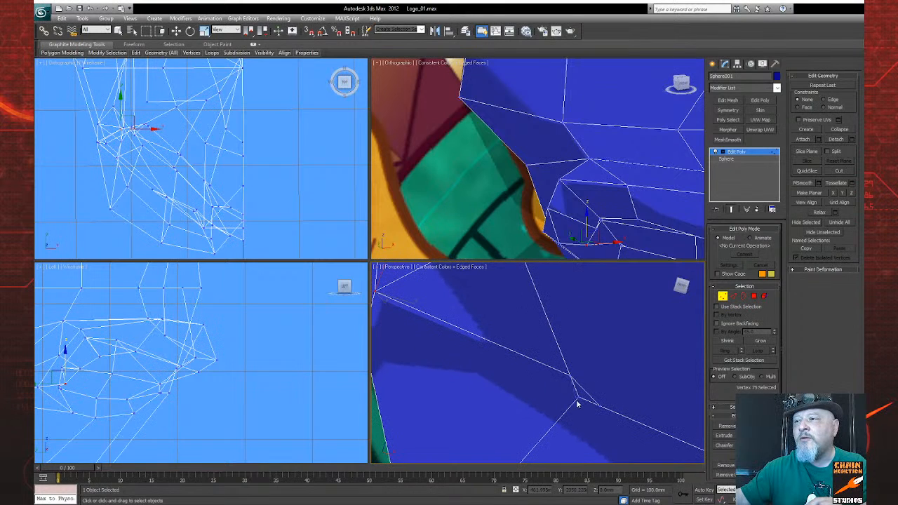
pyautogui.hotkey('ctrl', 'shift', 'w')
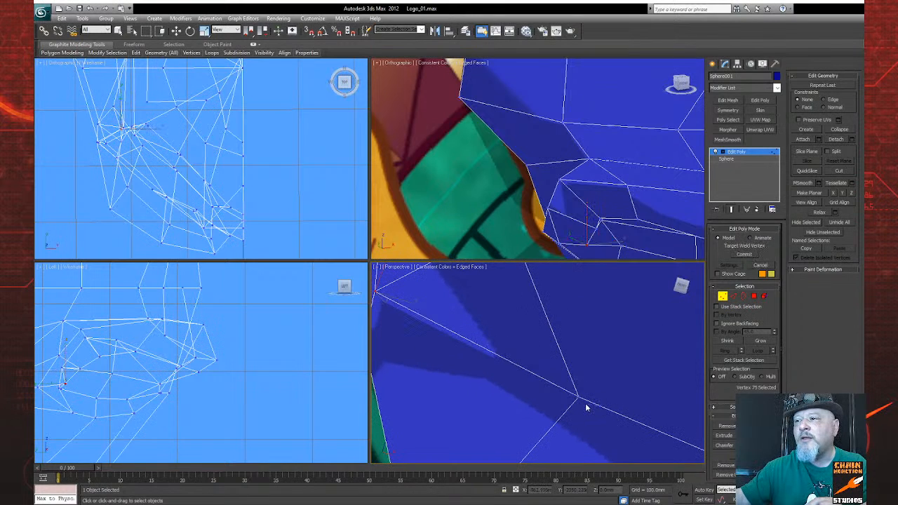
pyautogui.scroll(-5, 523, 411)
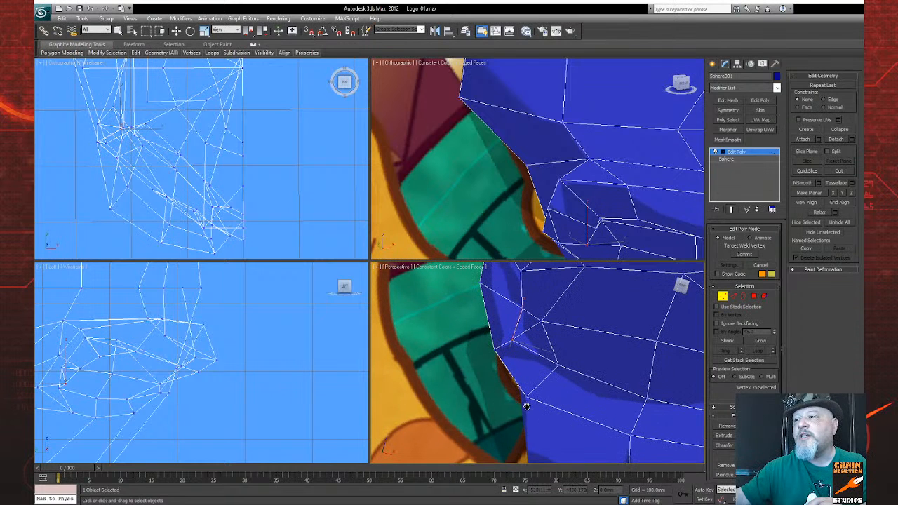
pyautogui.moveTo(572, 388); pyautogui.dragTo(514, 405)
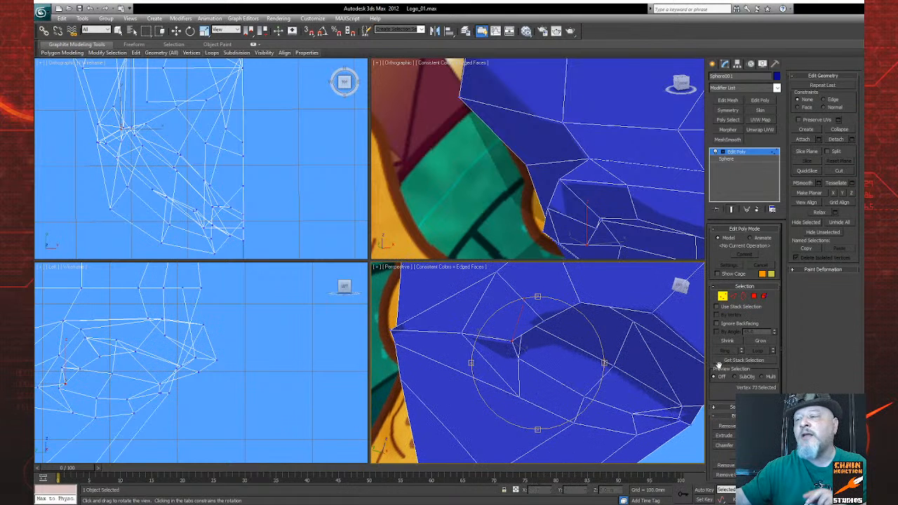
# Step: Switch to edge editing and turn the hidden triangulation edge of the dented polygon beside the outer eye corner
pyautogui.click(734, 297)
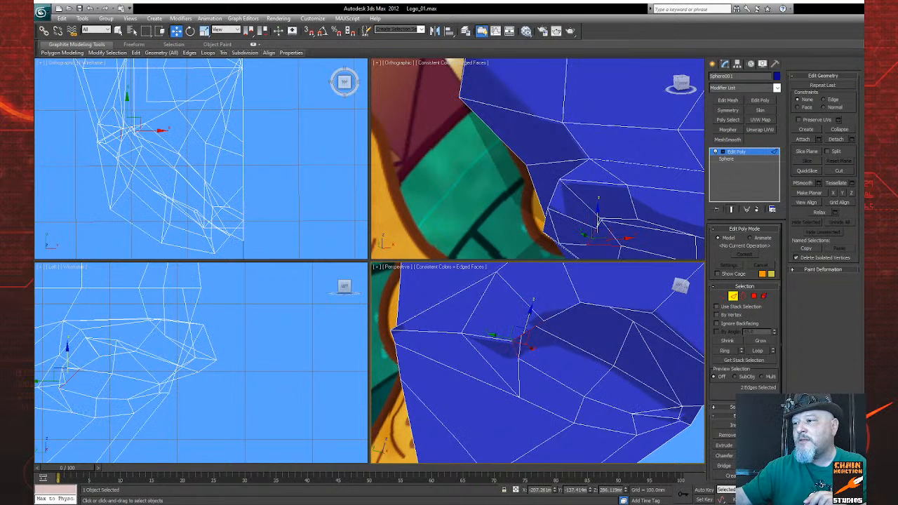
pyautogui.scroll(-1, 744, 351)
pyautogui.click(760, 440)
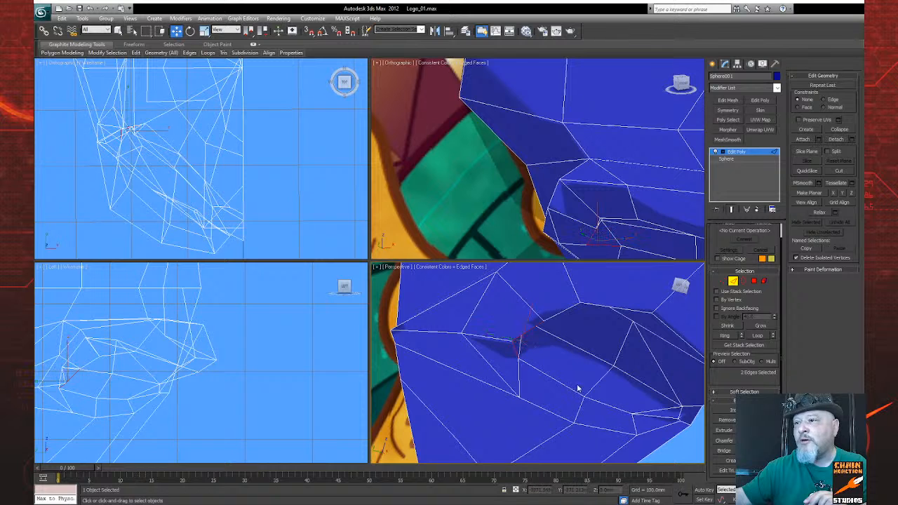
pyautogui.click(496, 350)
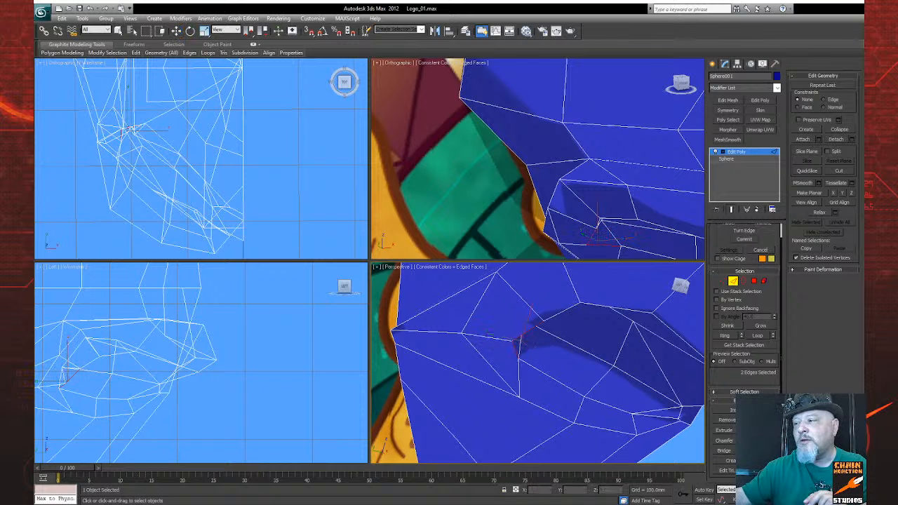
pyautogui.keyDown('alt'); pyautogui.moveTo(526, 393); pyautogui.dragTo(487, 380, button='middle'); pyautogui.keyUp('alt')
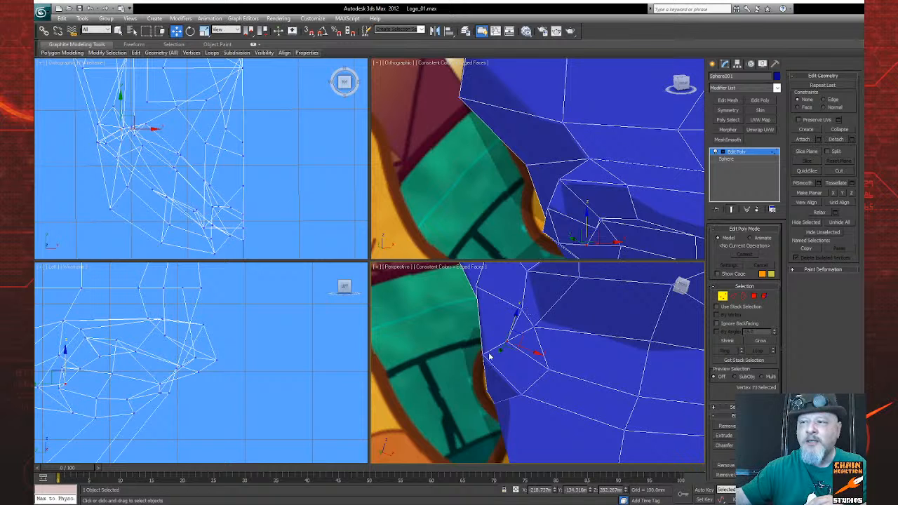
# Step: Move the selected inner vertex at the outer eye corner toward the front of the head in the side view
pyautogui.keyDown('alt'); pyautogui.moveTo(516, 398); pyautogui.dragTo(570, 408, button='middle'); pyautogui.keyUp('alt')
pyautogui.moveTo(570, 407); pyautogui.dragTo(584, 393, button='middle')
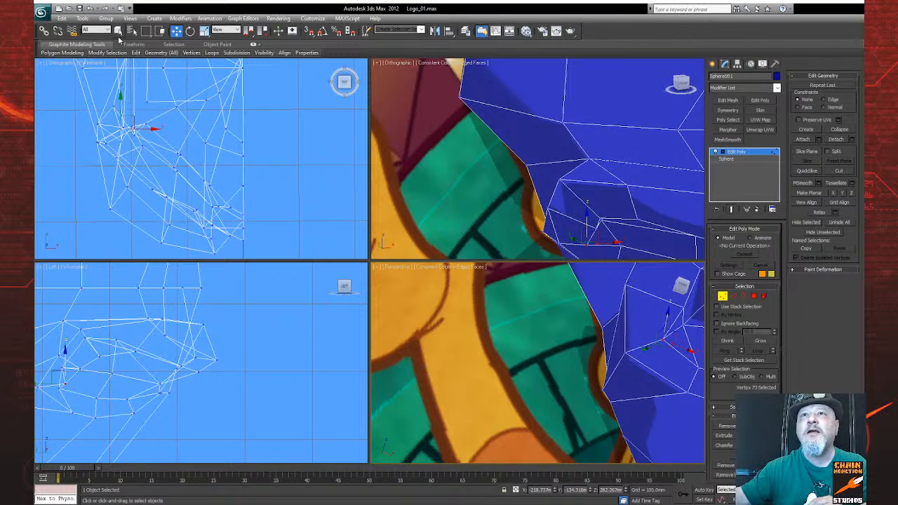
pyautogui.click(117, 30)
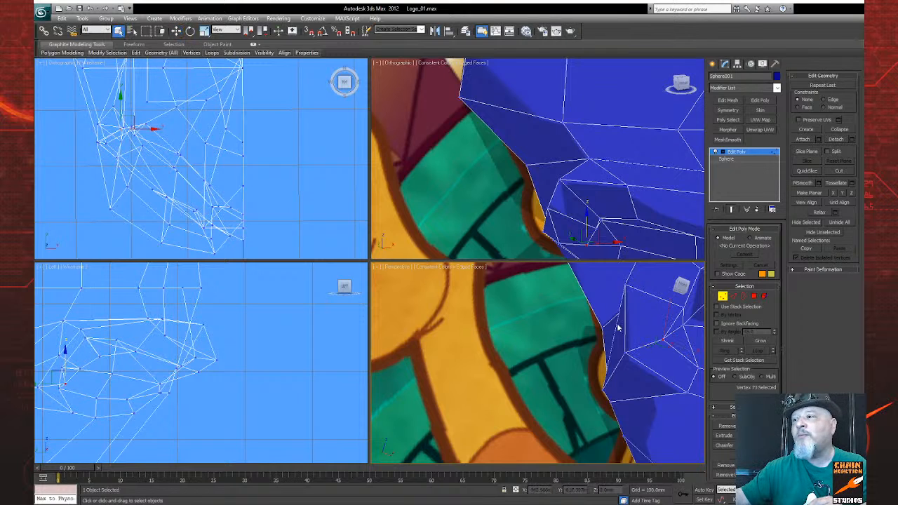
pyautogui.press('w')
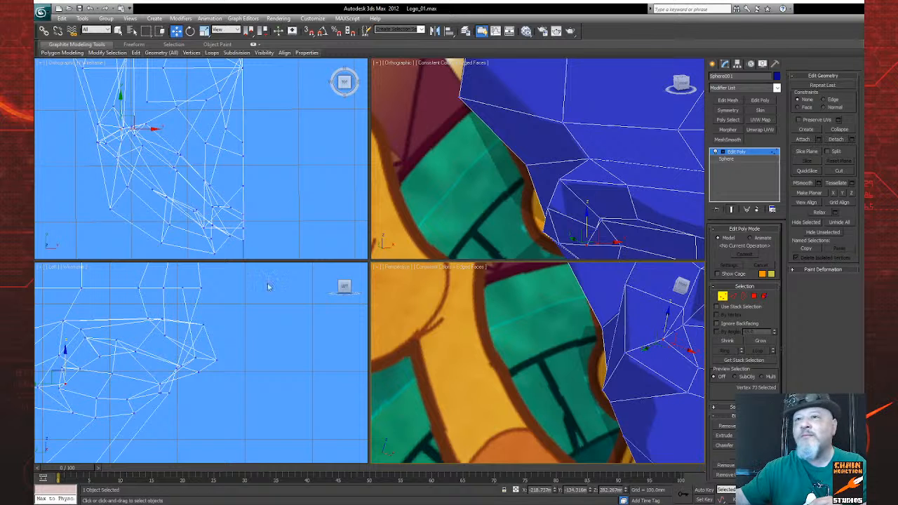
pyautogui.scroll(-3, 184, 383)
pyautogui.moveTo(128, 368); pyautogui.dragTo(133, 341, button='middle')
pyautogui.moveTo(87, 359); pyautogui.dragTo(96, 359)
pyautogui.moveTo(600, 416)
pyautogui.keyDown('alt'); pyautogui.mouseDown(button='middle')
pyautogui.moveTo(607, 414)
pyautogui.moveTo(605, 427)
pyautogui.mouseUp(button='middle'); pyautogui.keyUp('alt')
pyautogui.click(97, 359)
pyautogui.moveTo(98, 357); pyautogui.dragTo(95, 357)
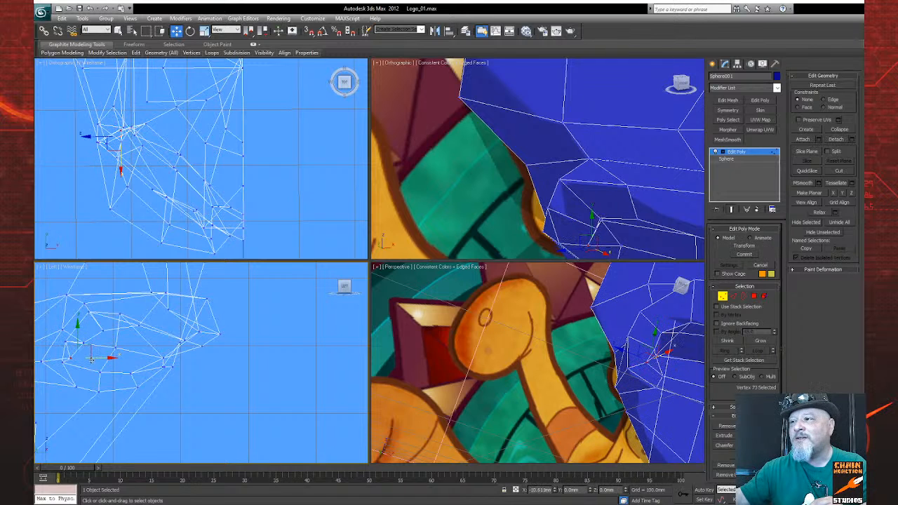
pyautogui.keyDown('alt'); pyautogui.moveTo(662, 414); pyautogui.dragTo(649, 417, button='middle'); pyautogui.keyUp('alt')
# Step: Inspect the eye socket in an enlarged perspective view and select the vertex just above the outer eye corner vertex
pyautogui.hotkey('alt', 'w')
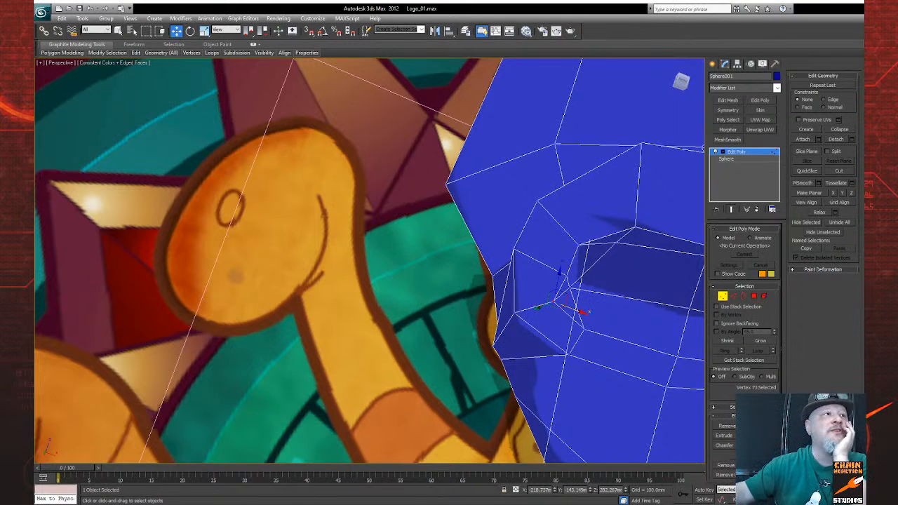
pyautogui.moveTo(517, 363); pyautogui.dragTo(489, 358, button='middle')
pyautogui.hotkey('ctrl', 'r')
pyautogui.moveTo(415, 378); pyautogui.dragTo(391, 361)
pyautogui.moveTo(542, 387); pyautogui.dragTo(387, 450)
pyautogui.rightClick(399, 396)
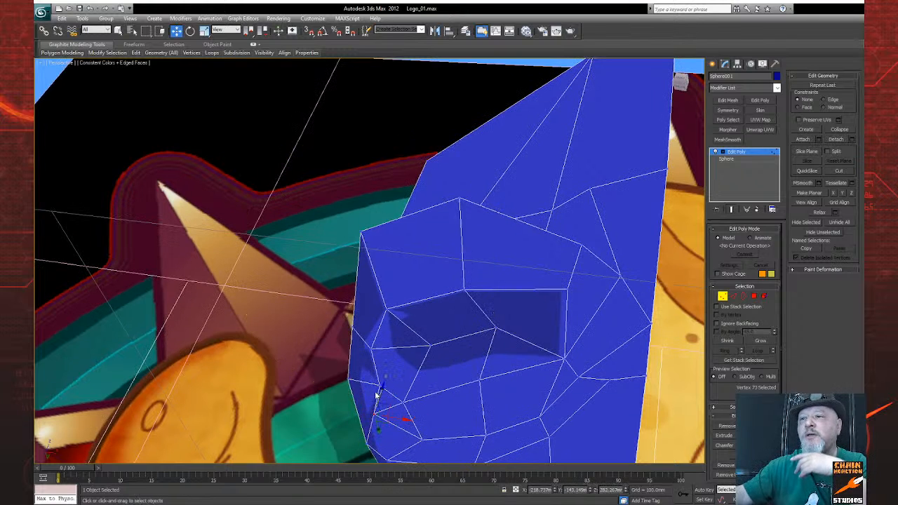
pyautogui.moveTo(399, 387); pyautogui.dragTo(369, 386)
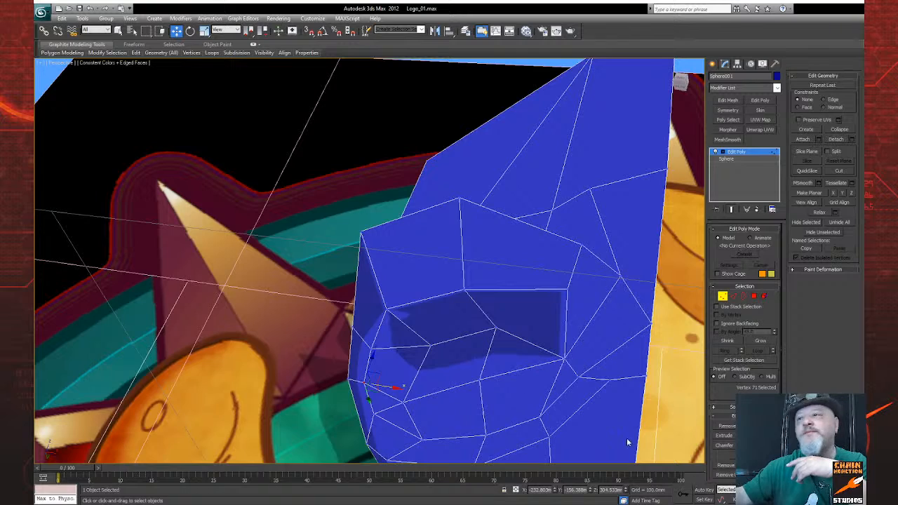
pyautogui.moveTo(449, 434)
pyautogui.keyDown('alt'); pyautogui.mouseDown(button='middle')
pyautogui.moveTo(415, 437)
pyautogui.moveTo(442, 433)
pyautogui.mouseUp(button='middle'); pyautogui.keyUp('alt')
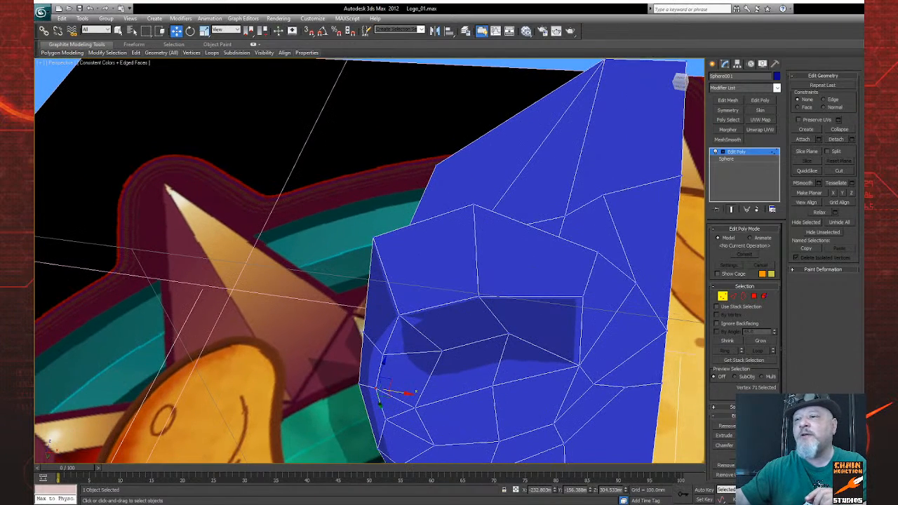
pyautogui.hotkey('alt', 'w')
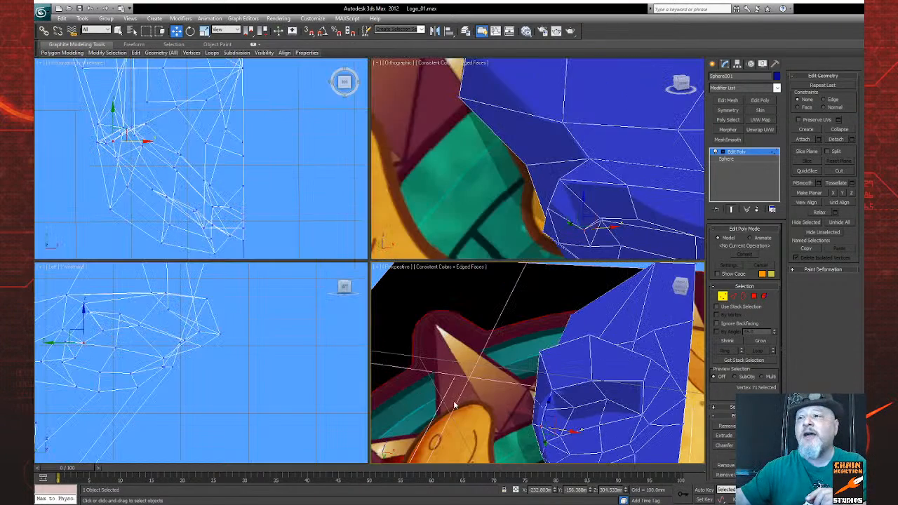
# Step: Try to move the selected outer socket vertex inward along the X axis, and undo the move
pyautogui.keyDown('alt'); pyautogui.moveTo(425, 402); pyautogui.dragTo(387, 378, button='middle'); pyautogui.keyUp('alt')
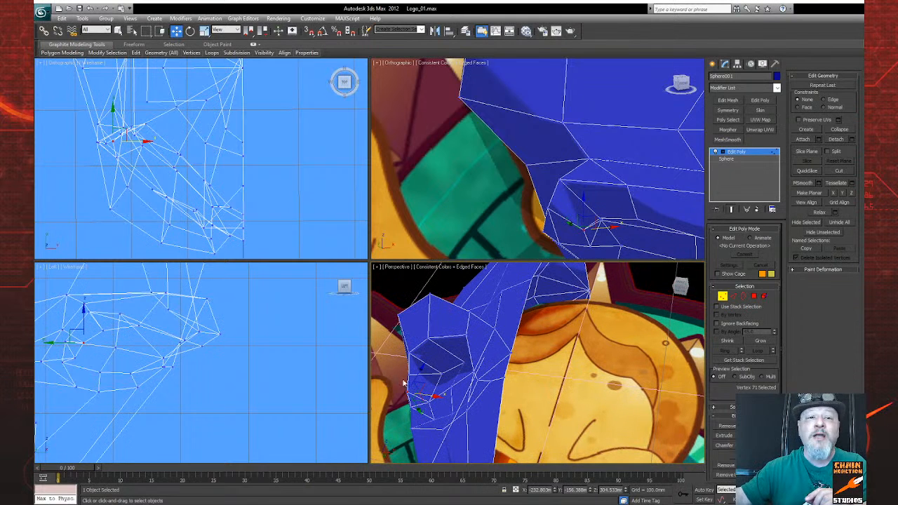
pyautogui.moveTo(421, 395); pyautogui.dragTo(433, 406)
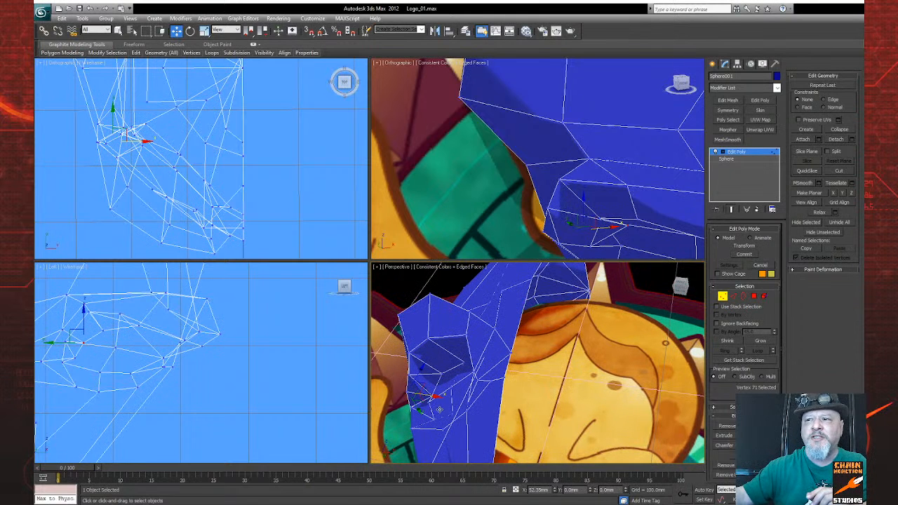
pyautogui.hotkey('ctrl', 'z')
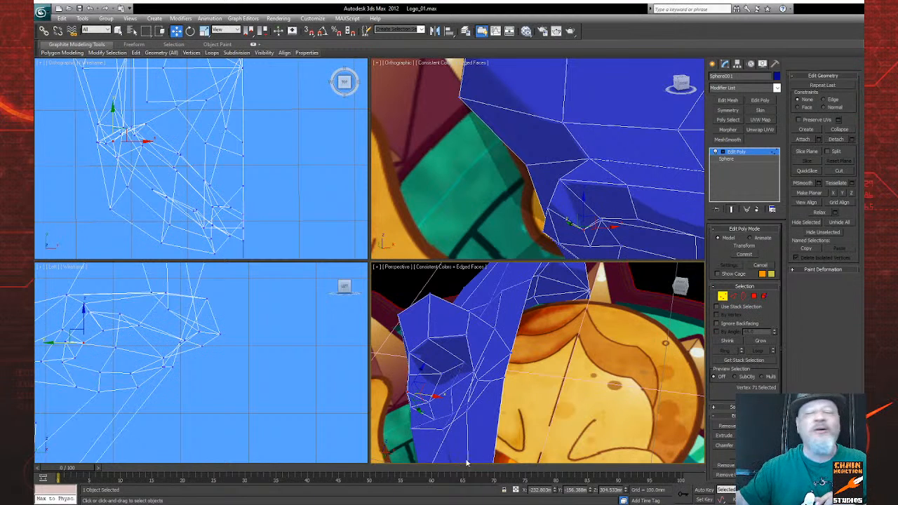
pyautogui.keyDown('alt'); pyautogui.moveTo(481, 422); pyautogui.dragTo(674, 294, button='middle'); pyautogui.keyUp('alt')
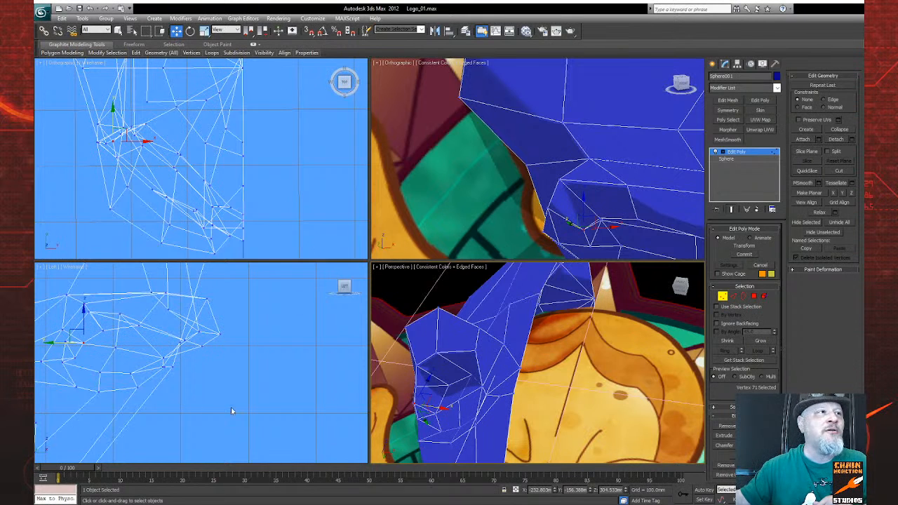
pyautogui.keyDown('alt'); pyautogui.moveTo(480, 446); pyautogui.dragTo(576, 288, button='middle'); pyautogui.keyUp('alt')
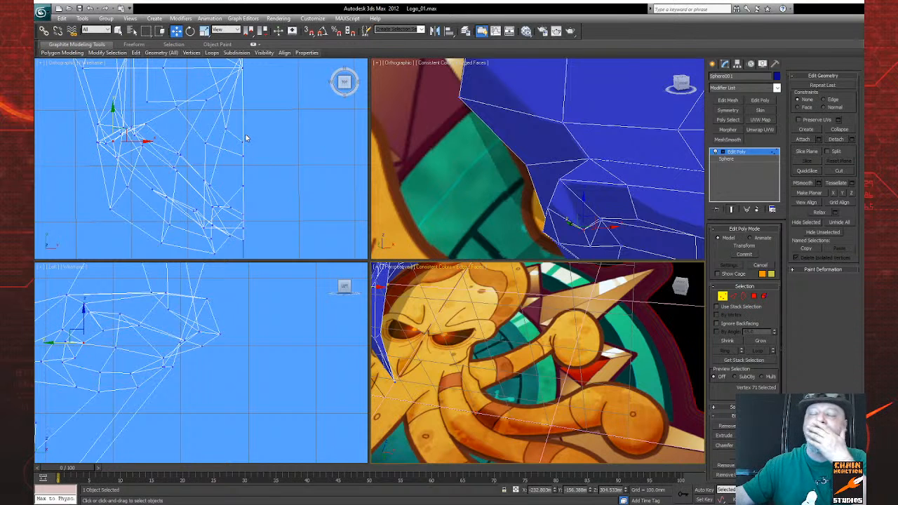
pyautogui.keyDown('alt'); pyautogui.moveTo(469, 418); pyautogui.dragTo(579, 441, button='middle'); pyautogui.keyUp('alt')
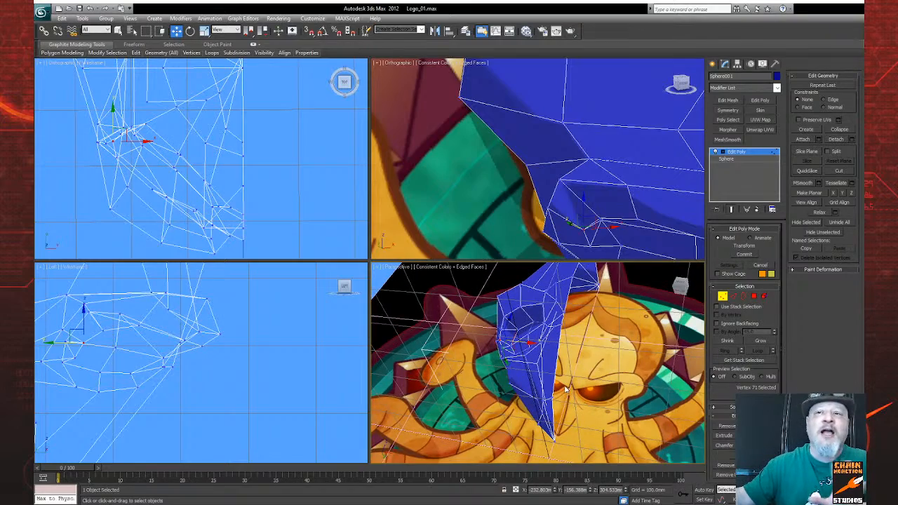